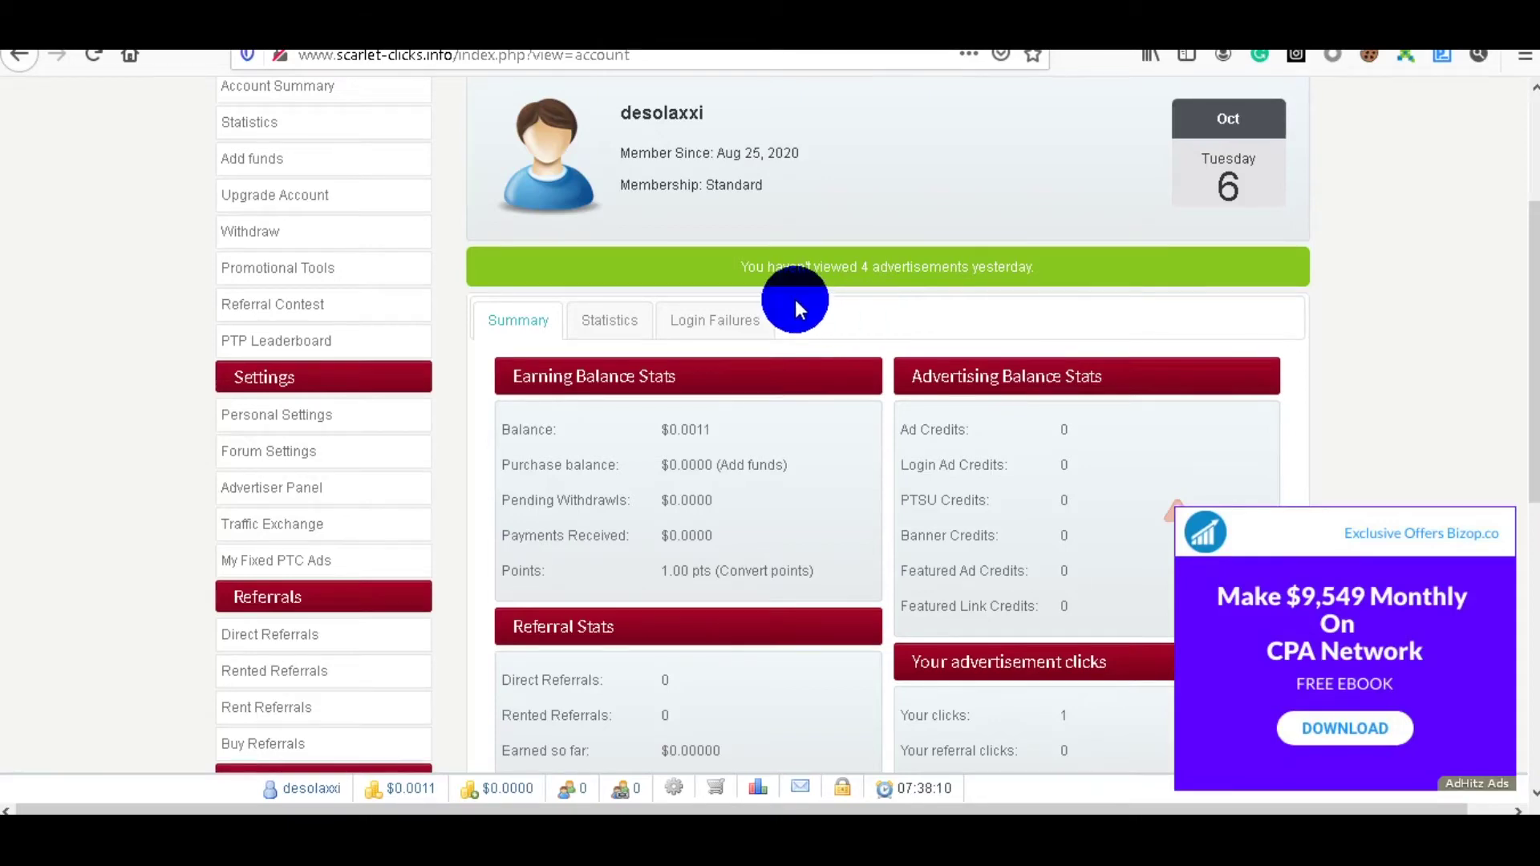
scroll(802, 303, up, 3)
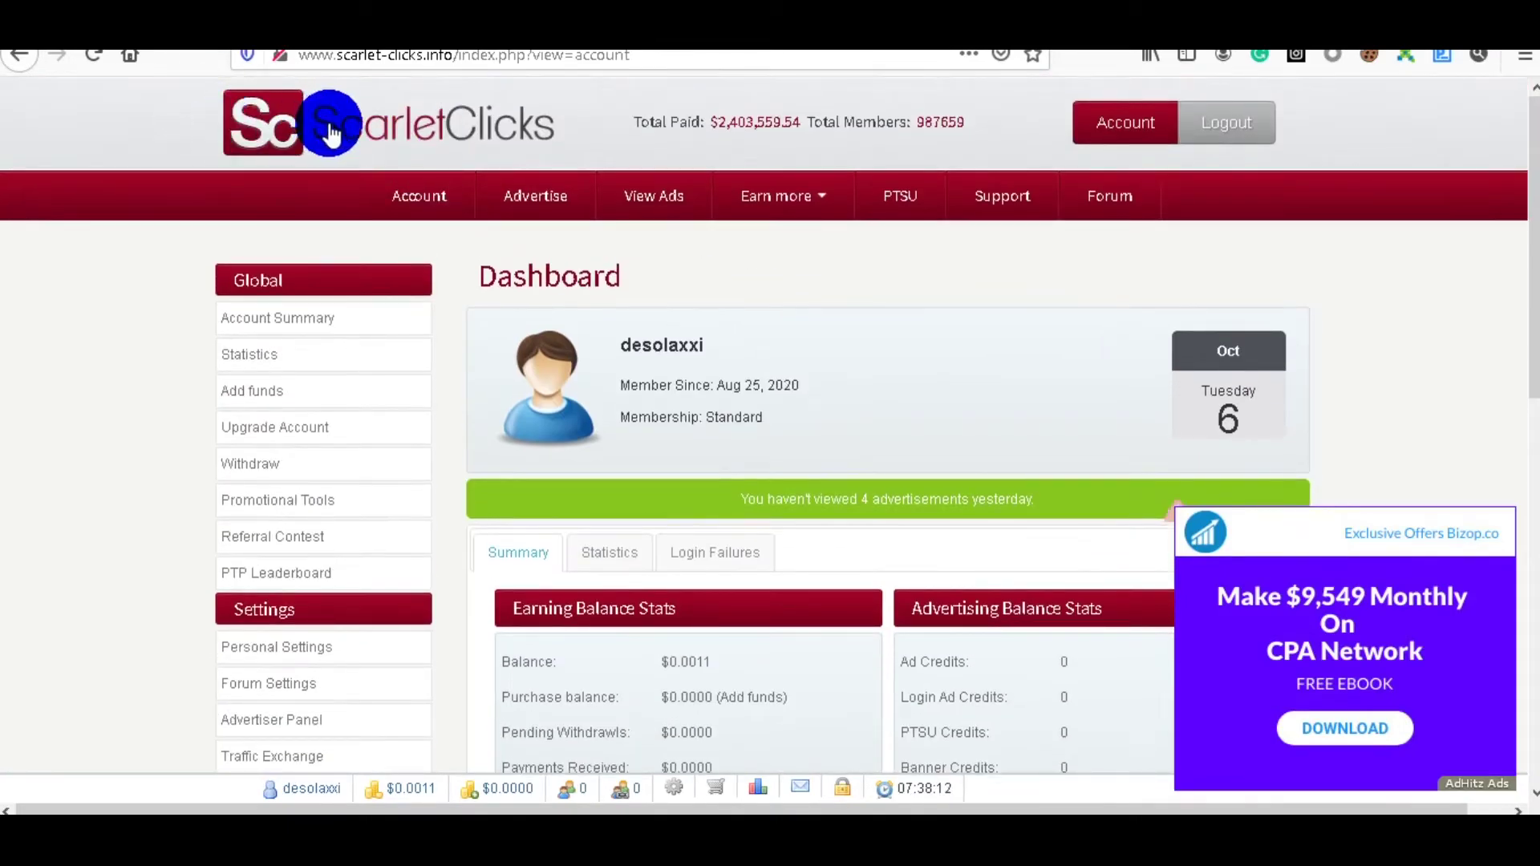
scroll(892, 525, down, 1)
scroll(892, 512, down, 1)
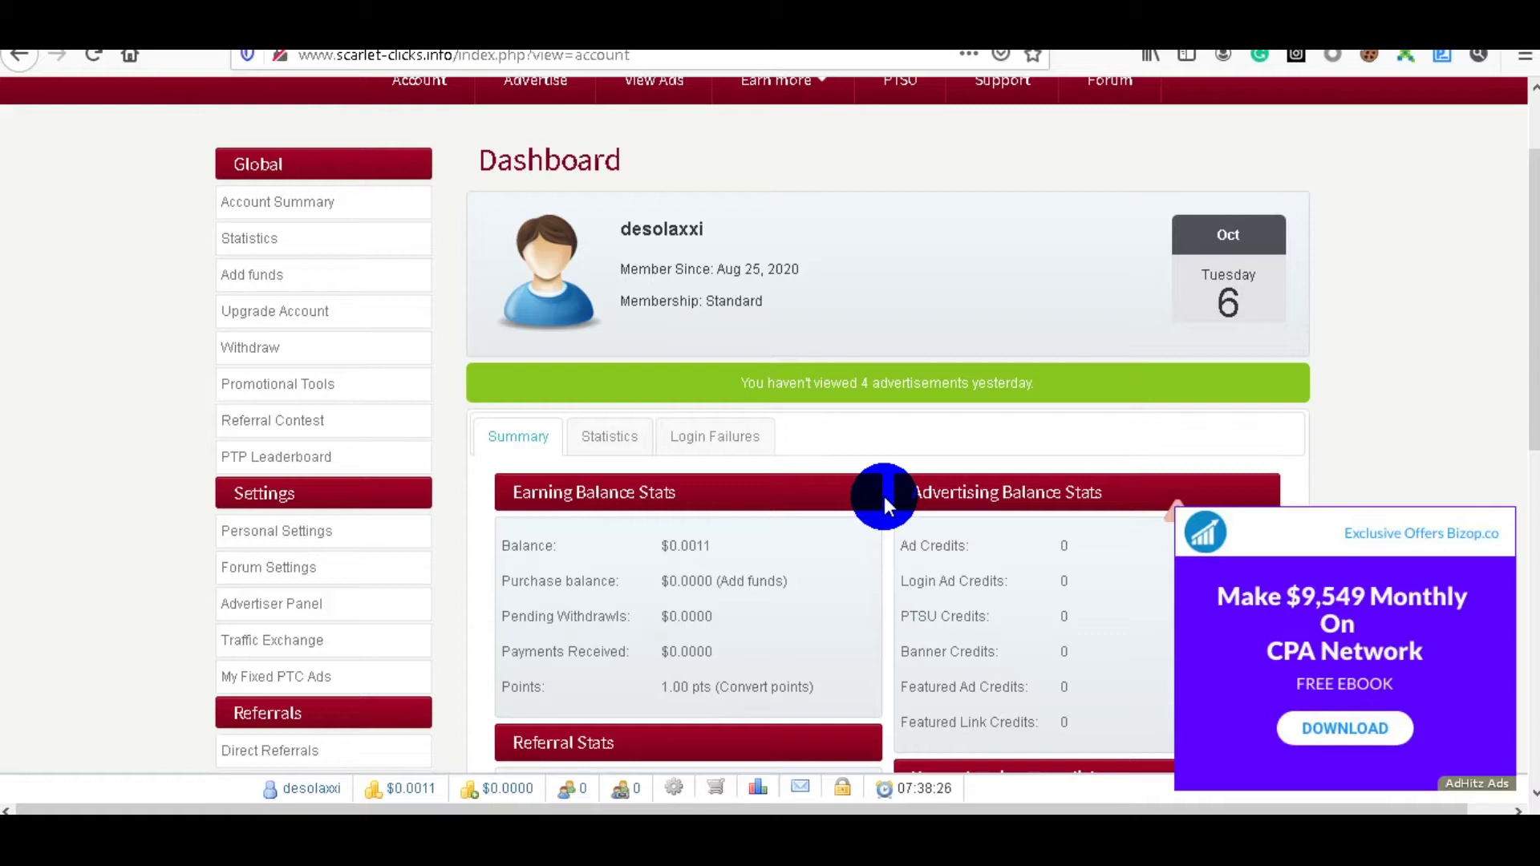
scroll(885, 497, up, 2)
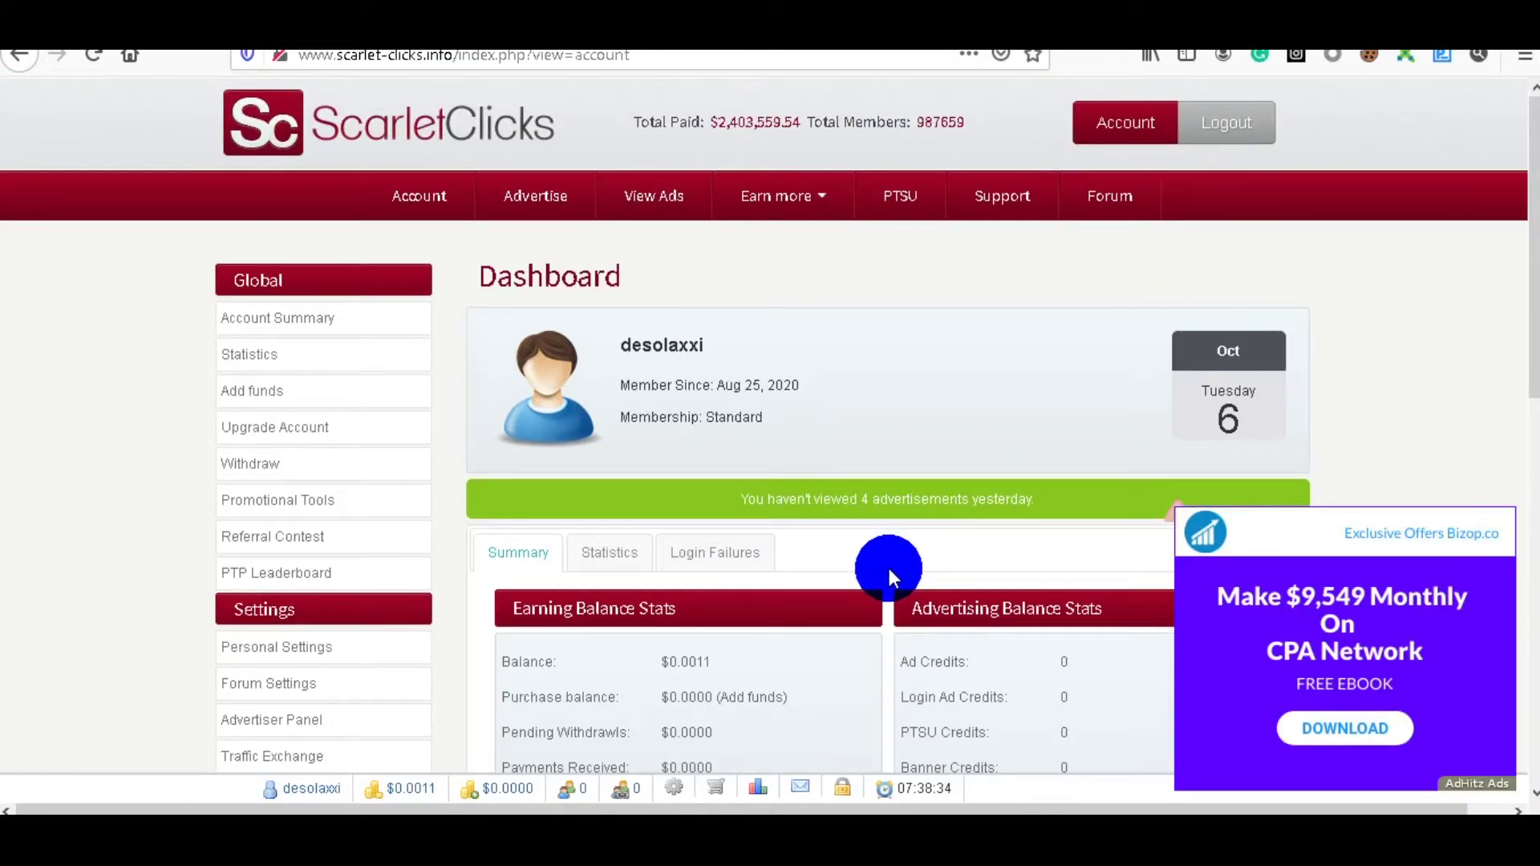
scroll(887, 565, down, 2)
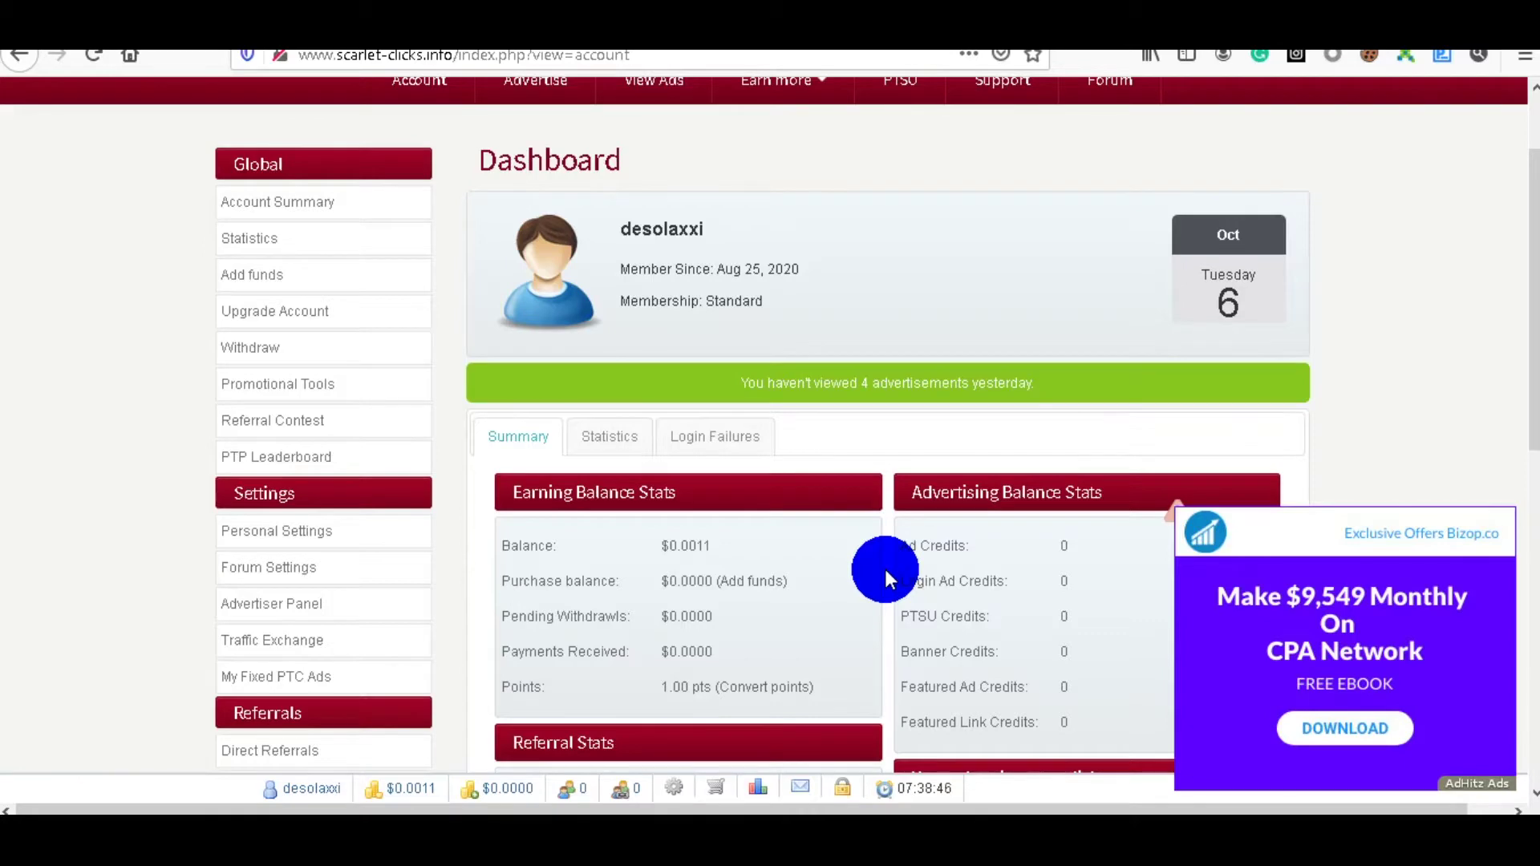
scroll(885, 568, down, 2)
scroll(884, 567, down, 1)
scroll(906, 509, up, 3)
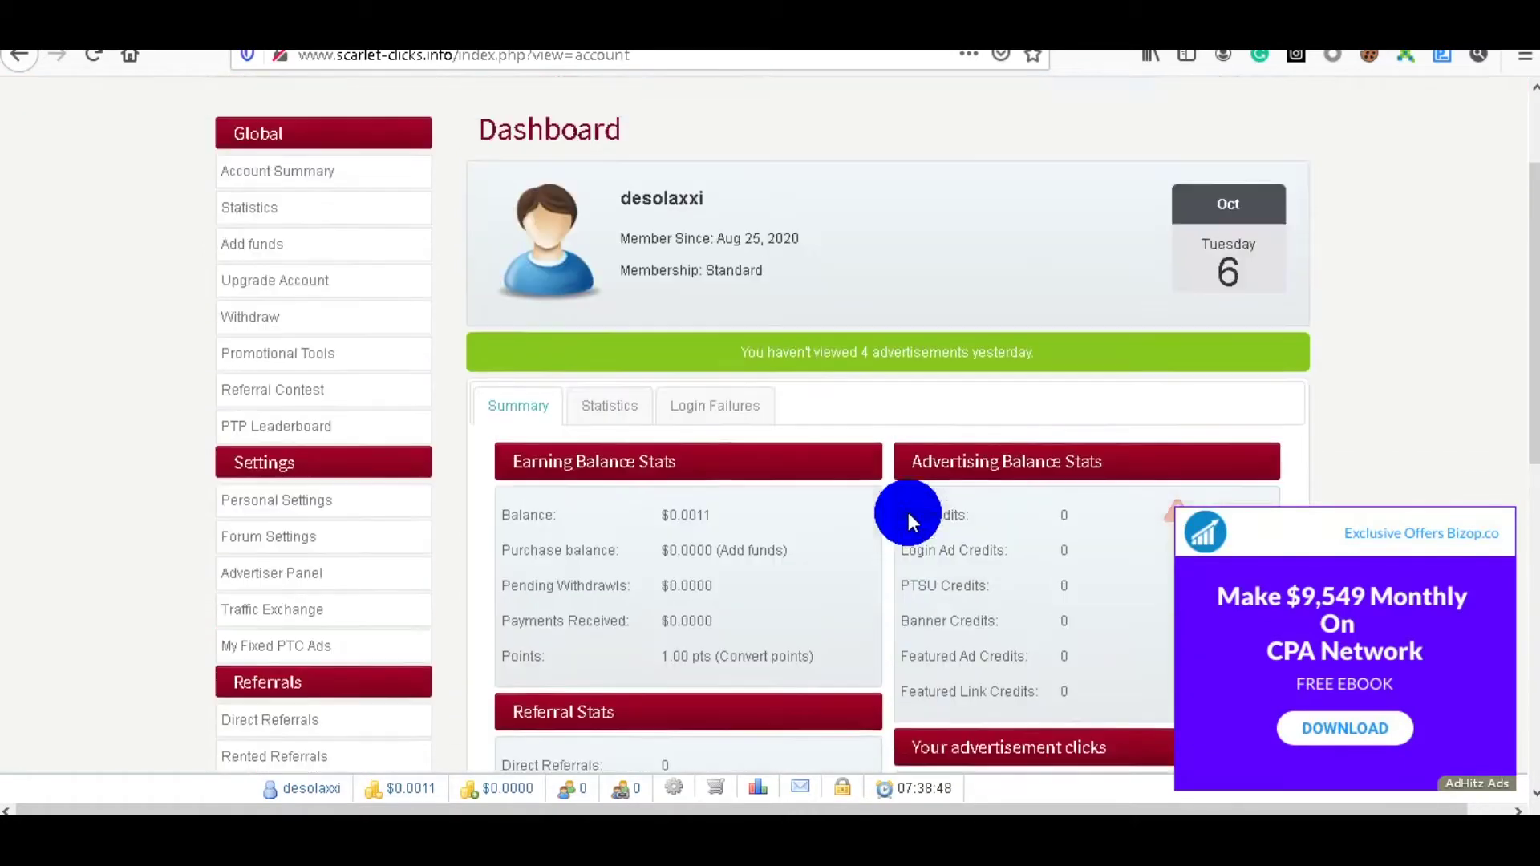
scroll(906, 508, up, 2)
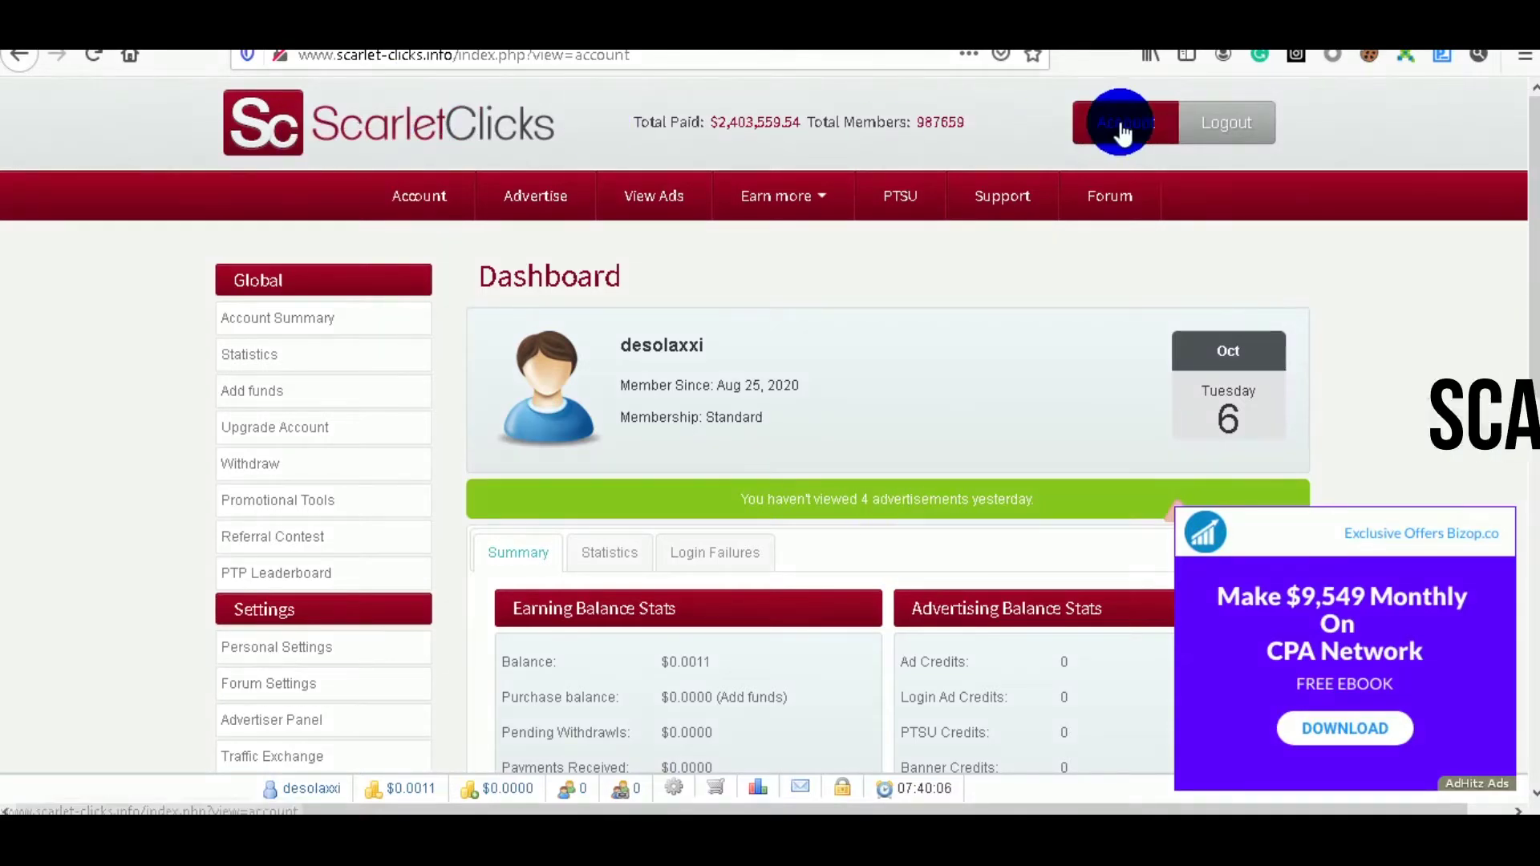
scroll(876, 344, down, 2)
scroll(898, 352, down, 1)
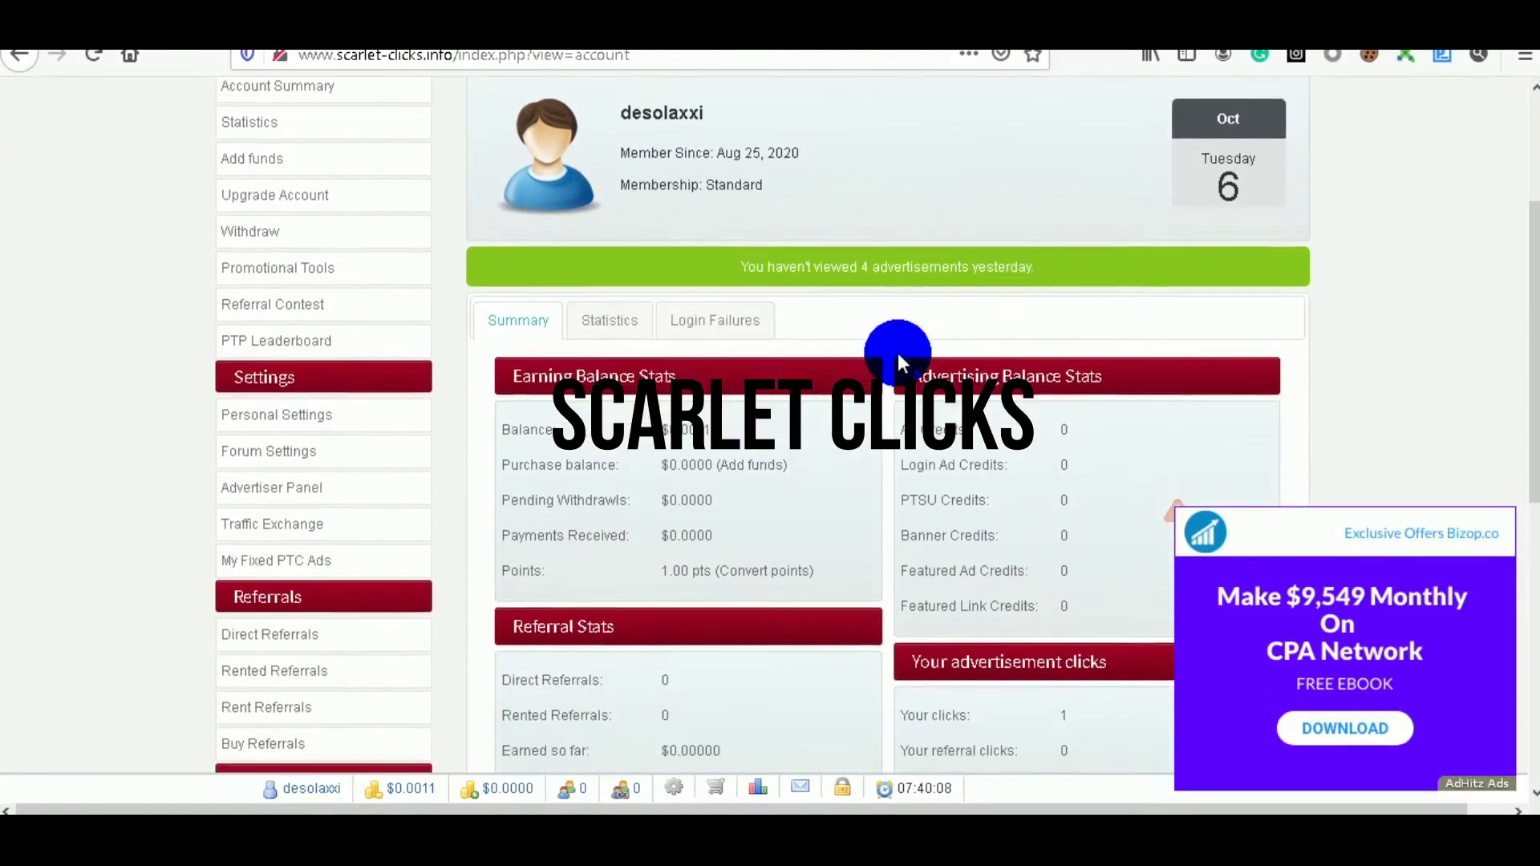
scroll(898, 353, down, 1)
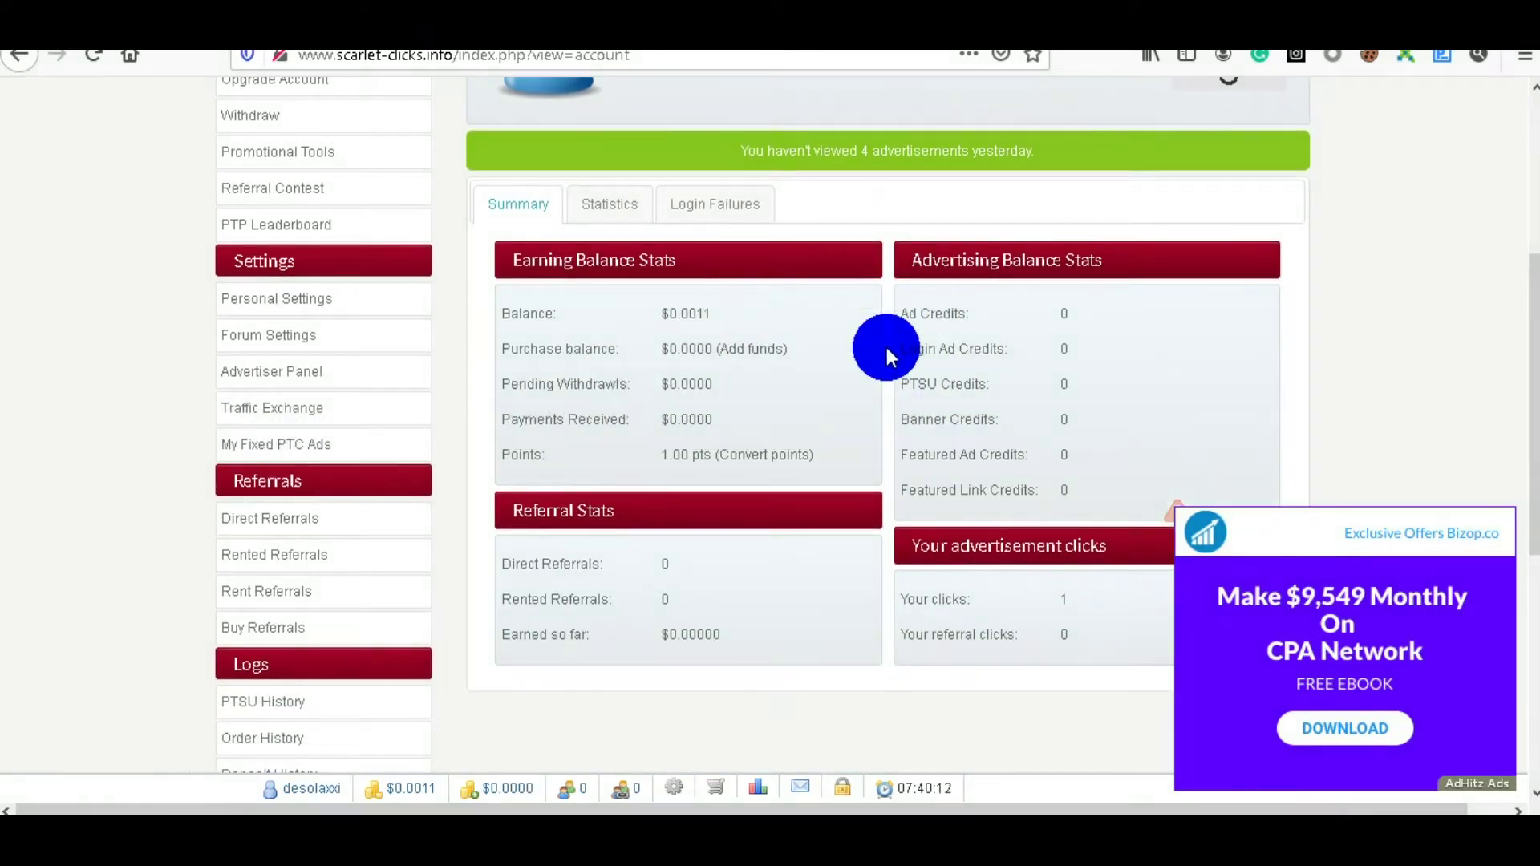
scroll(888, 348, up, 2)
scroll(618, 154, up, 1)
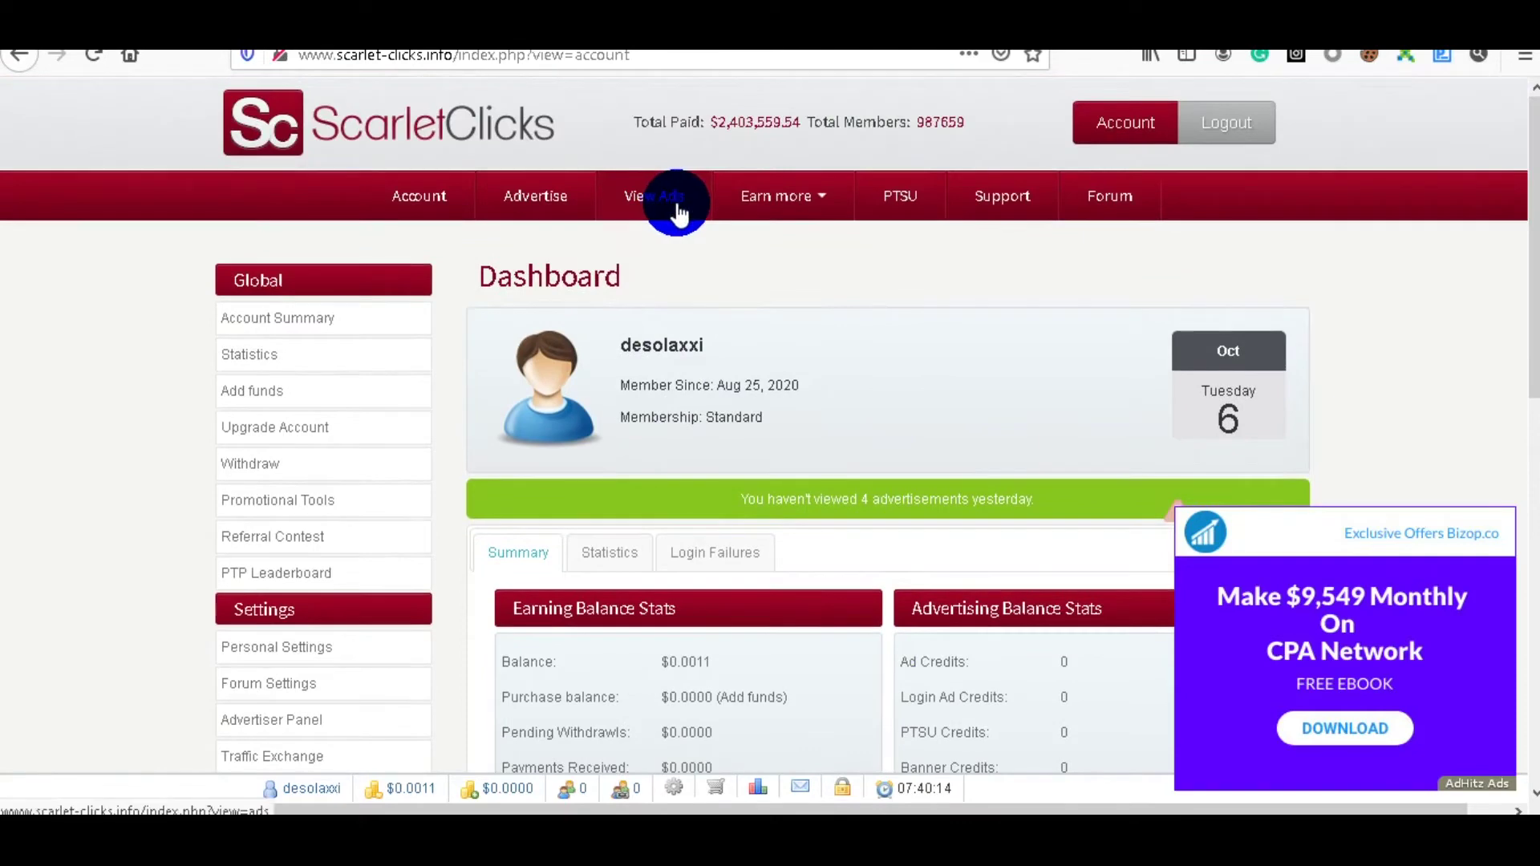
Go to ScarletClicks' View Ads page, where fixed ads pay about $0.001 each
click(669, 199)
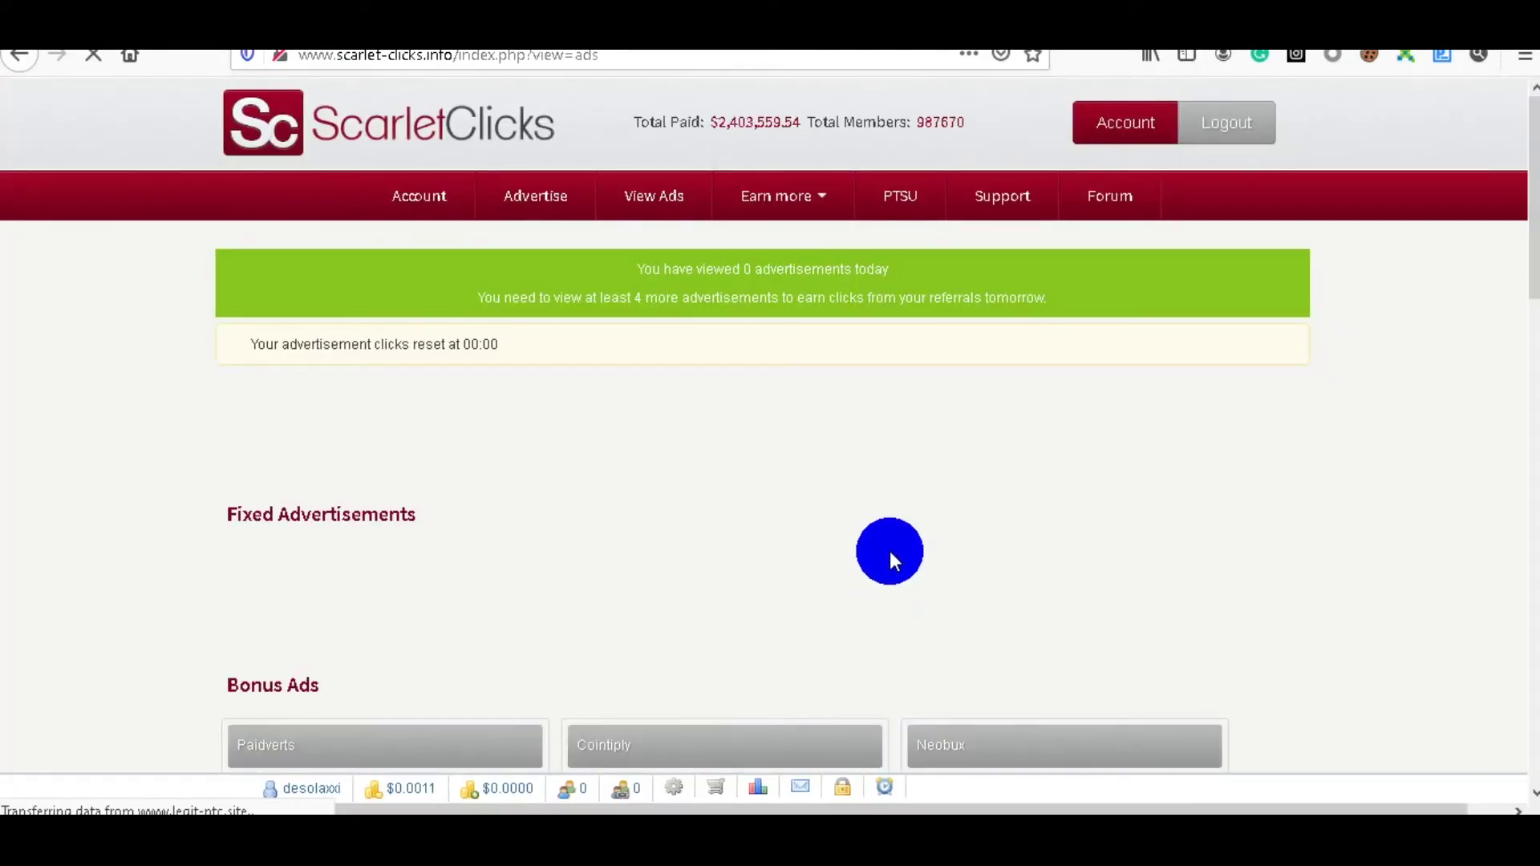
scroll(892, 554, down, 1)
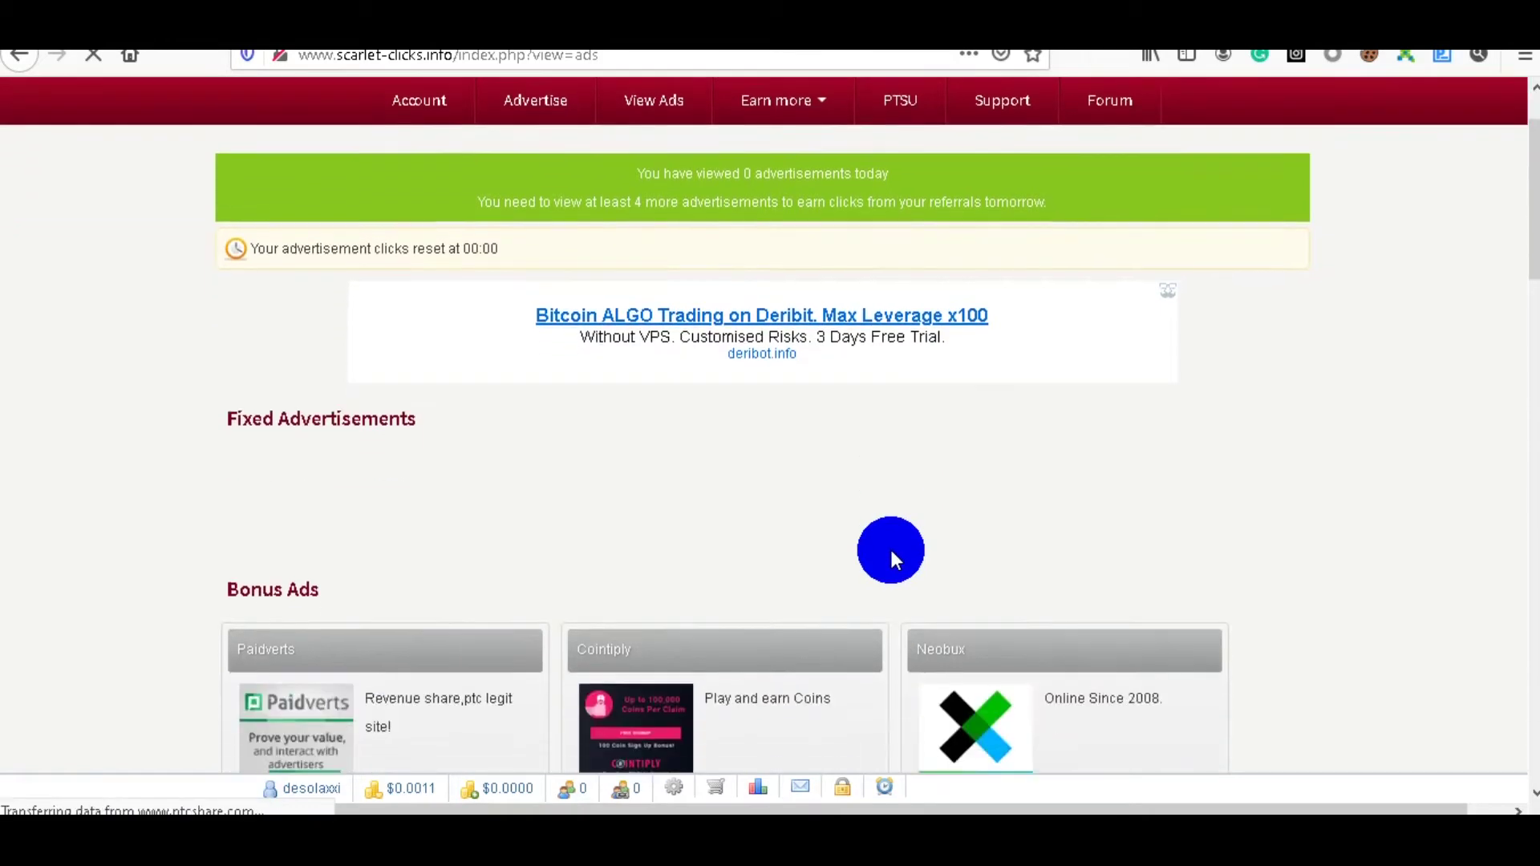
scroll(890, 555, down, 1)
scroll(884, 506, down, 2)
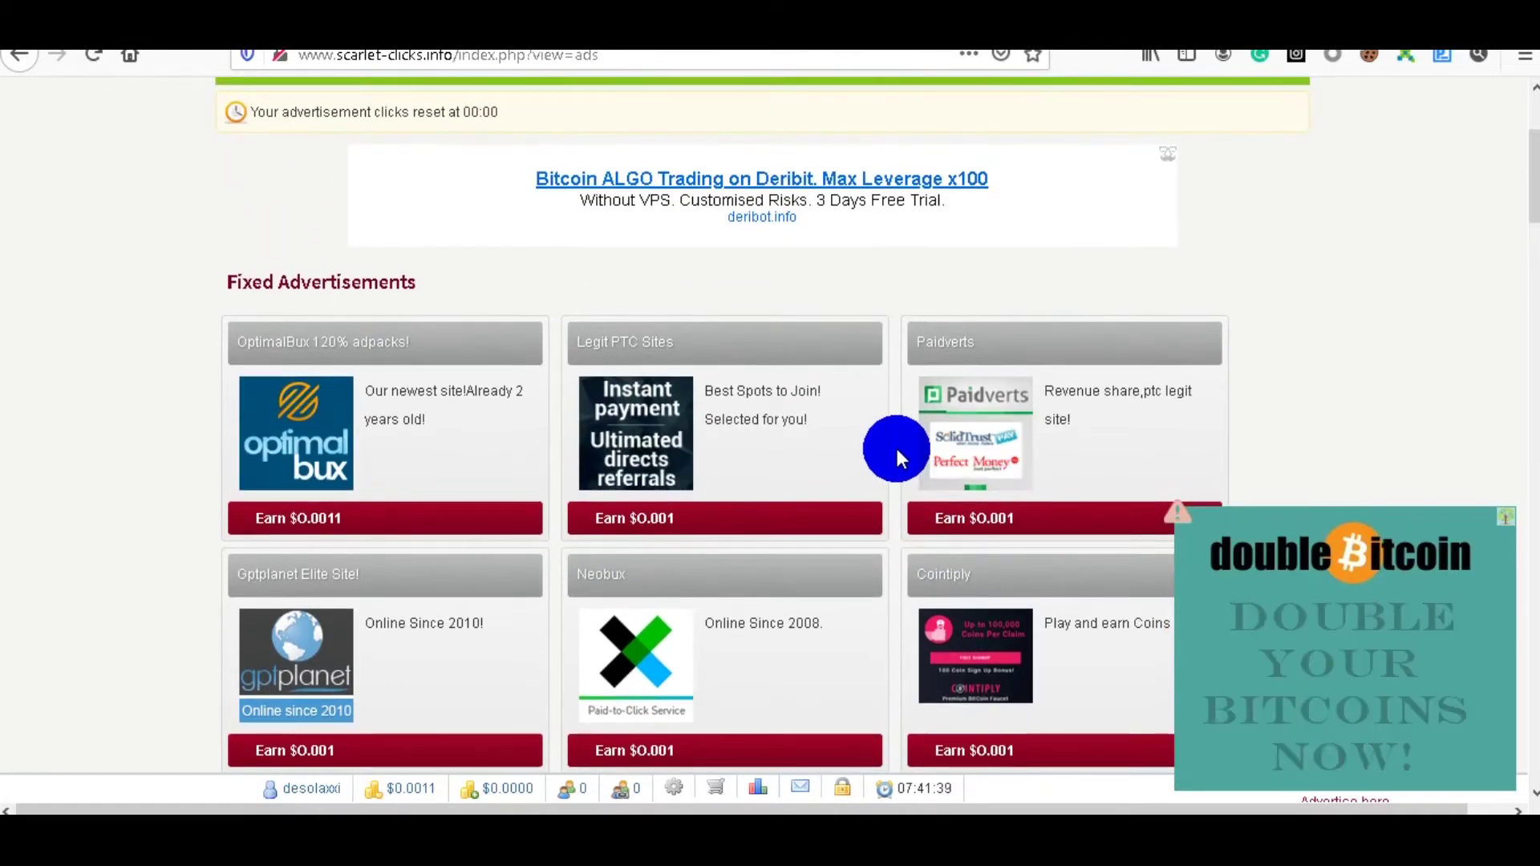
scroll(893, 502, down, 2)
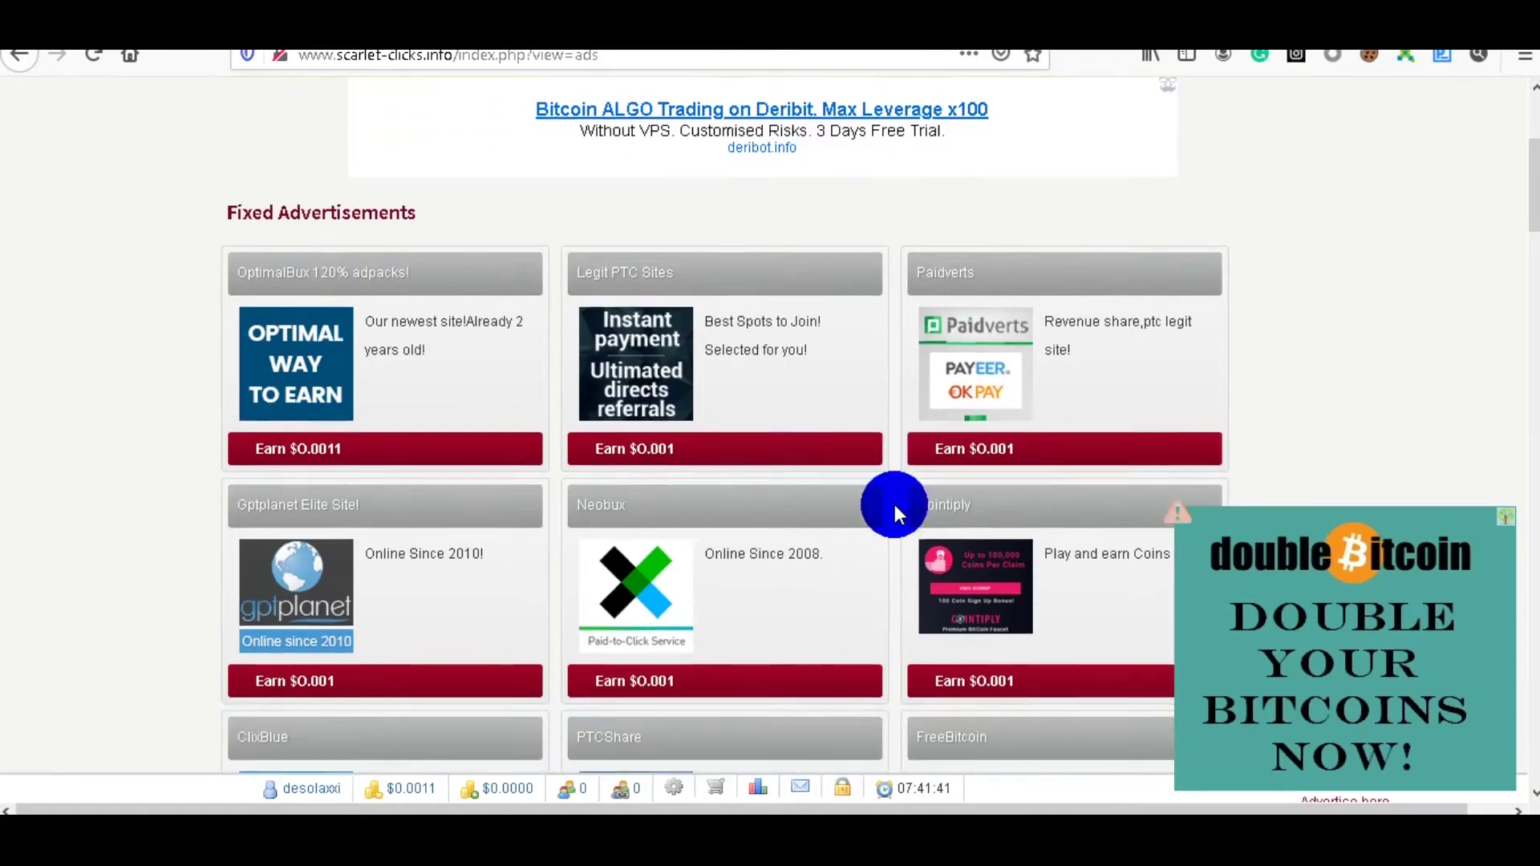
scroll(892, 508, down, 2)
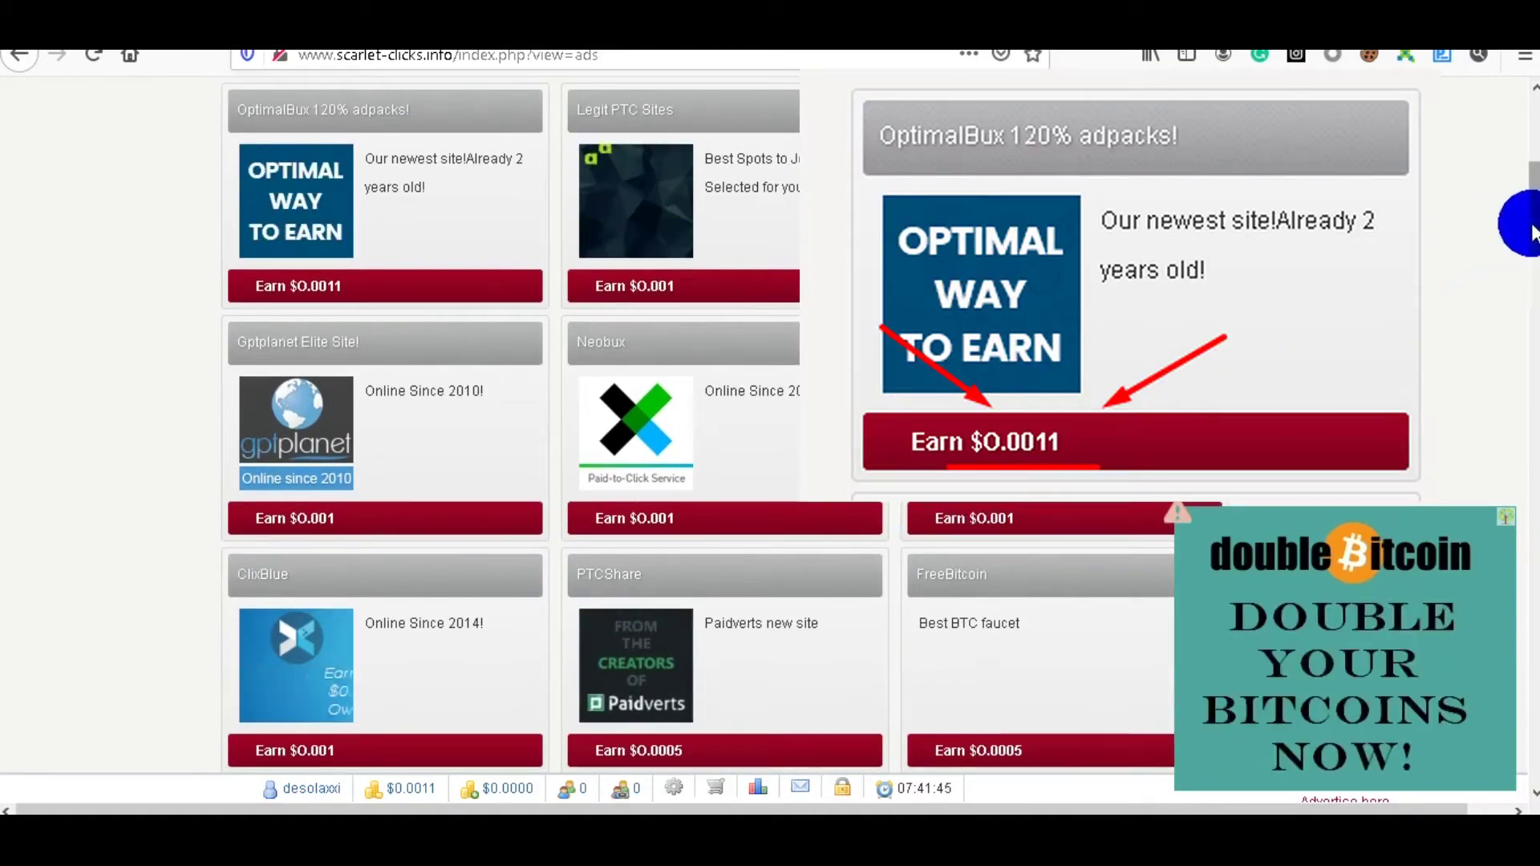
mouse_move(1522, 225)
mouse_down()
mouse_move(1531, 521)
mouse_move(1524, 172)
mouse_move(1503, 172)
mouse_up()
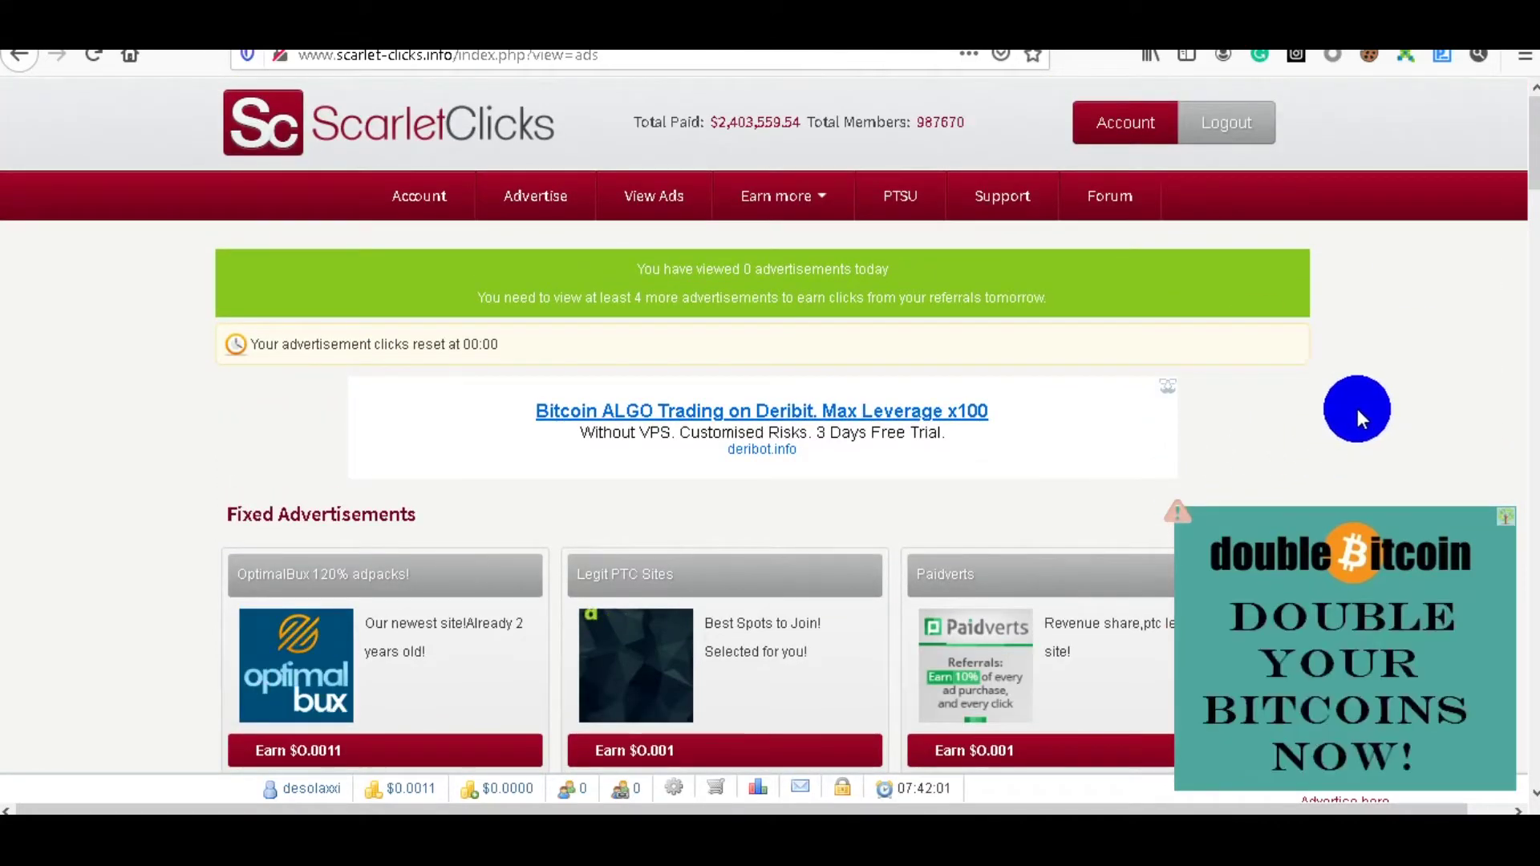
mouse_move(1529, 180)
mouse_down()
mouse_move(1523, 224)
mouse_move(1531, 191)
mouse_up()
scroll(1532, 192, up, 2)
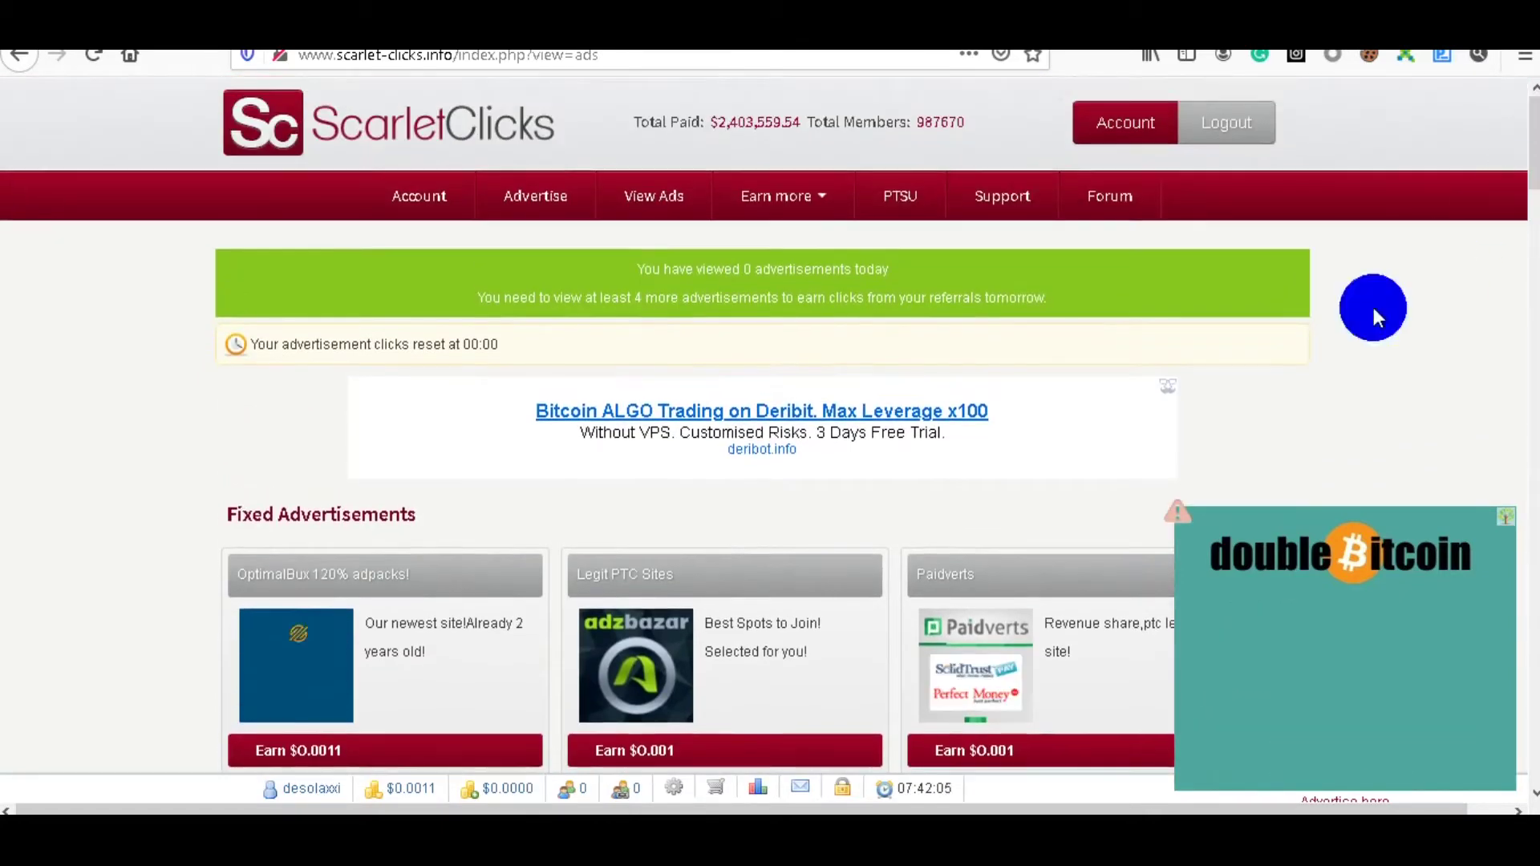
Choose ScarletGrid from the Earn more menu to reach the polar bear click-to-win grid
click(801, 202)
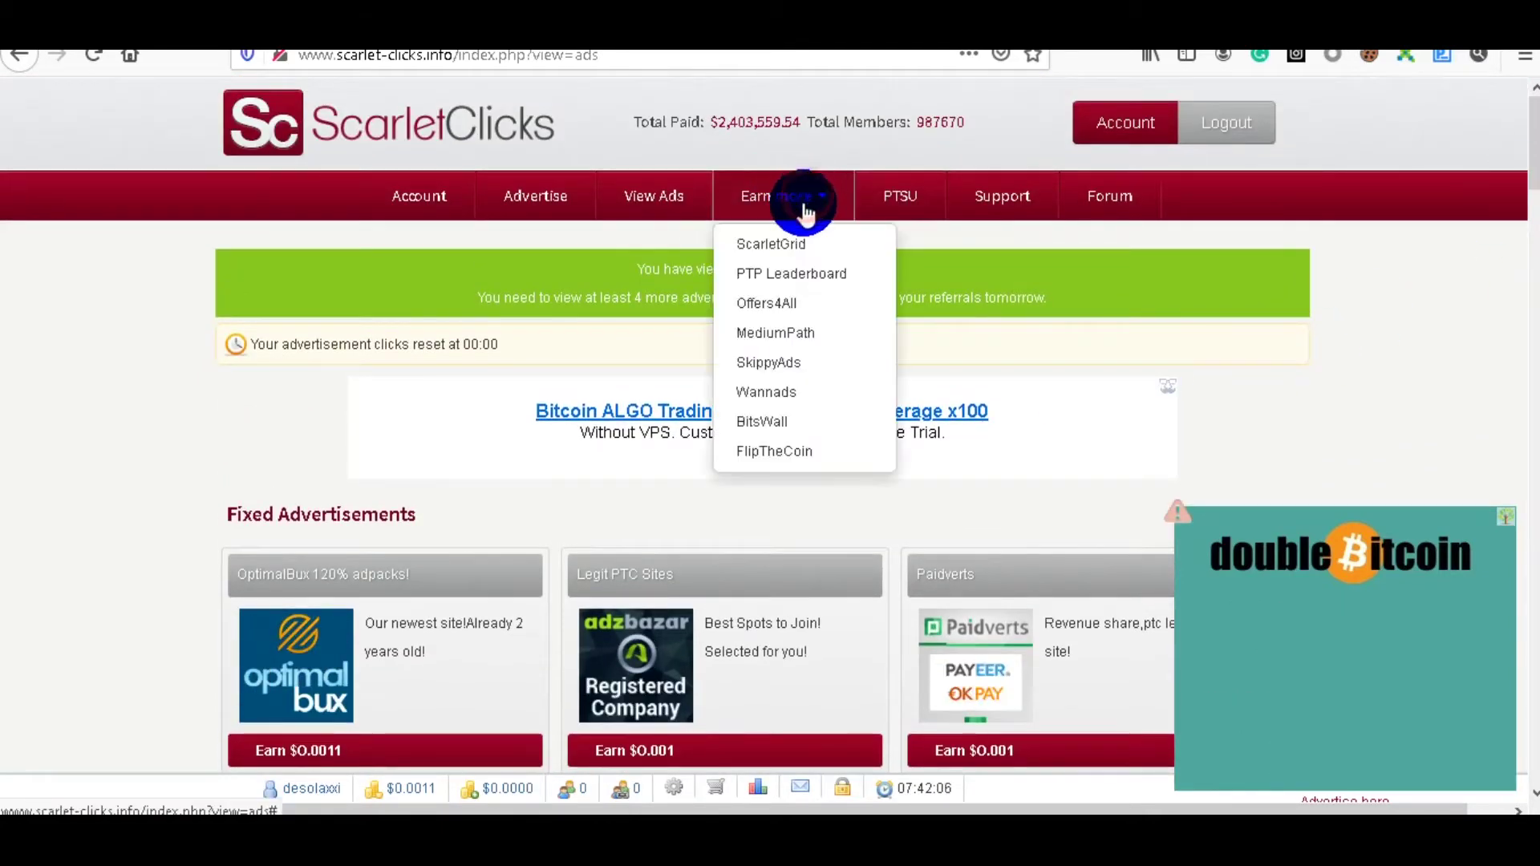
click(806, 255)
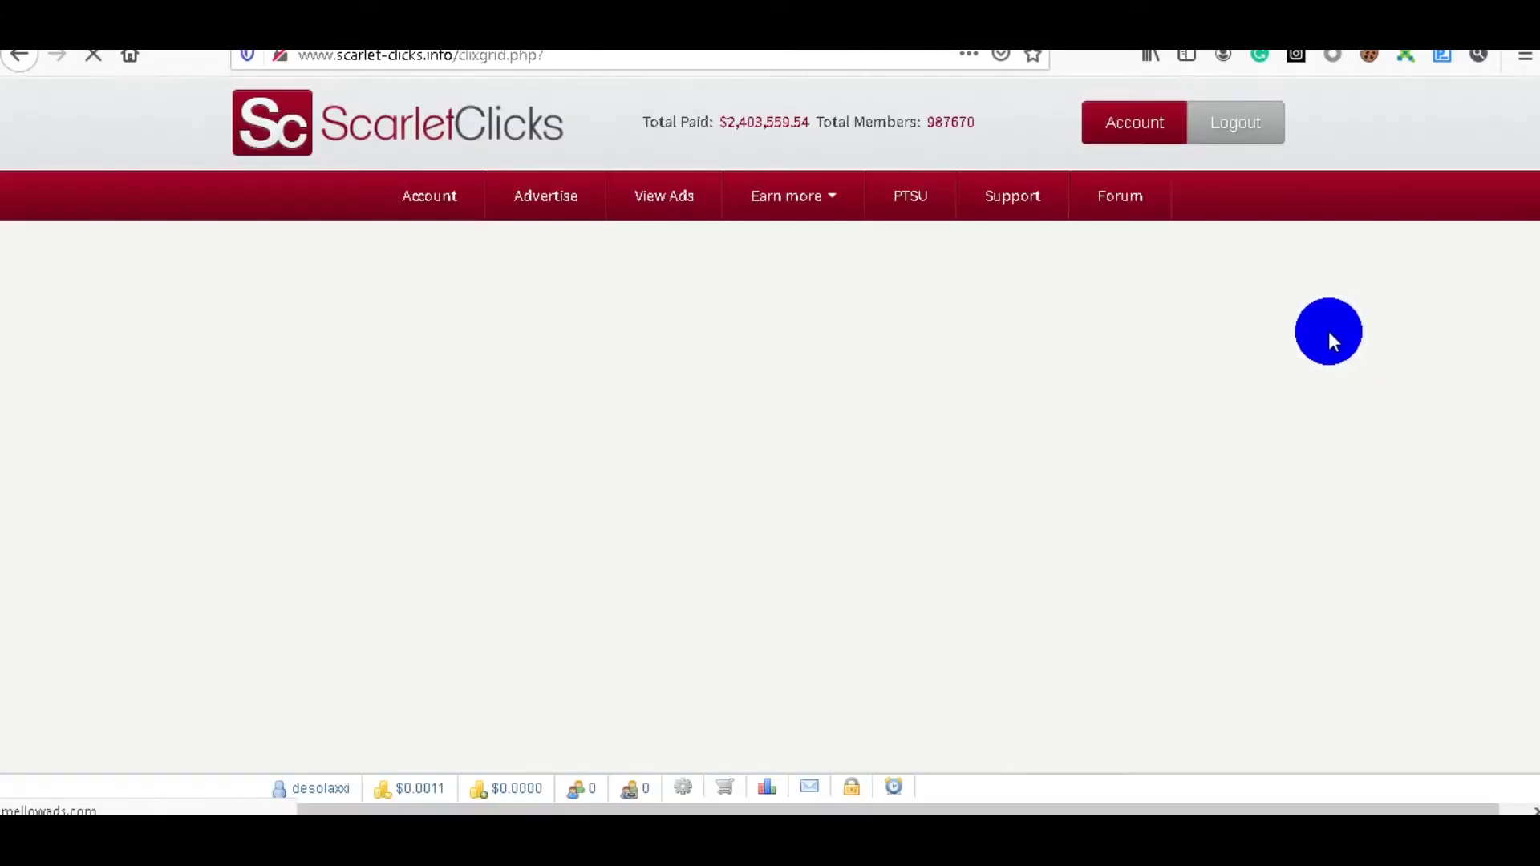
scroll(1531, 229, down, 1)
drag(1523, 228, 1533, 304)
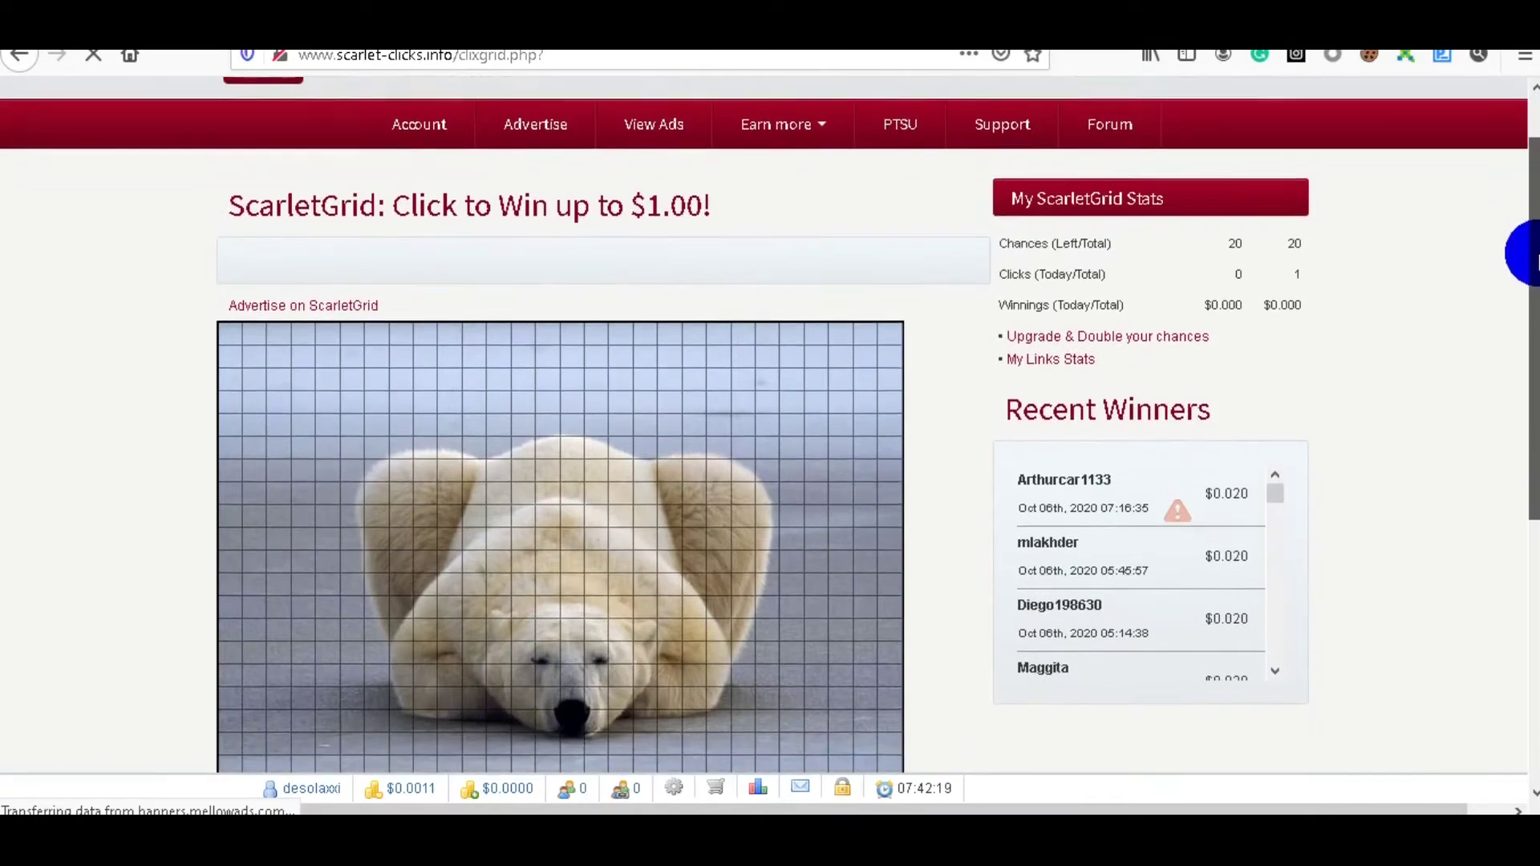
scroll(1535, 307, down, 1)
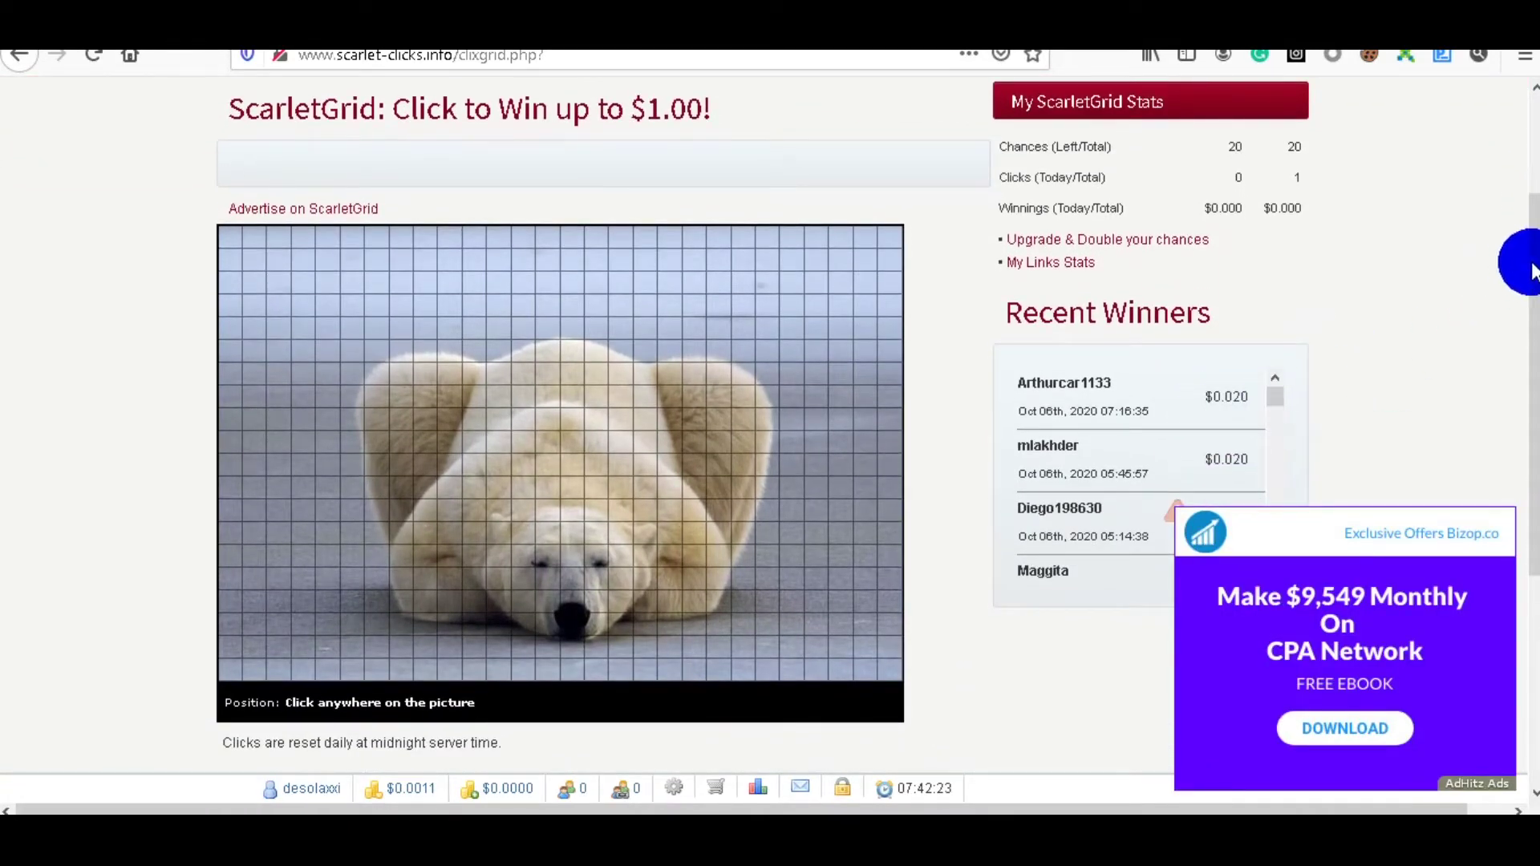
mouse_move(1530, 261)
mouse_down()
mouse_move(1536, 367)
mouse_move(1514, 253)
mouse_up()
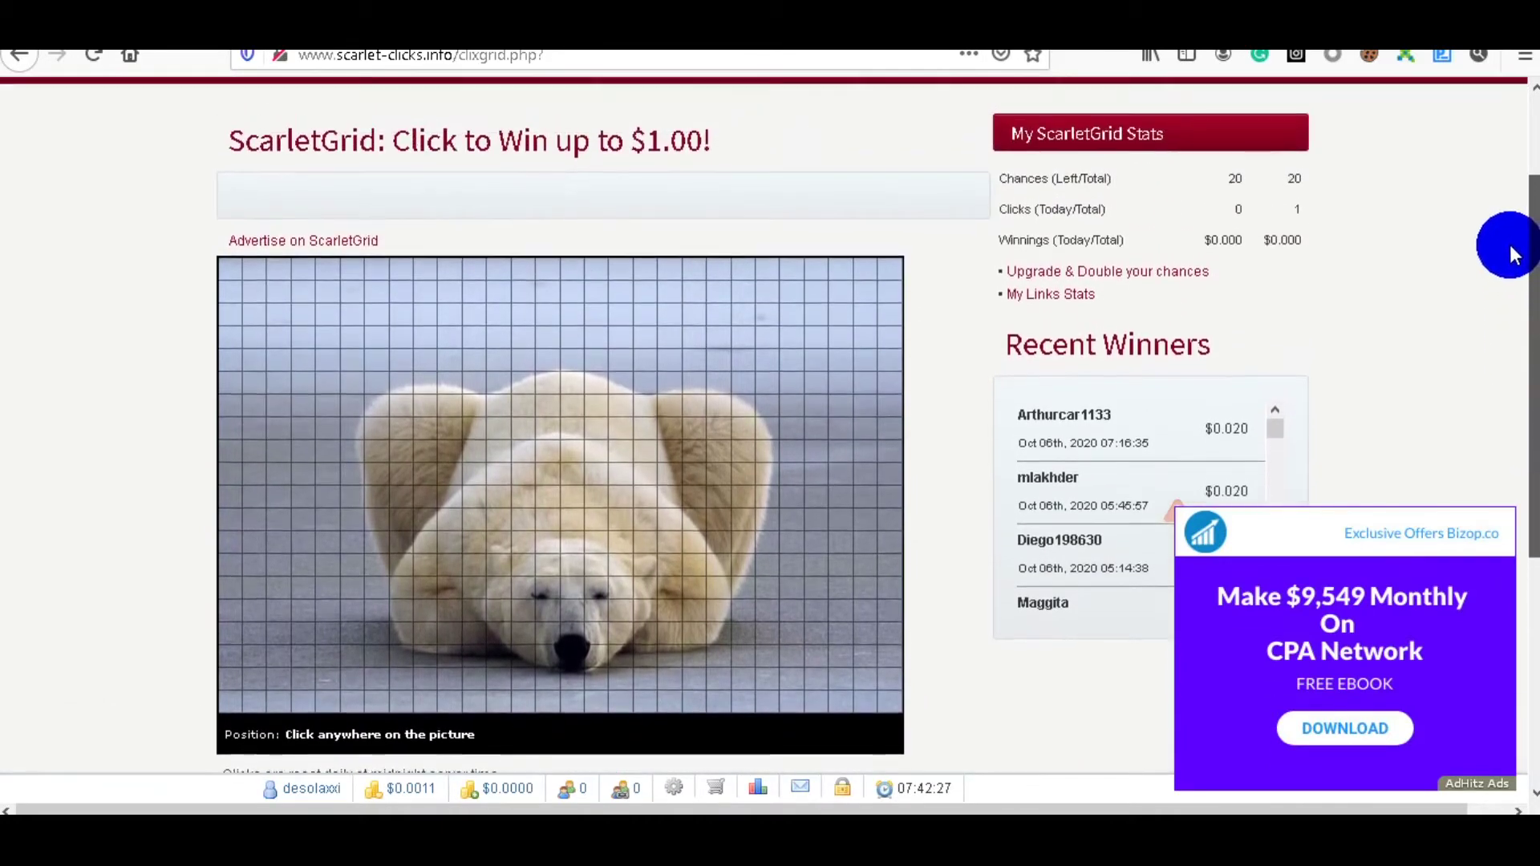
mouse_move(1513, 254)
mouse_down()
mouse_move(1513, 224)
mouse_move(1534, 219)
mouse_move(1531, 178)
mouse_up()
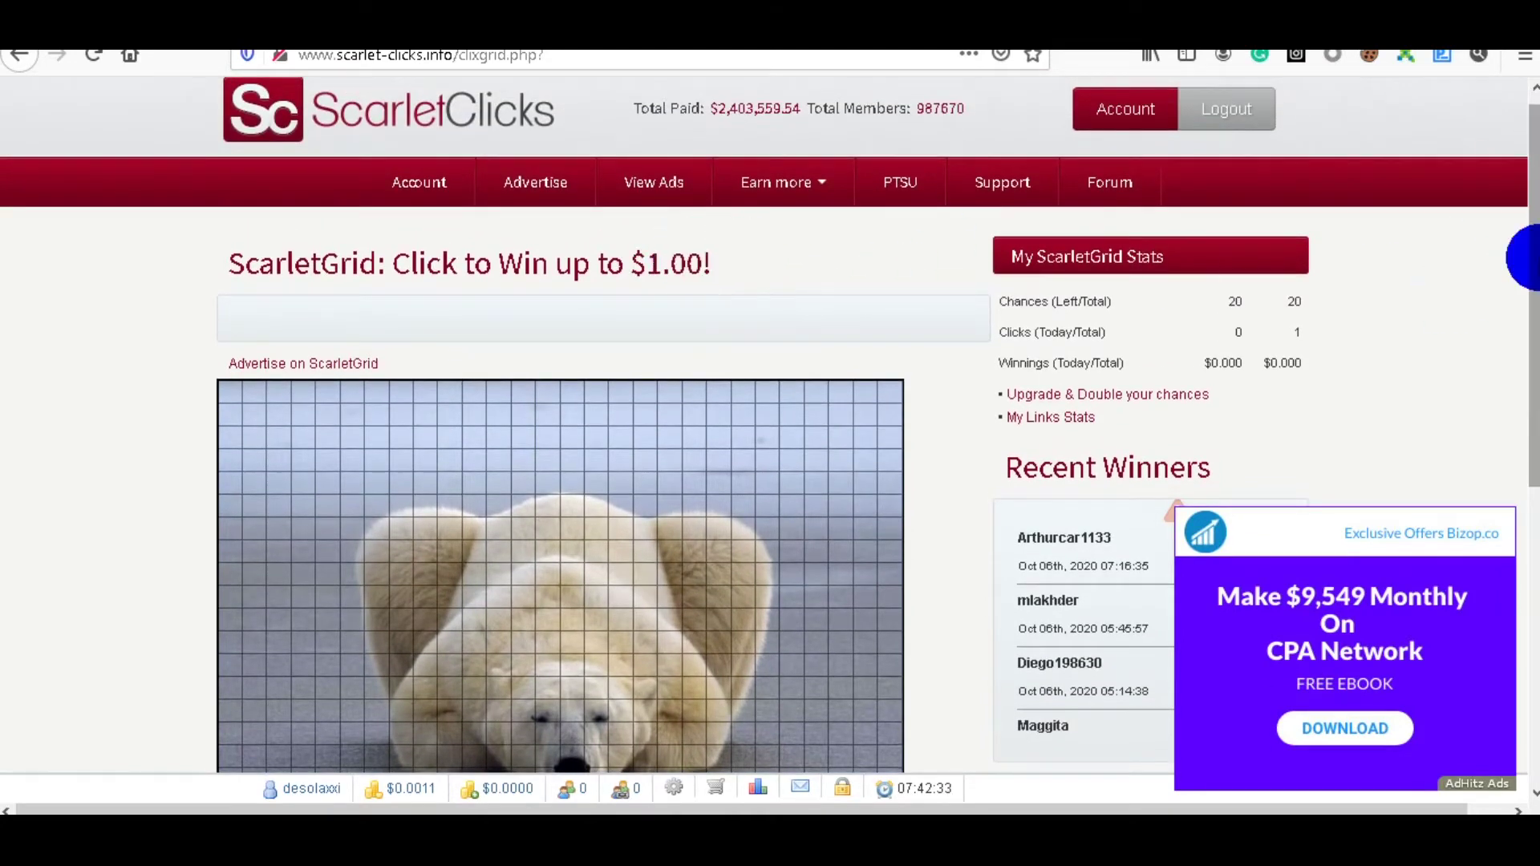
drag(1531, 258, 1530, 376)
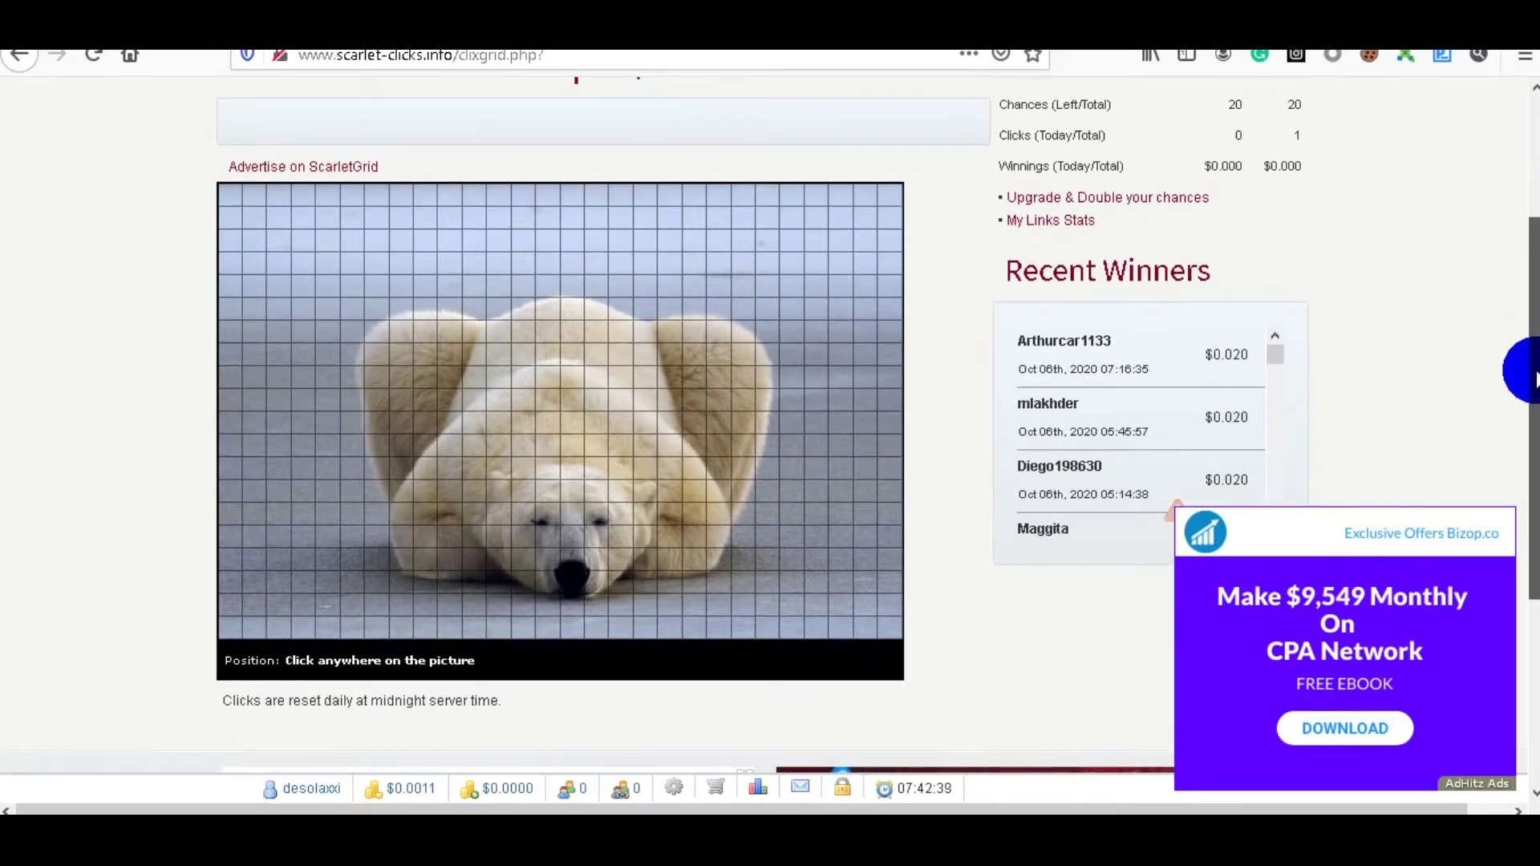
drag(1536, 378, 1536, 267)
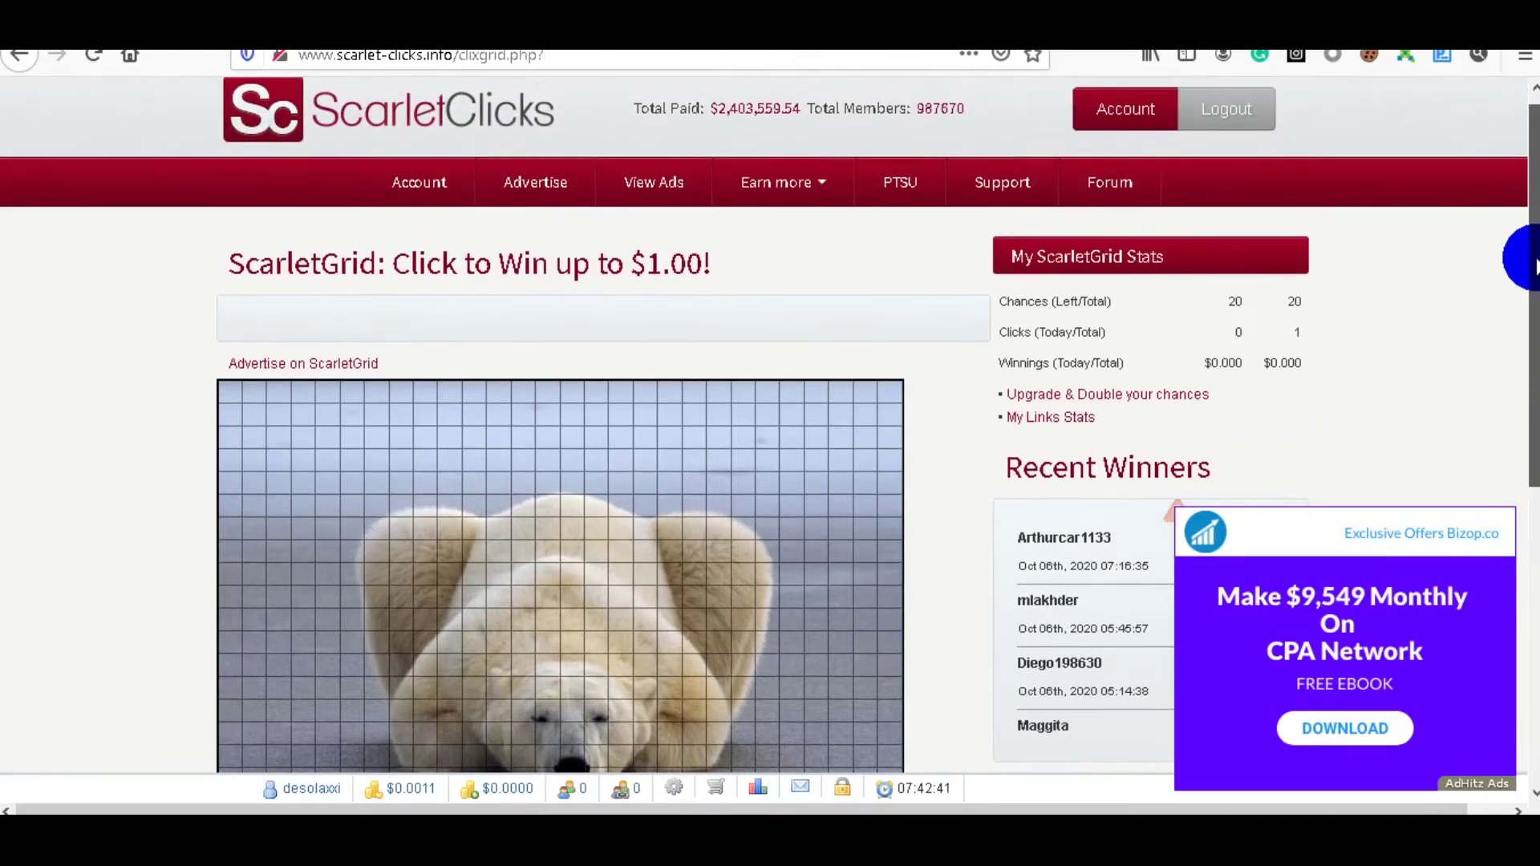
drag(1535, 268, 1535, 254)
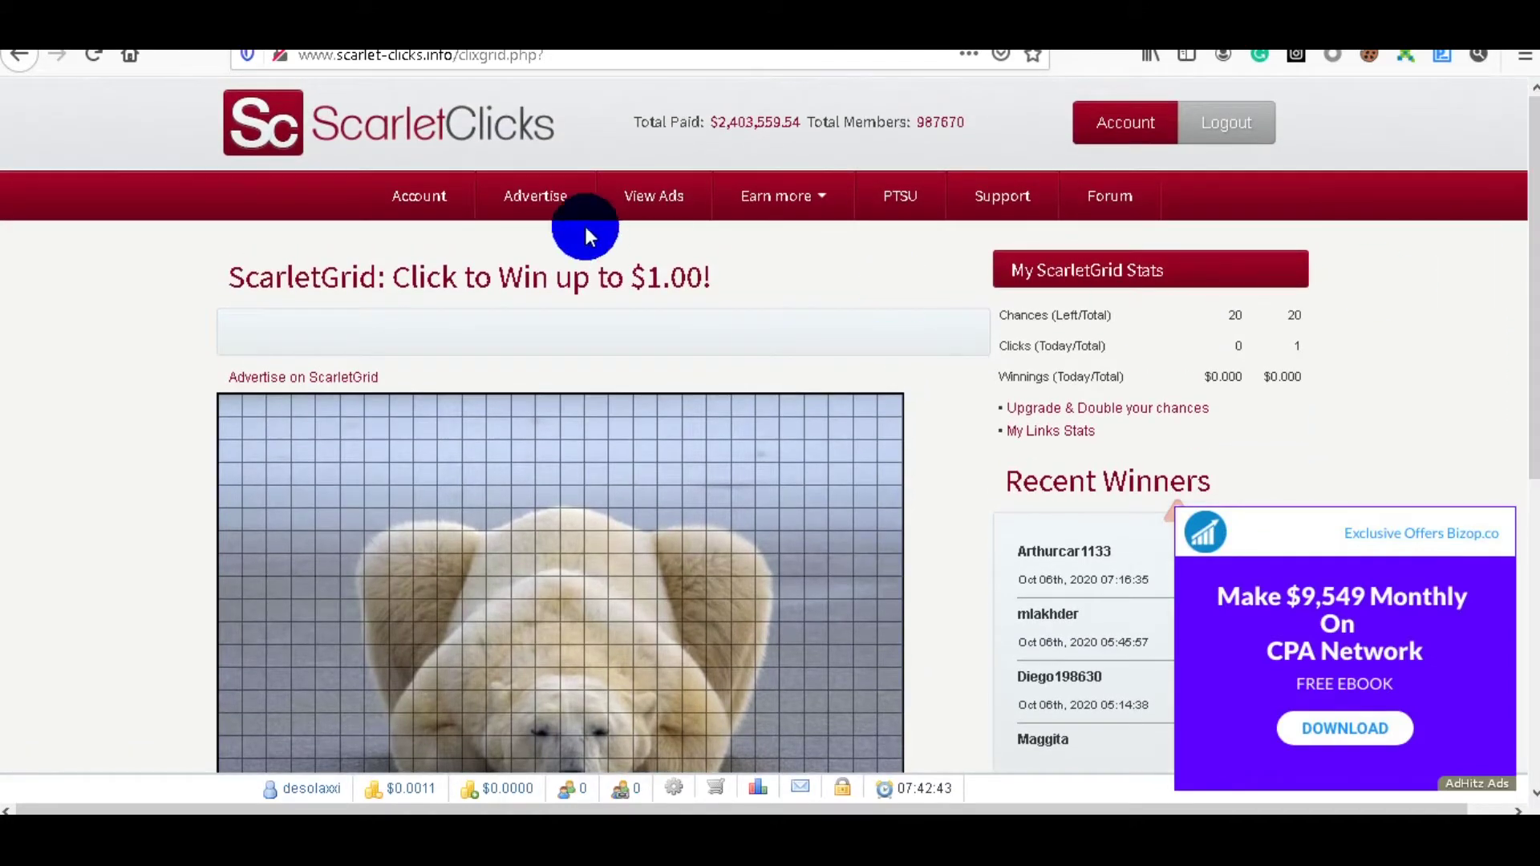
Return to View Ads and bring up the Fixed Advertisements grid paying $0.001 per ad
click(656, 207)
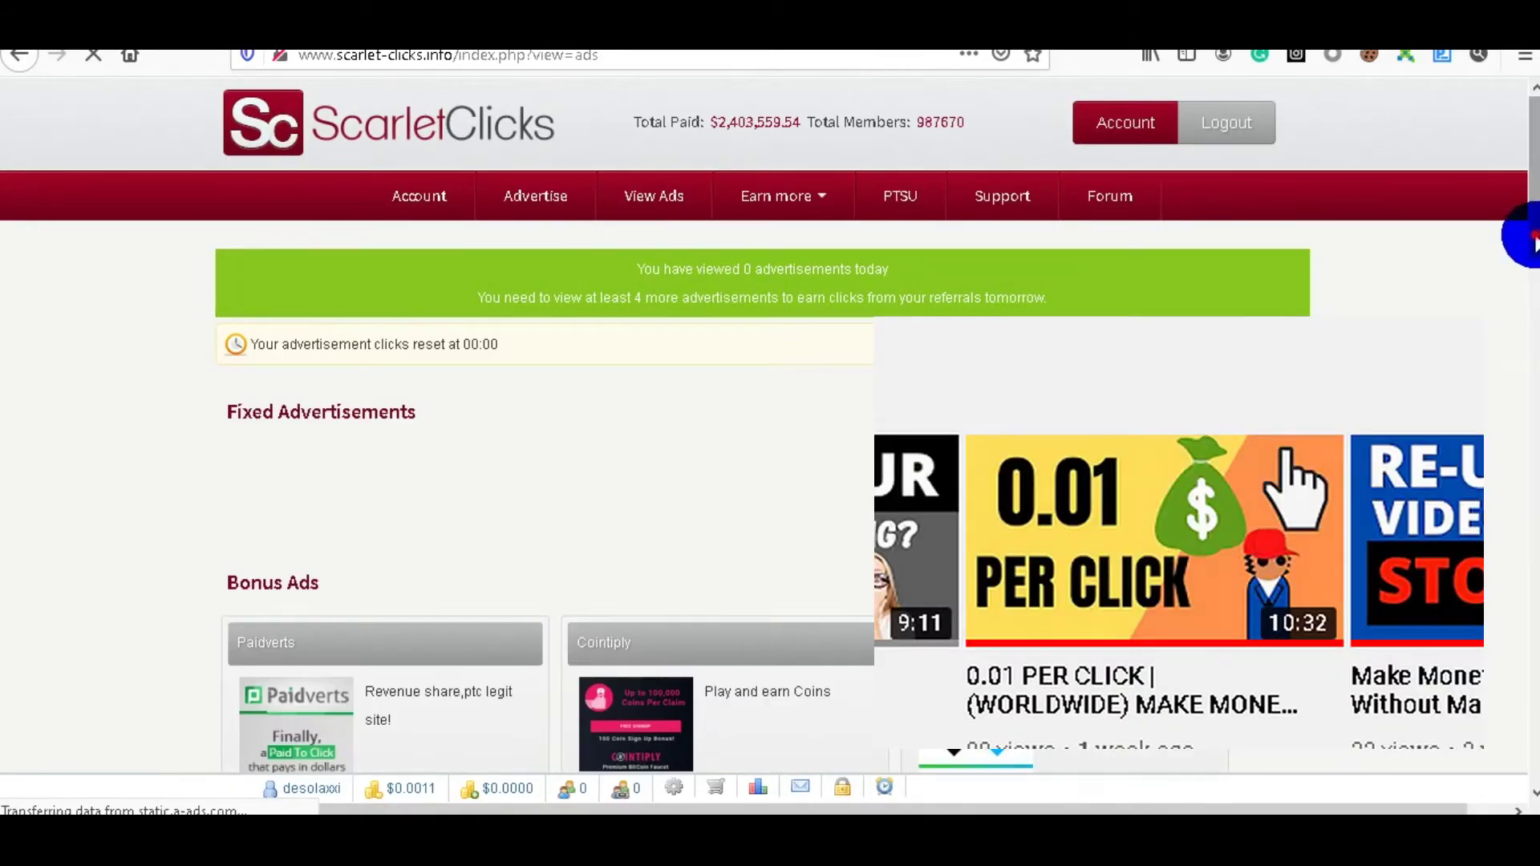
scroll(1528, 278, down, 3)
scroll(1525, 302, down, 1)
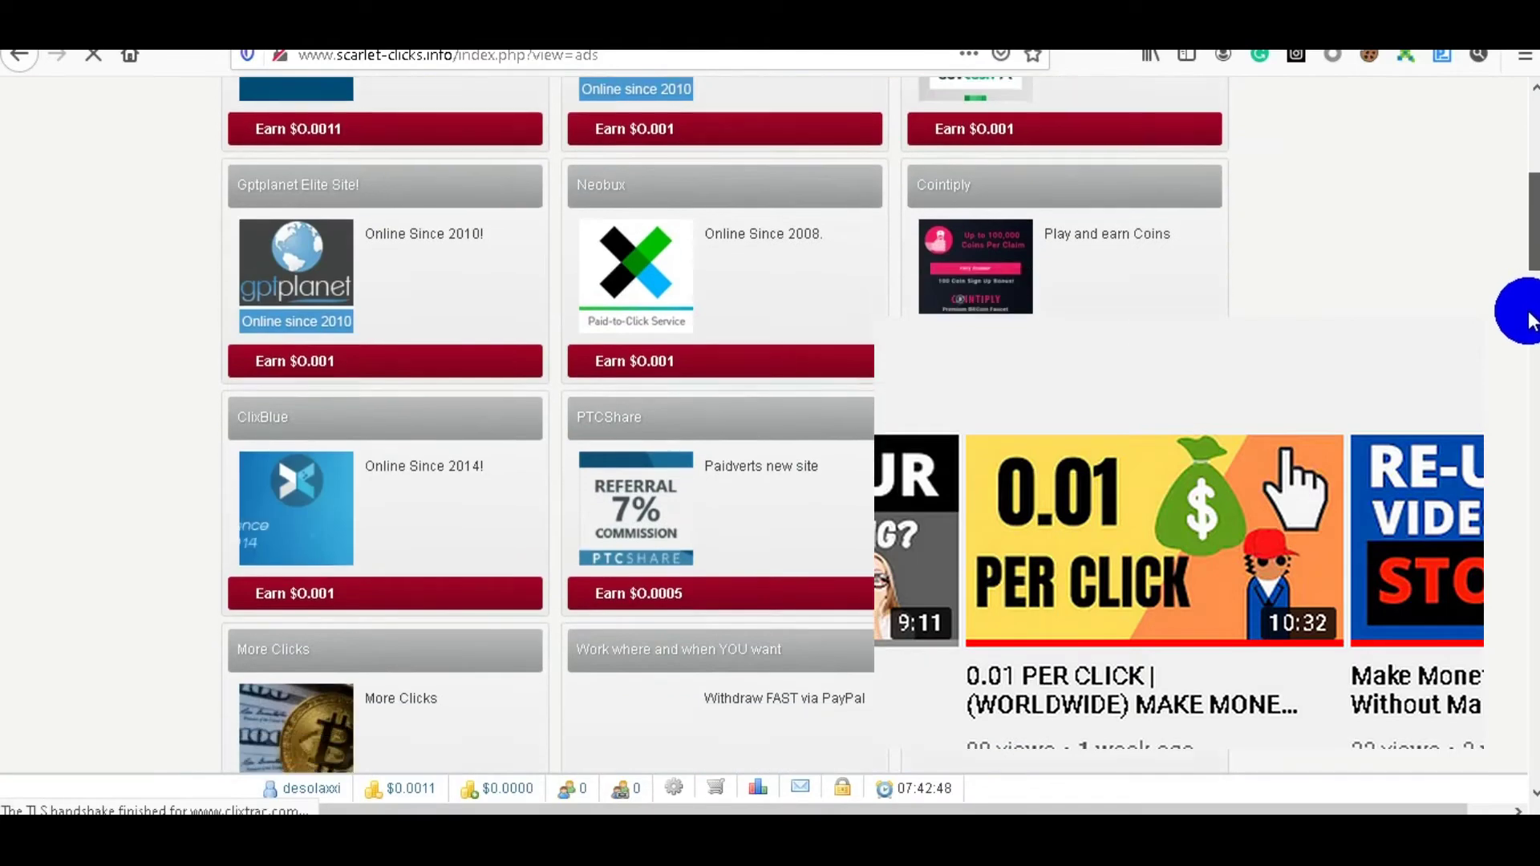
scroll(1517, 241, up, 10)
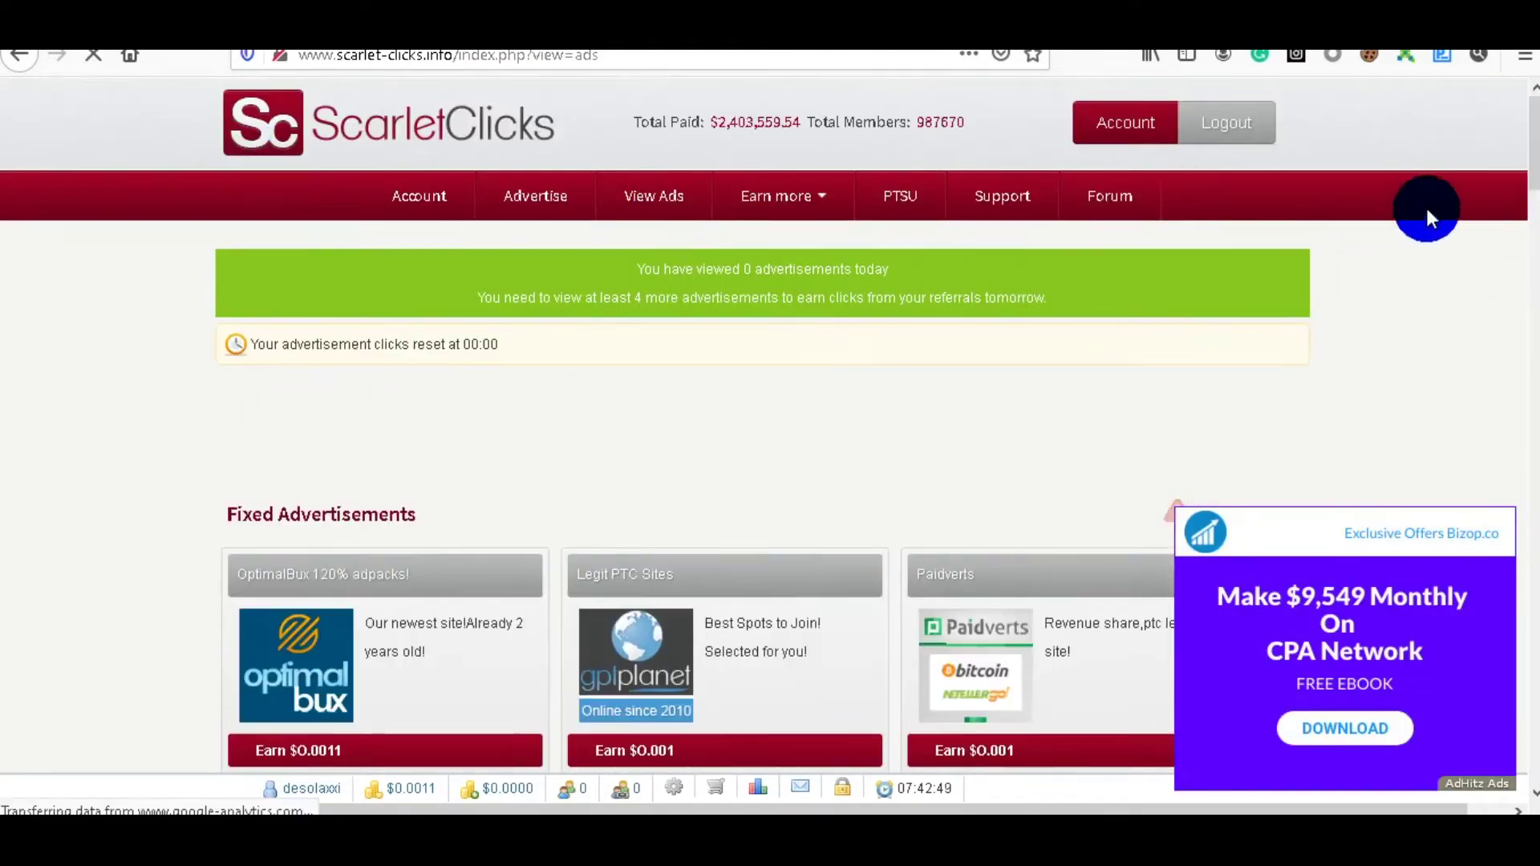
scroll(1526, 181, down, 1)
scroll(1534, 183, down, 2)
scroll(1531, 199, down, 1)
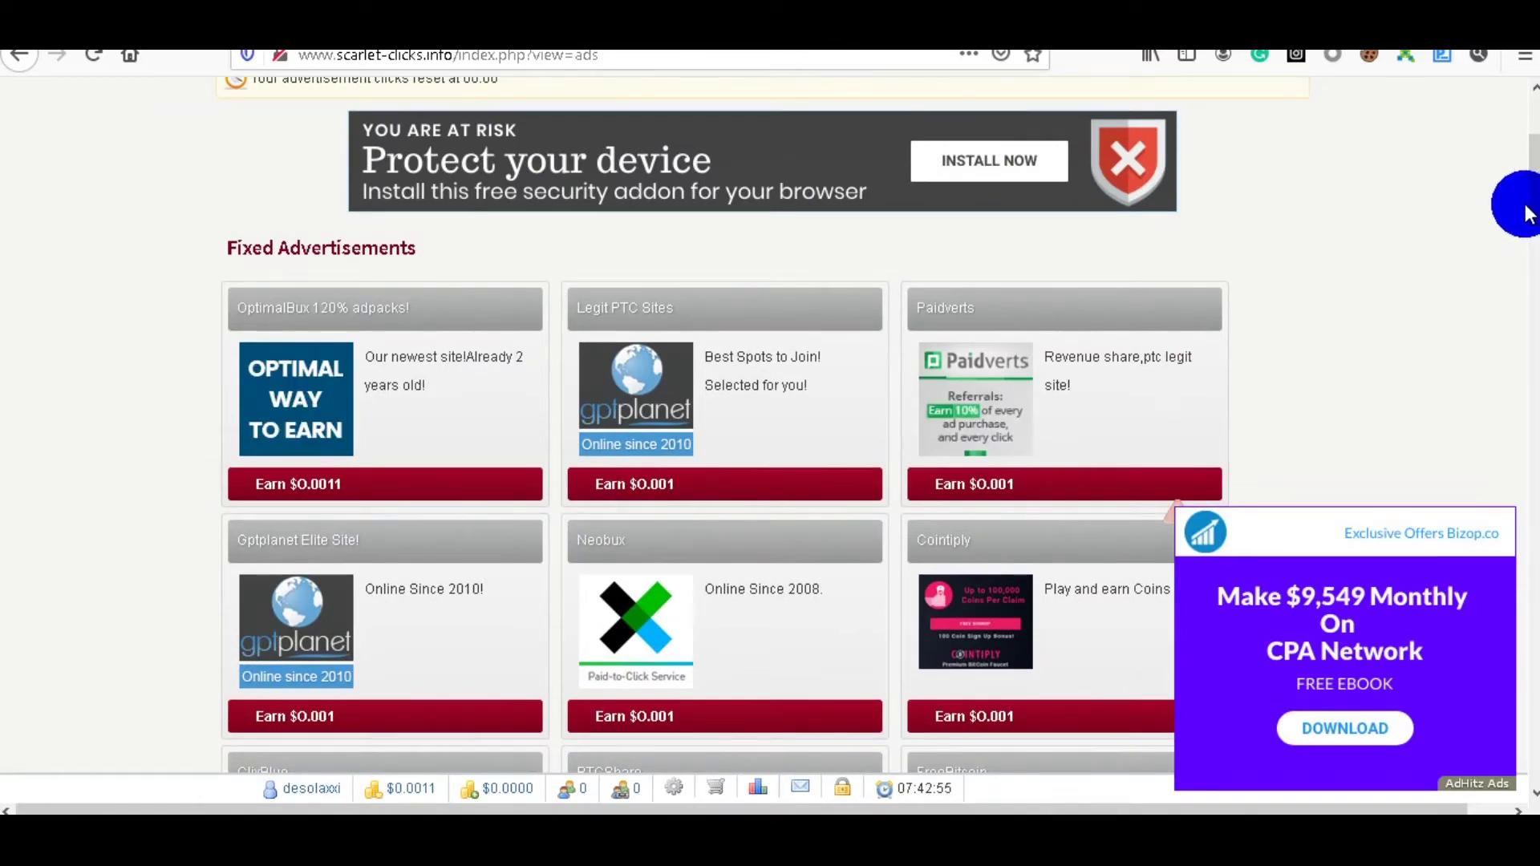
scroll(1530, 188, up, 2)
scroll(1528, 172, up, 1)
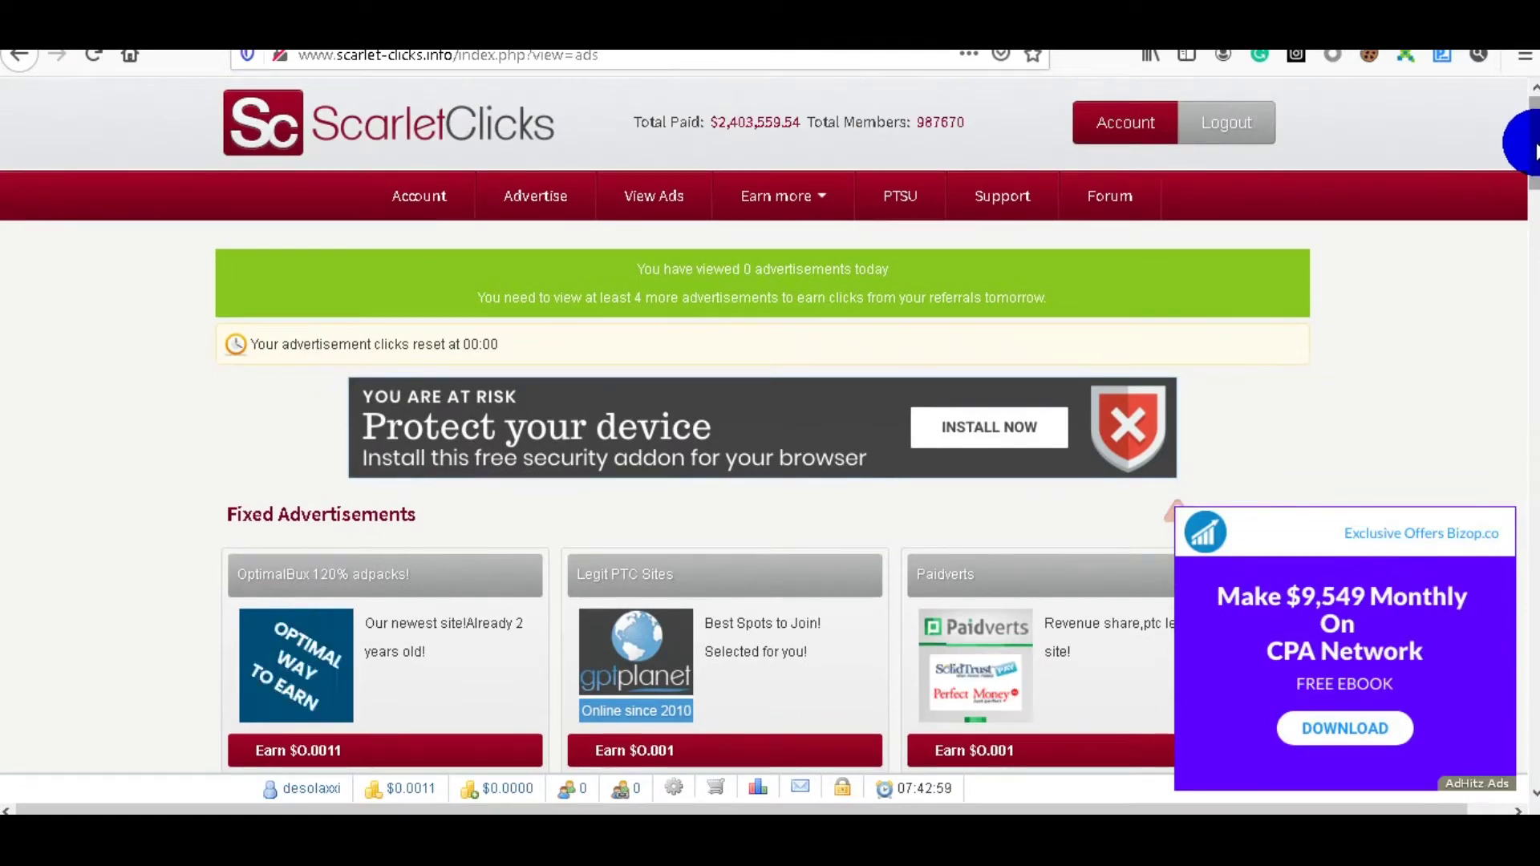
scroll(1525, 157, down, 3)
scroll(1535, 180, down, 3)
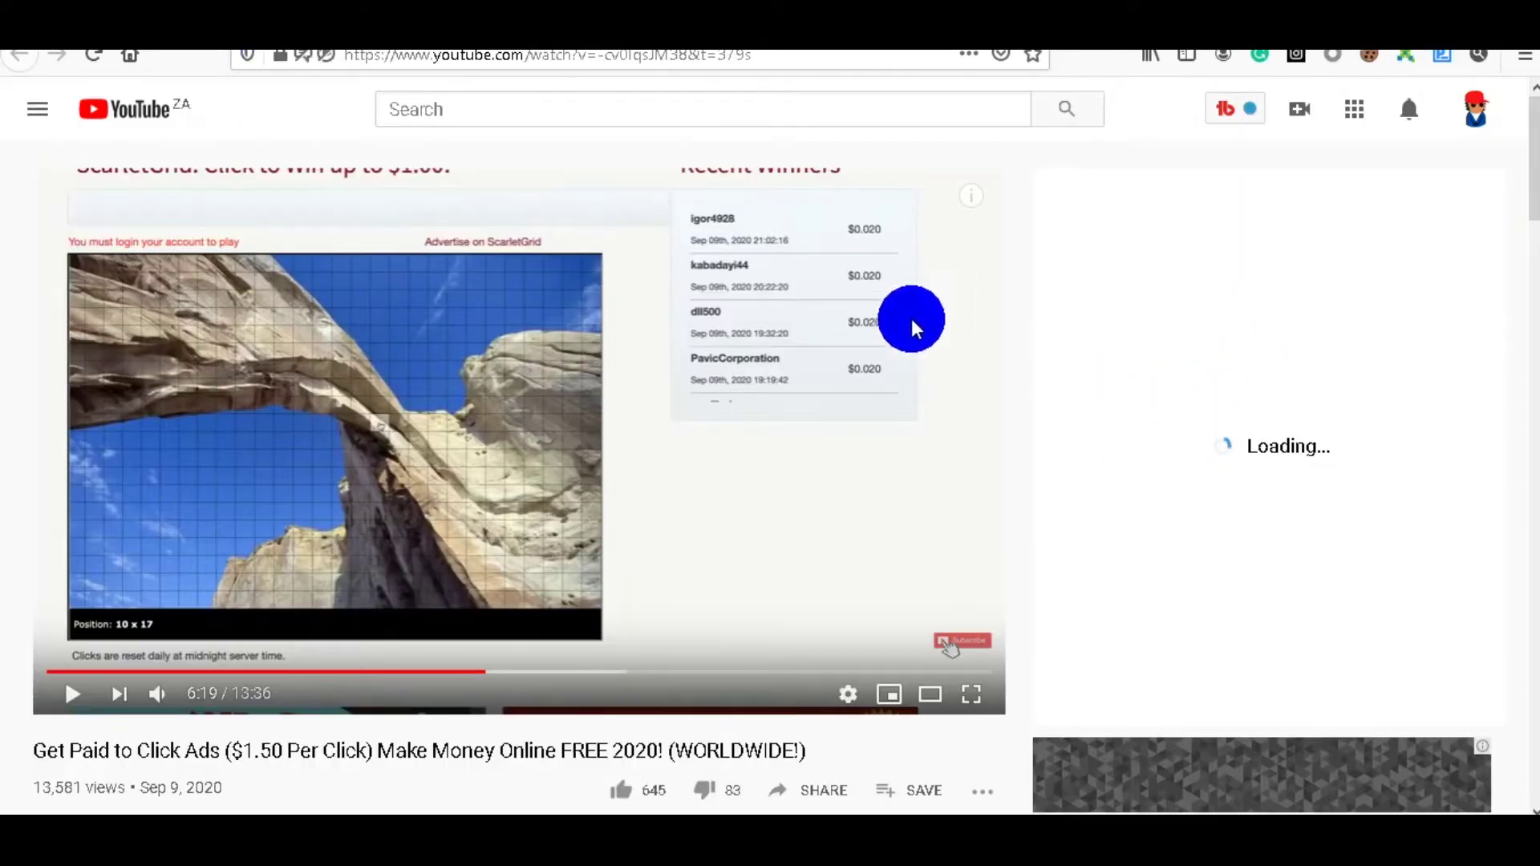
scroll(1522, 193, down, 2)
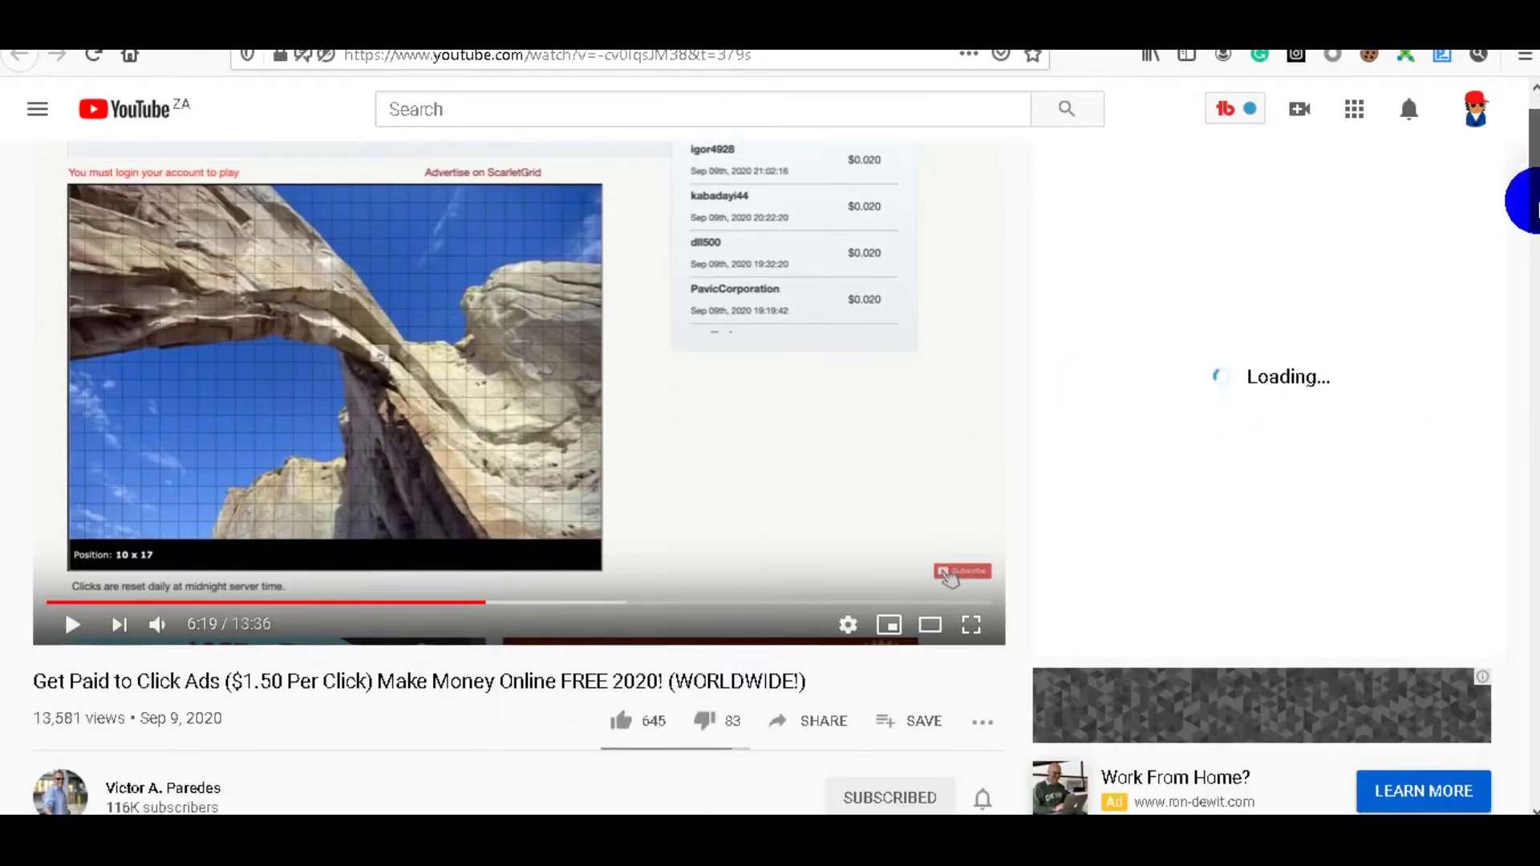
Highlight the '$1.50 Per Click' title, arrow the views and date, then clear the annotations
drag(40, 644, 242, 642)
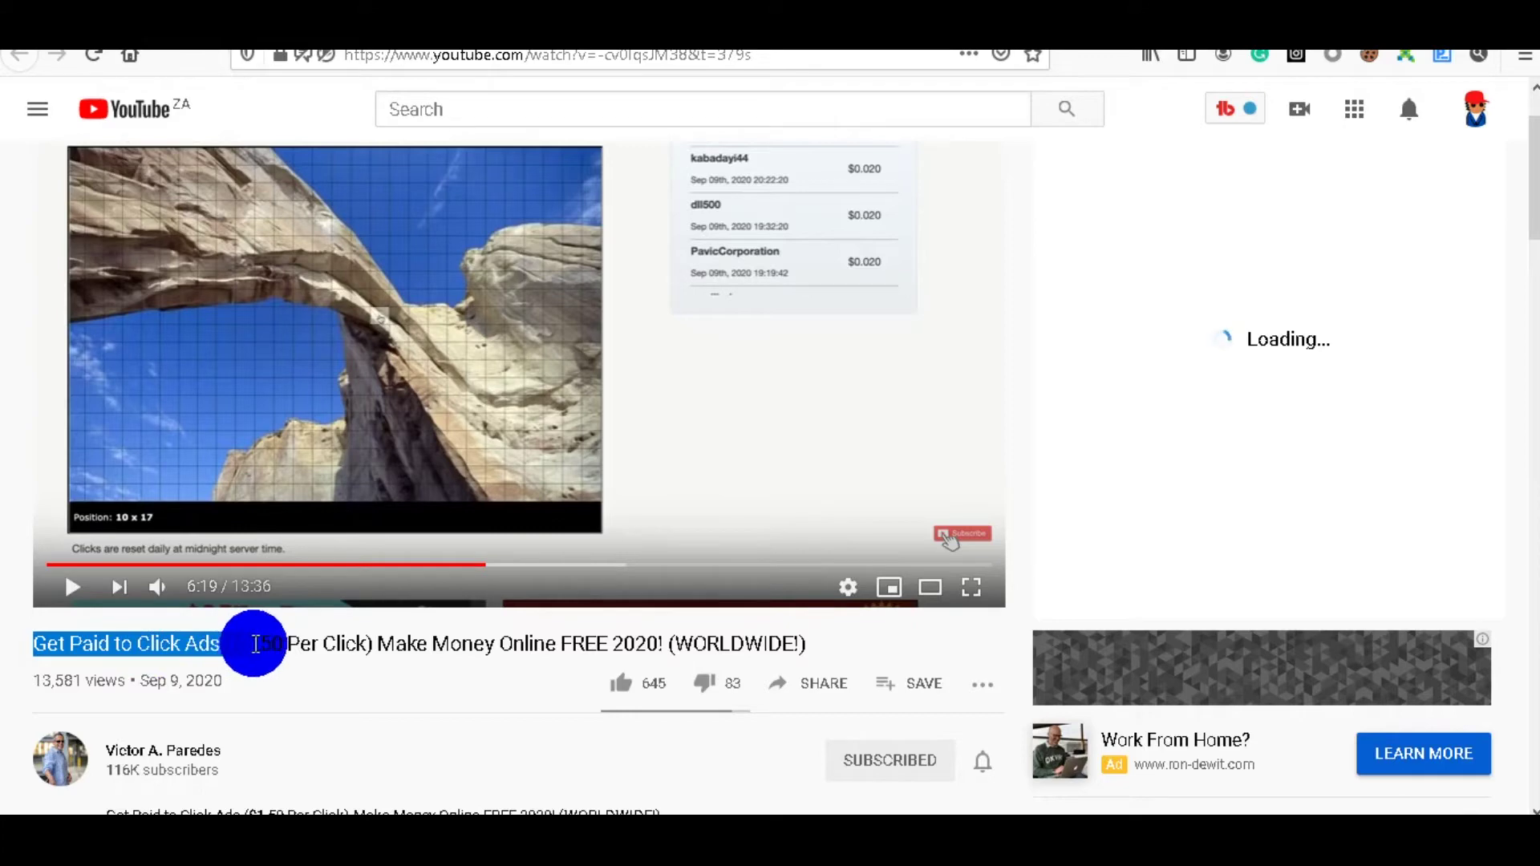
drag(256, 644, 427, 644)
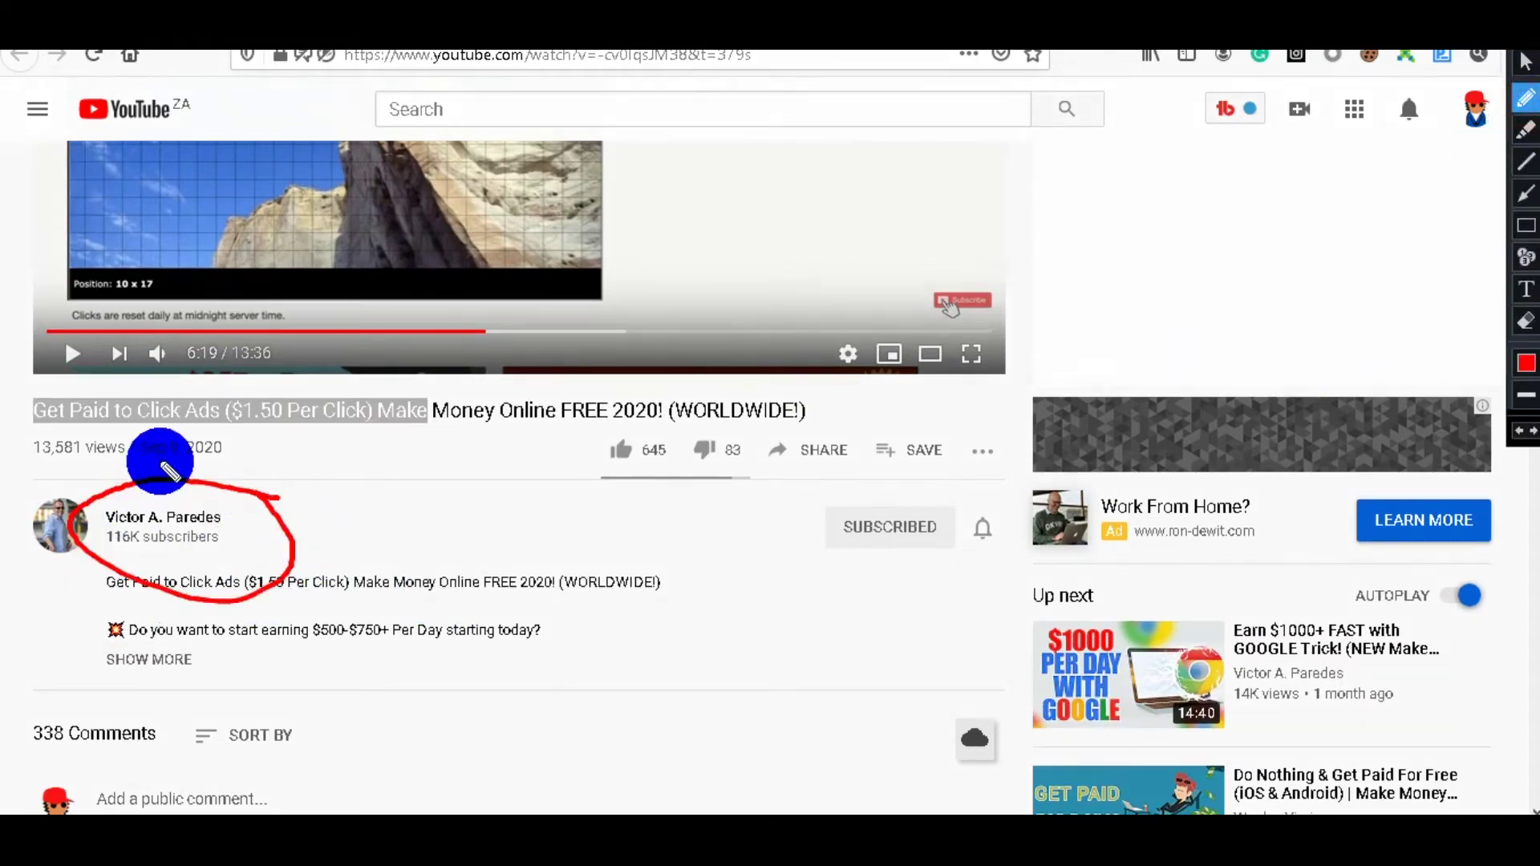
mouse_move(368, 512)
mouse_down()
mouse_move(240, 450)
mouse_move(238, 472)
mouse_up()
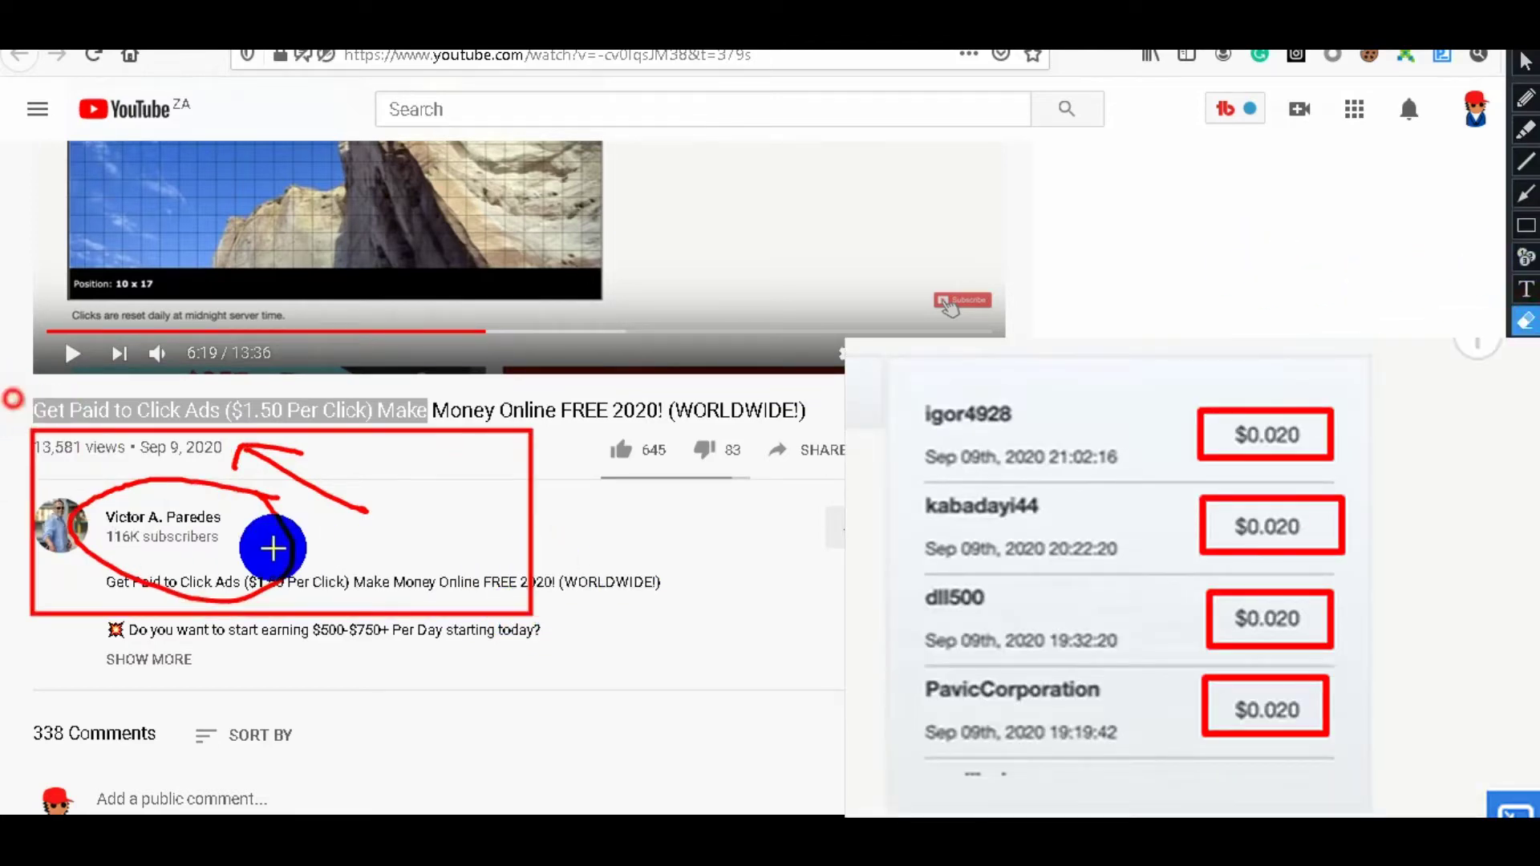
key(Delete)
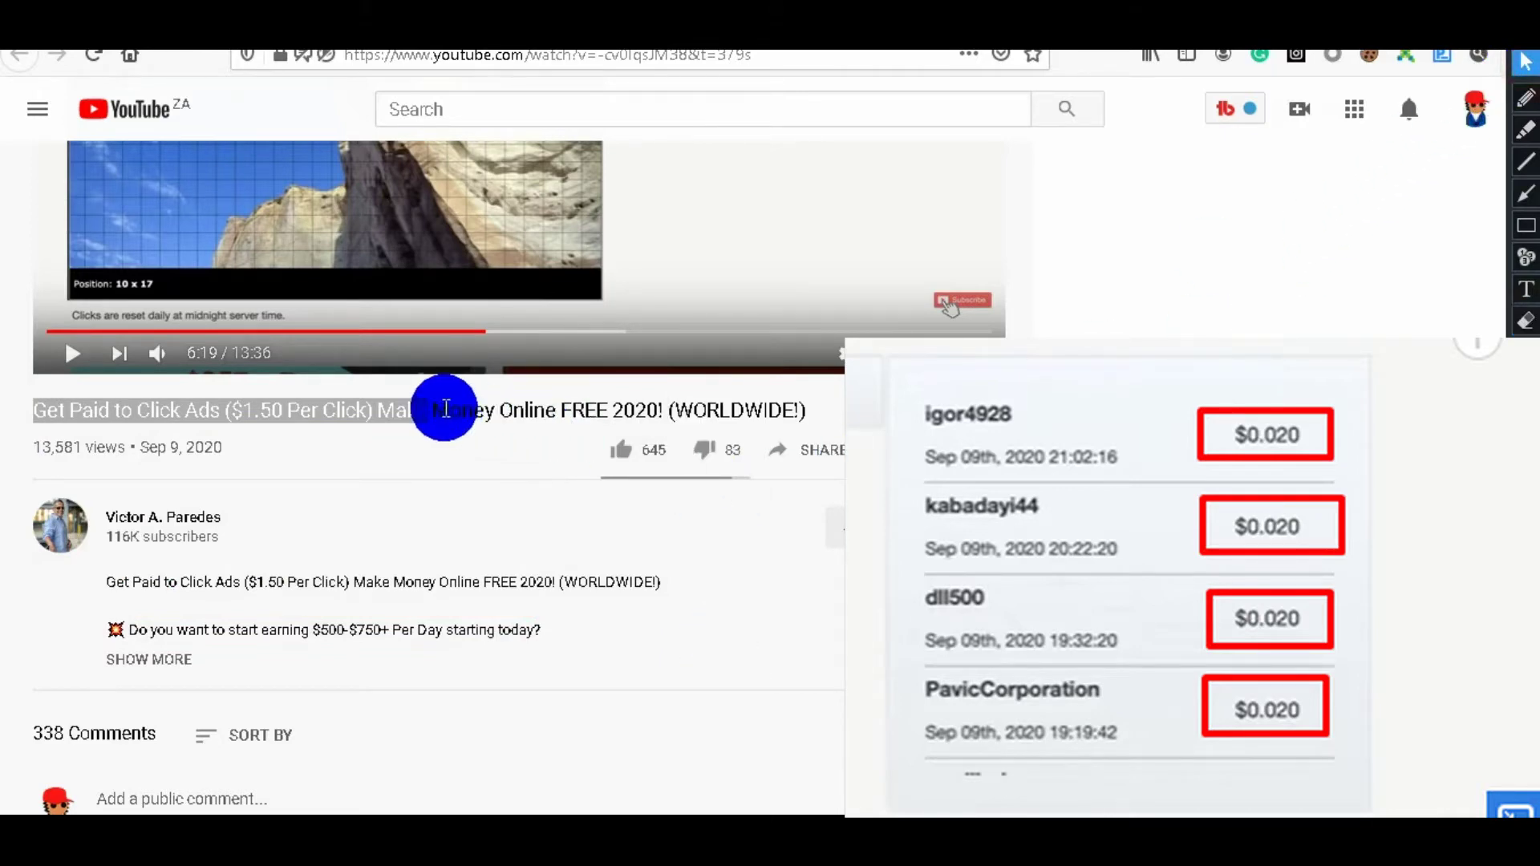
click(440, 413)
scroll(624, 566, up, 2)
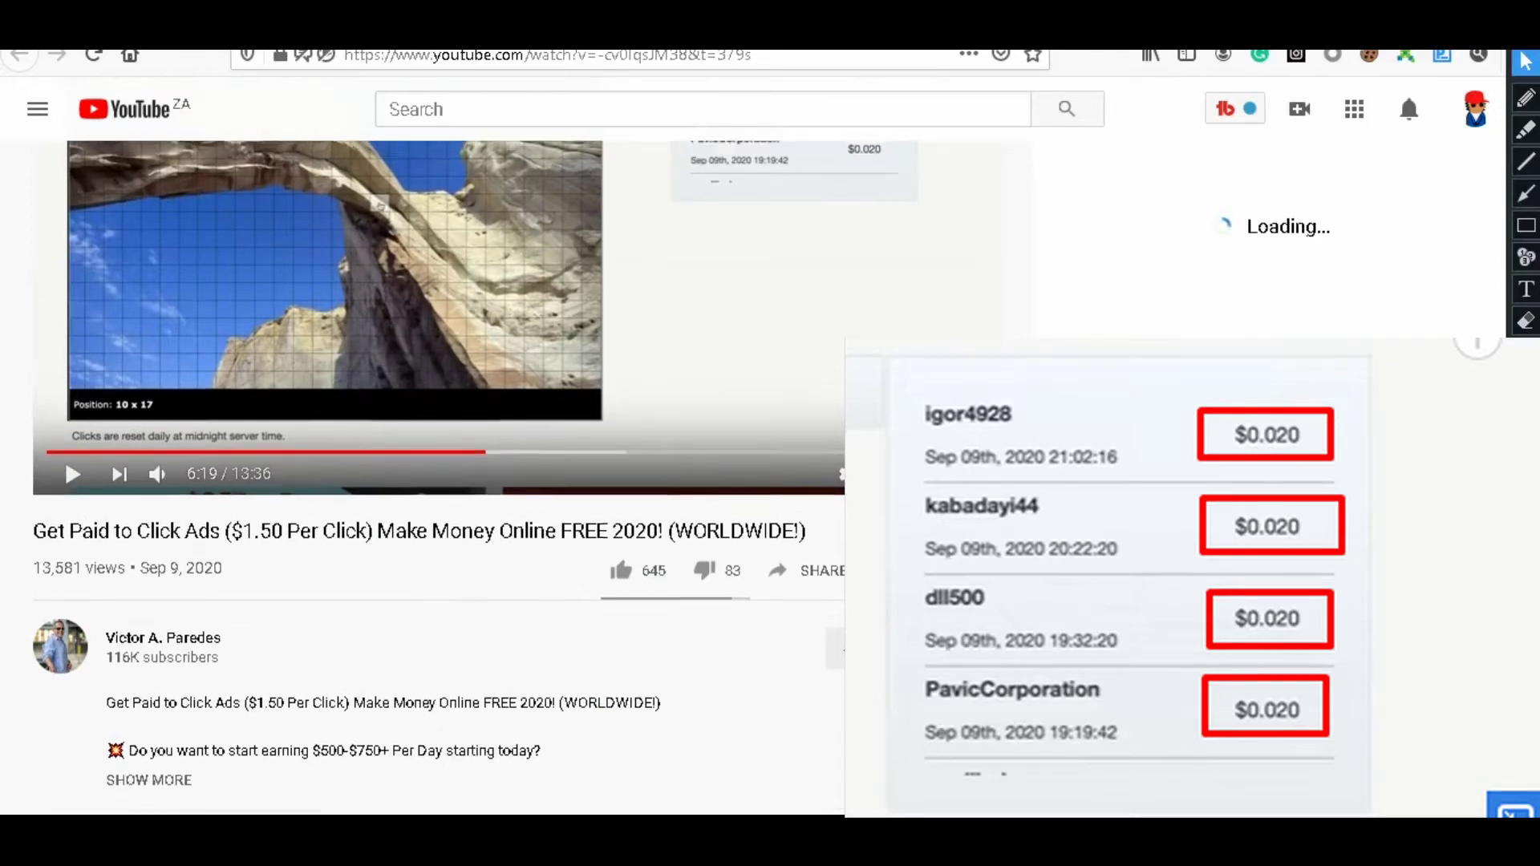
scroll(951, 192, down, 4)
scroll(997, 706, down, 2)
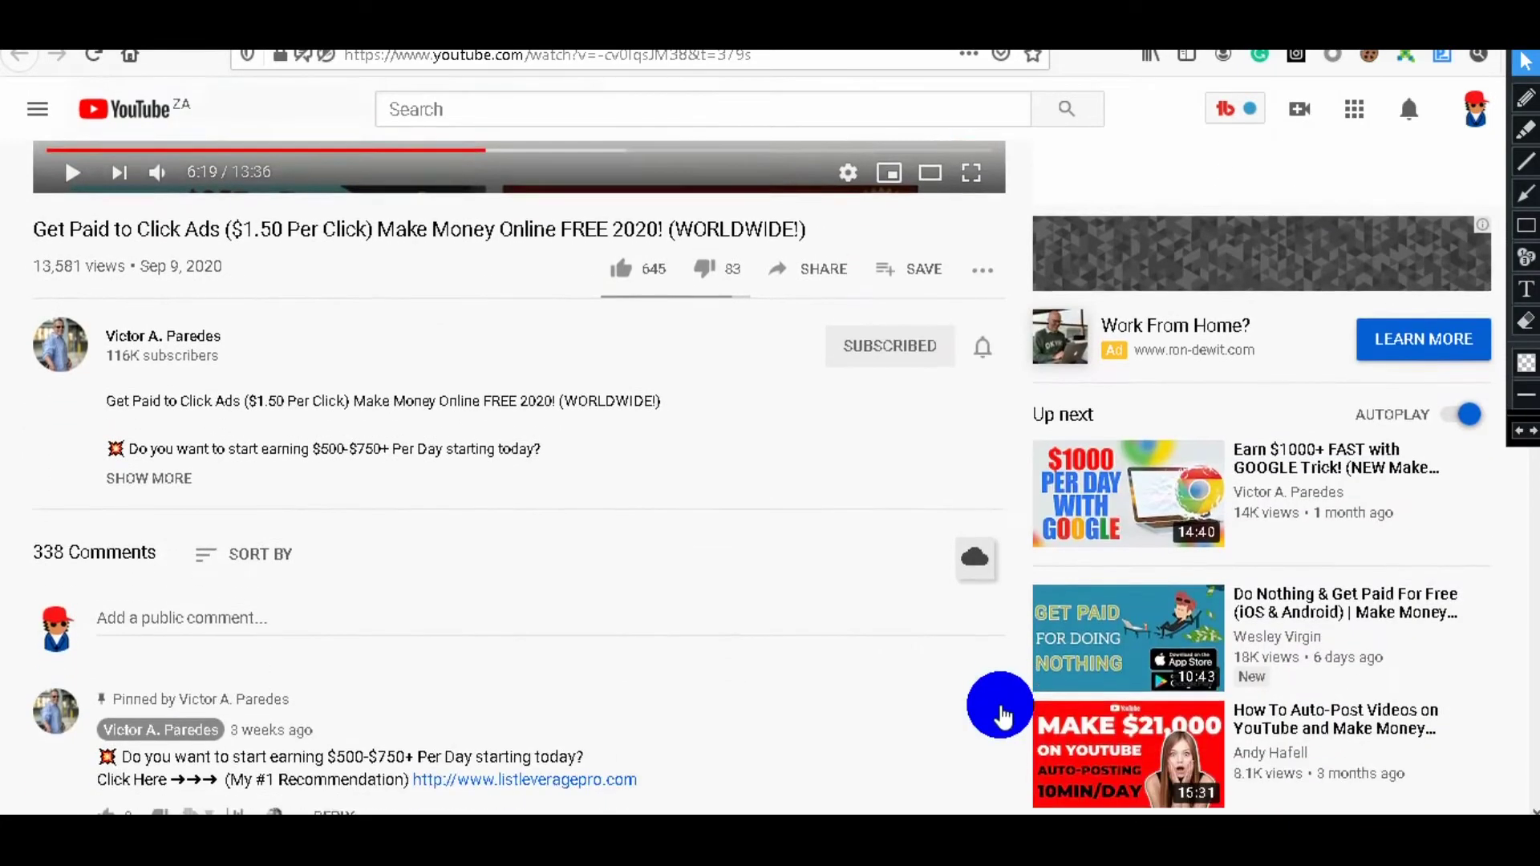
scroll(990, 423, up, 6)
scroll(1109, 478, up, 4)
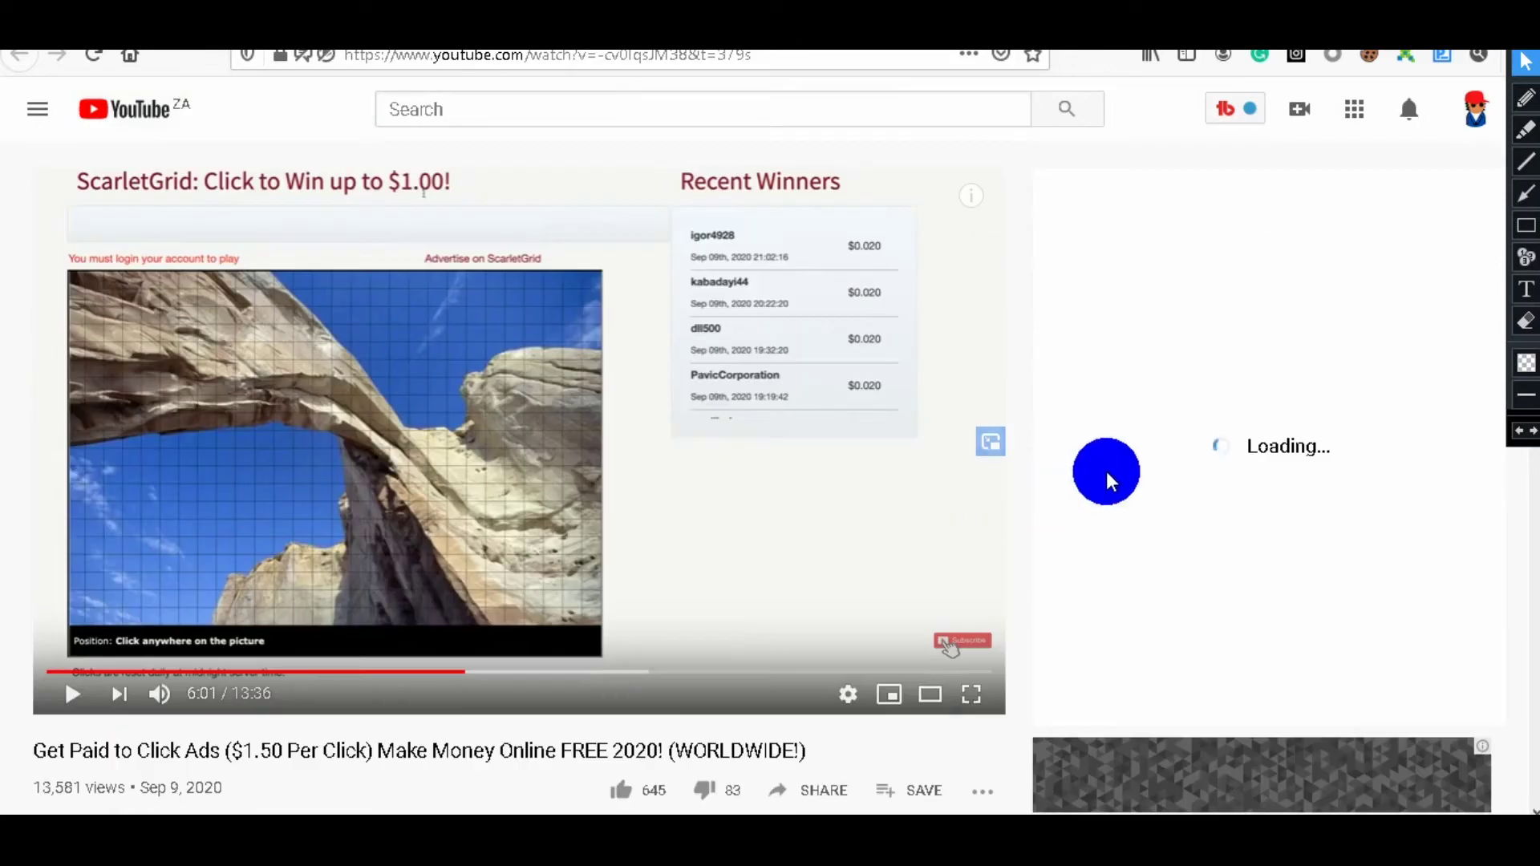
mouse_move(985, 448)
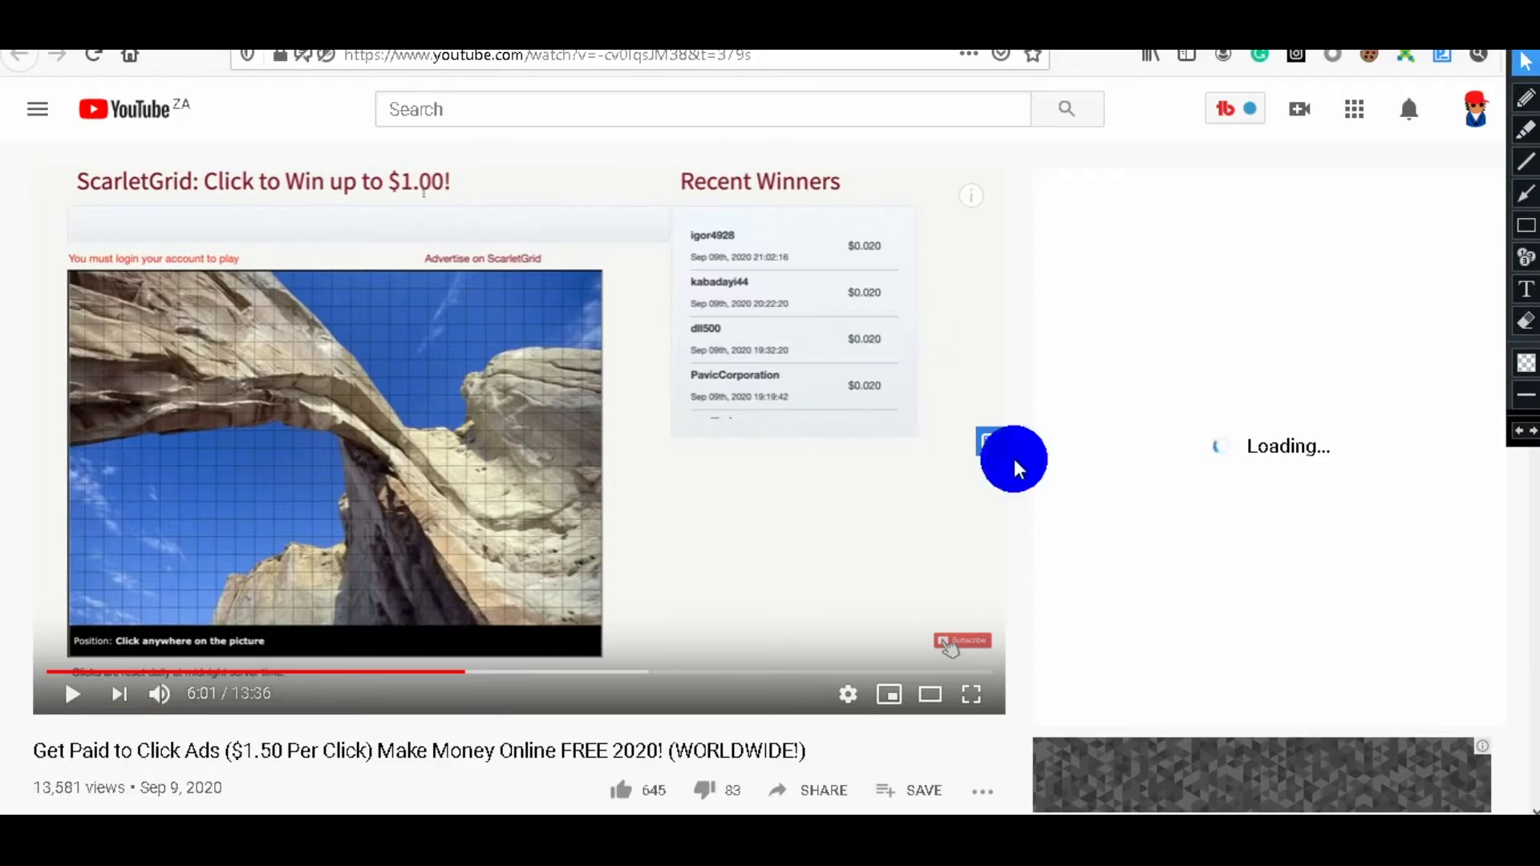
scroll(1014, 497, down, 6)
scroll(945, 510, down, 4)
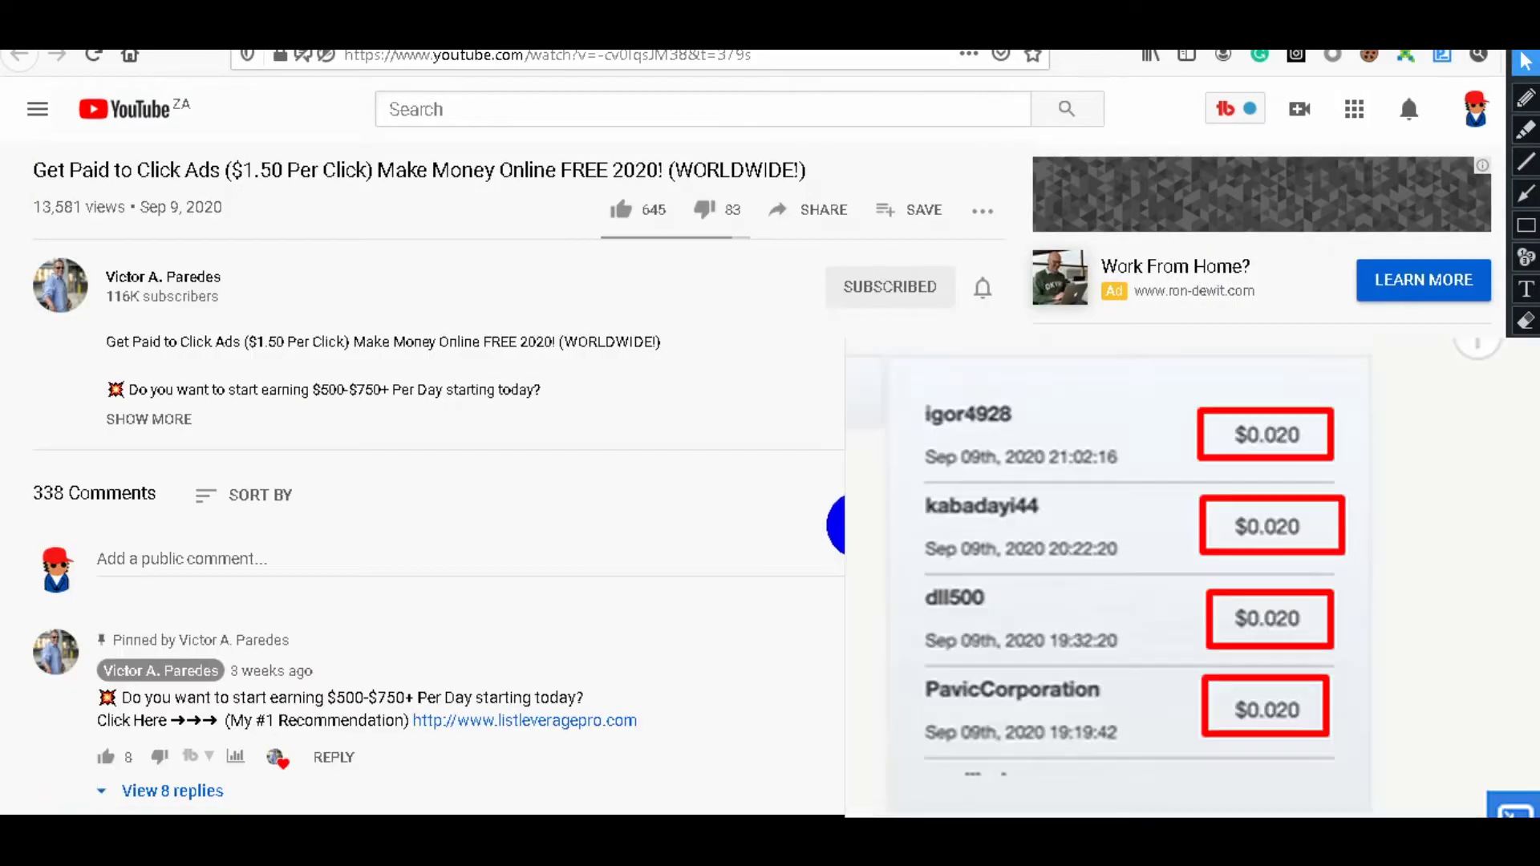
scroll(893, 516, down, 5)
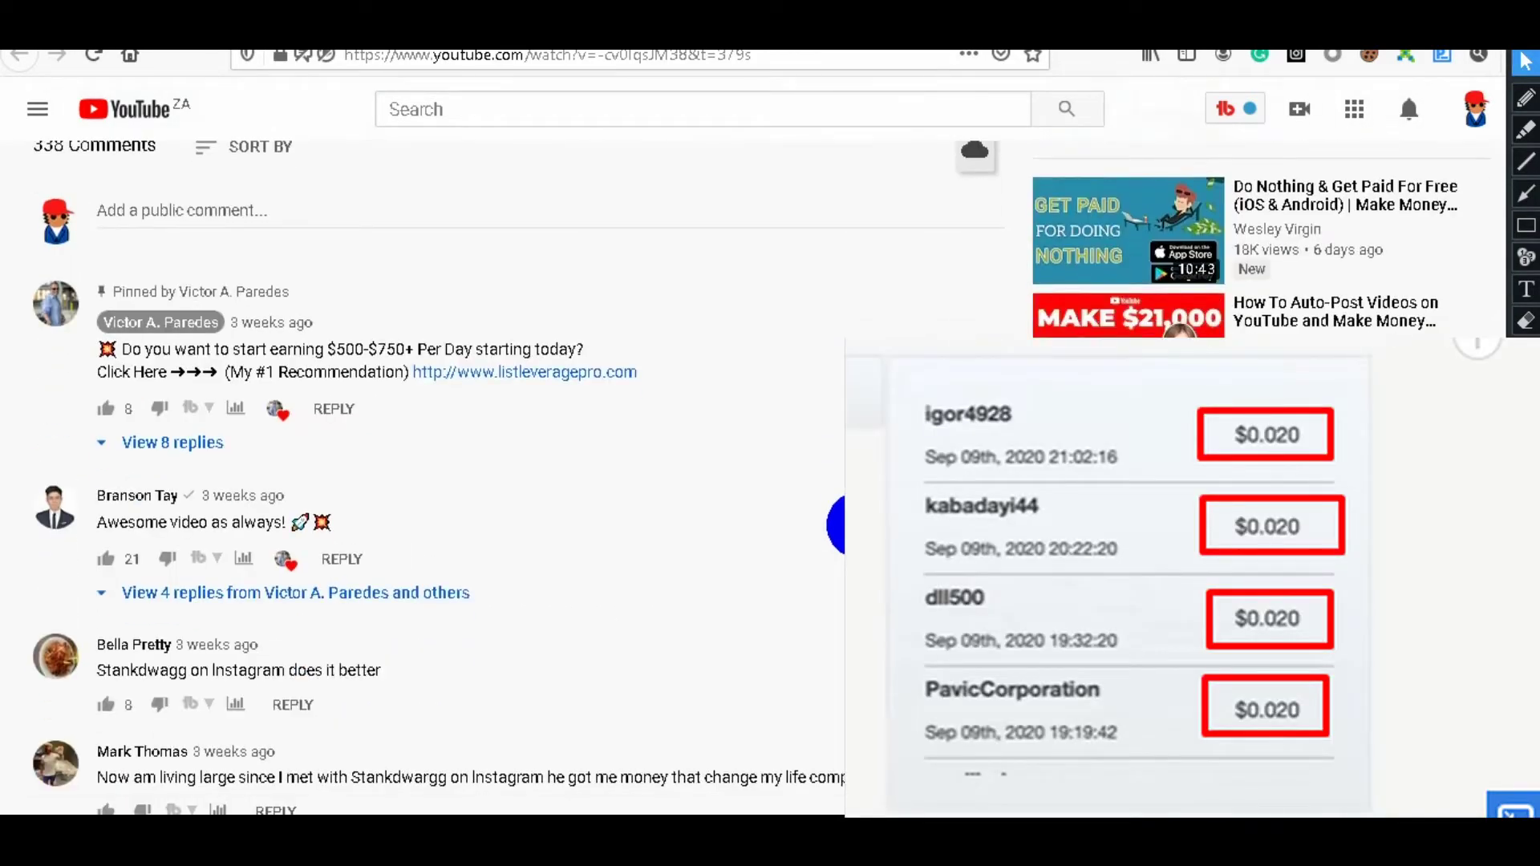
scroll(839, 526, down, 1)
scroll(840, 526, down, 1)
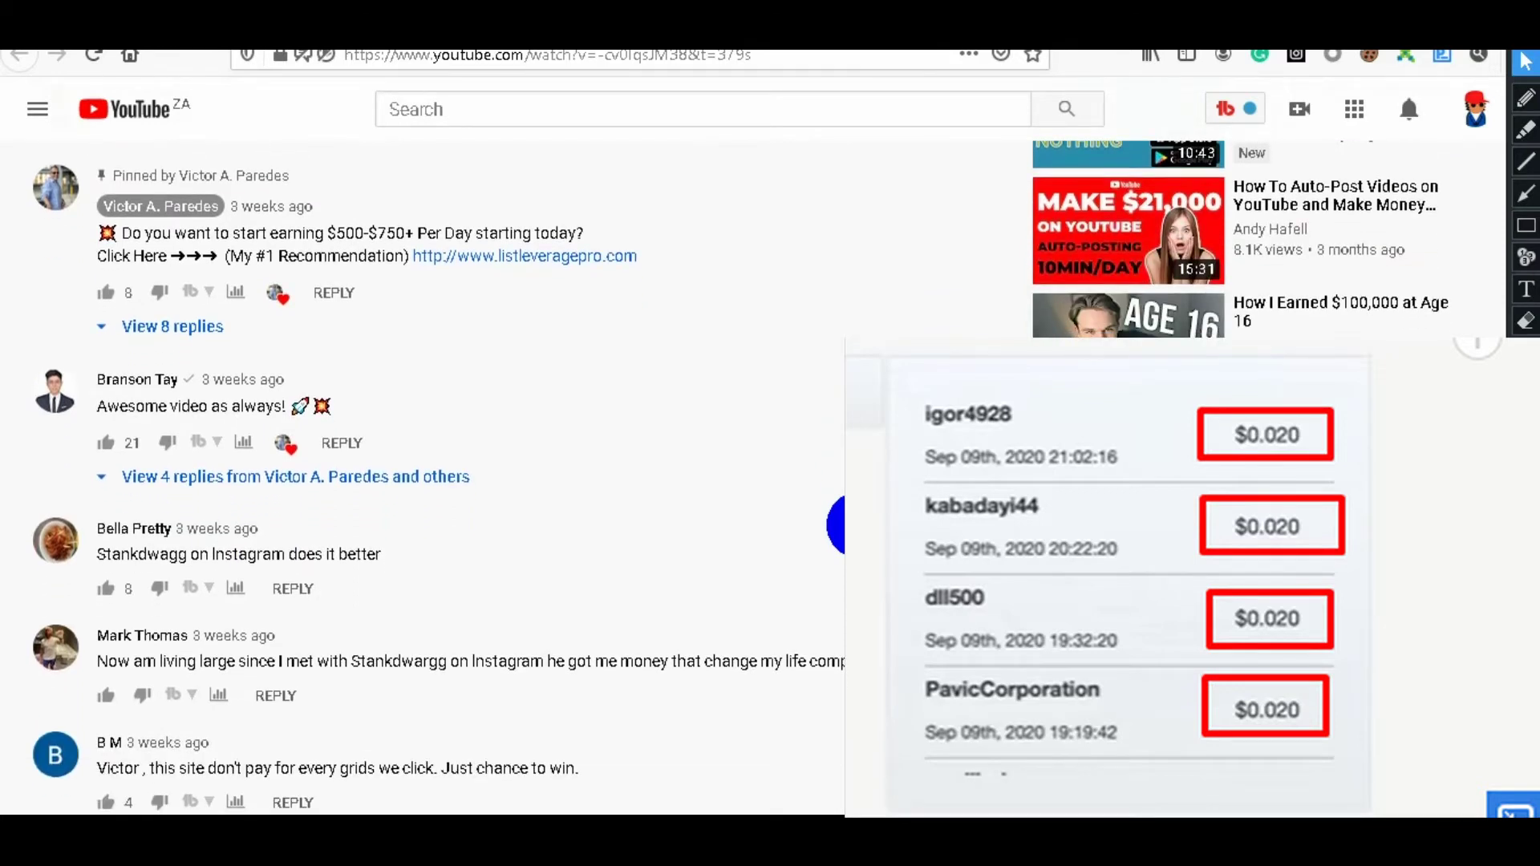
scroll(837, 527, up, 1)
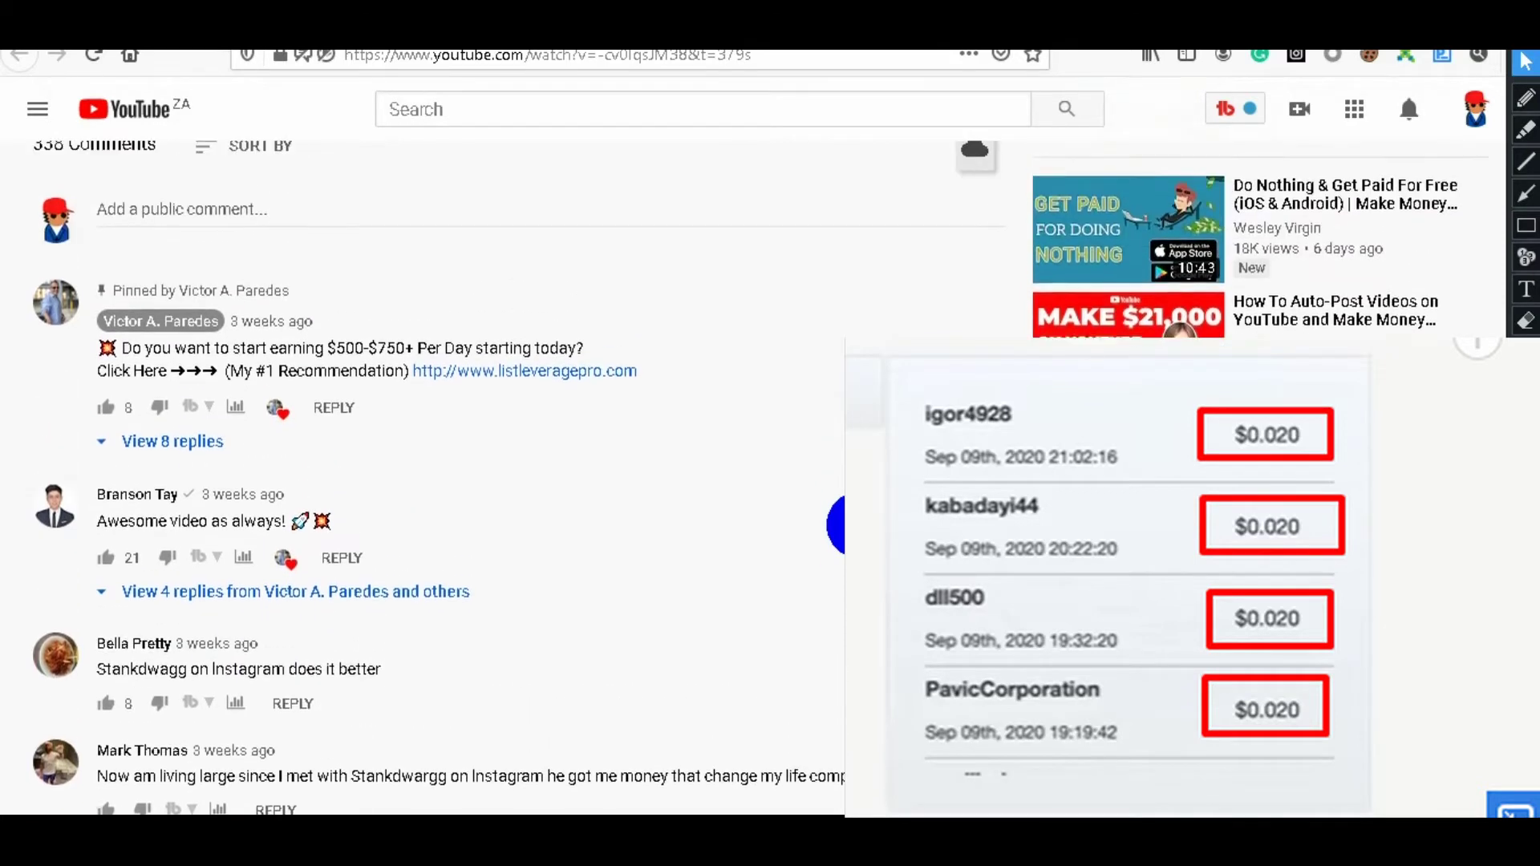
click(1526, 96)
mouse_move(427, 457)
mouse_down()
mouse_move(76, 471)
mouse_move(120, 622)
mouse_move(421, 470)
mouse_up()
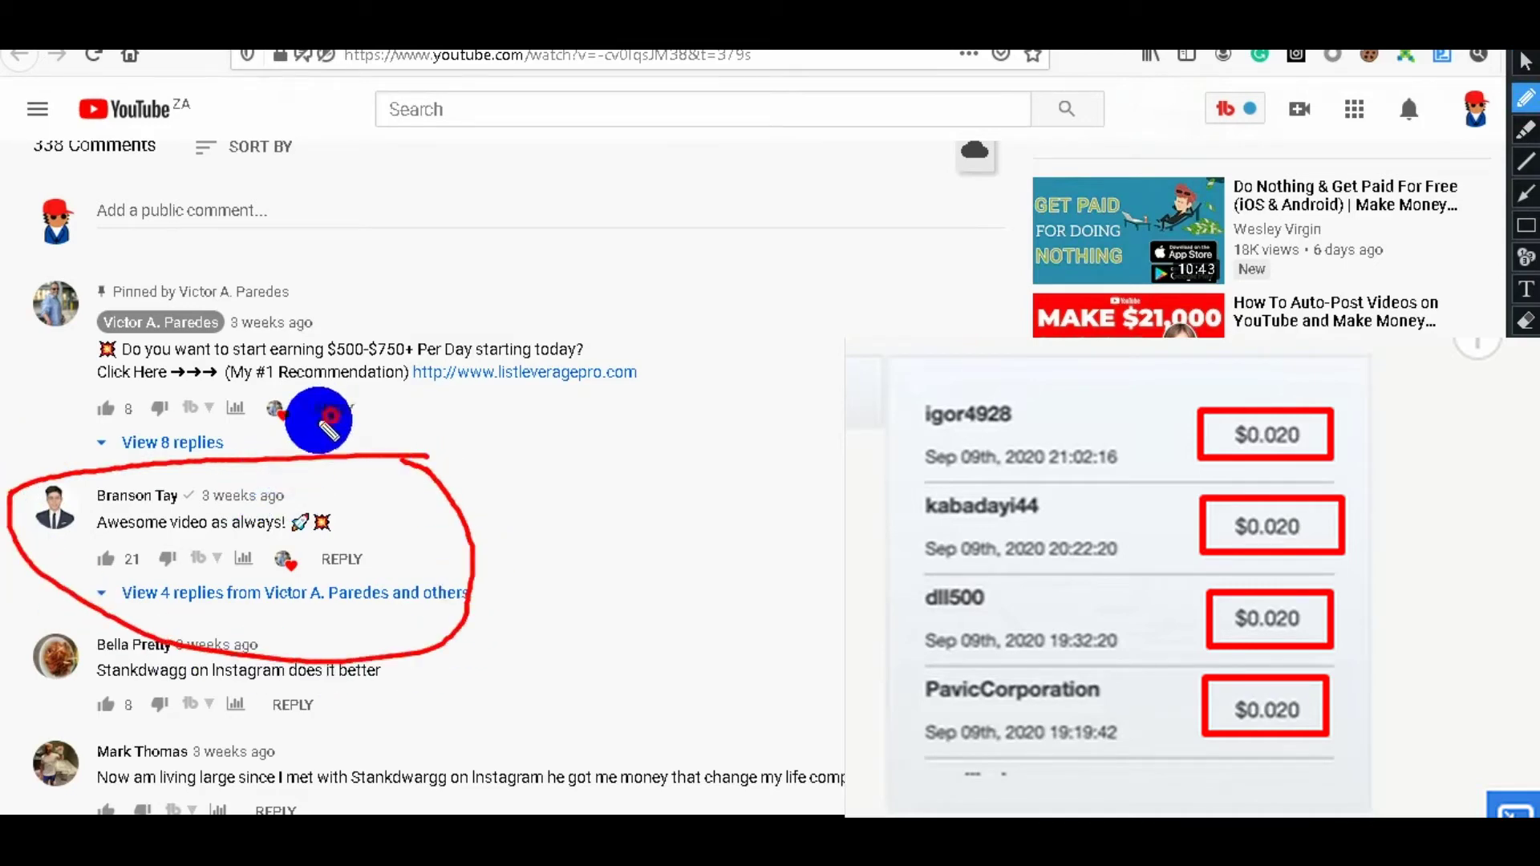
mouse_move(325, 421)
mouse_down()
mouse_move(236, 445)
mouse_move(259, 470)
mouse_up()
drag(55, 368, 89, 445)
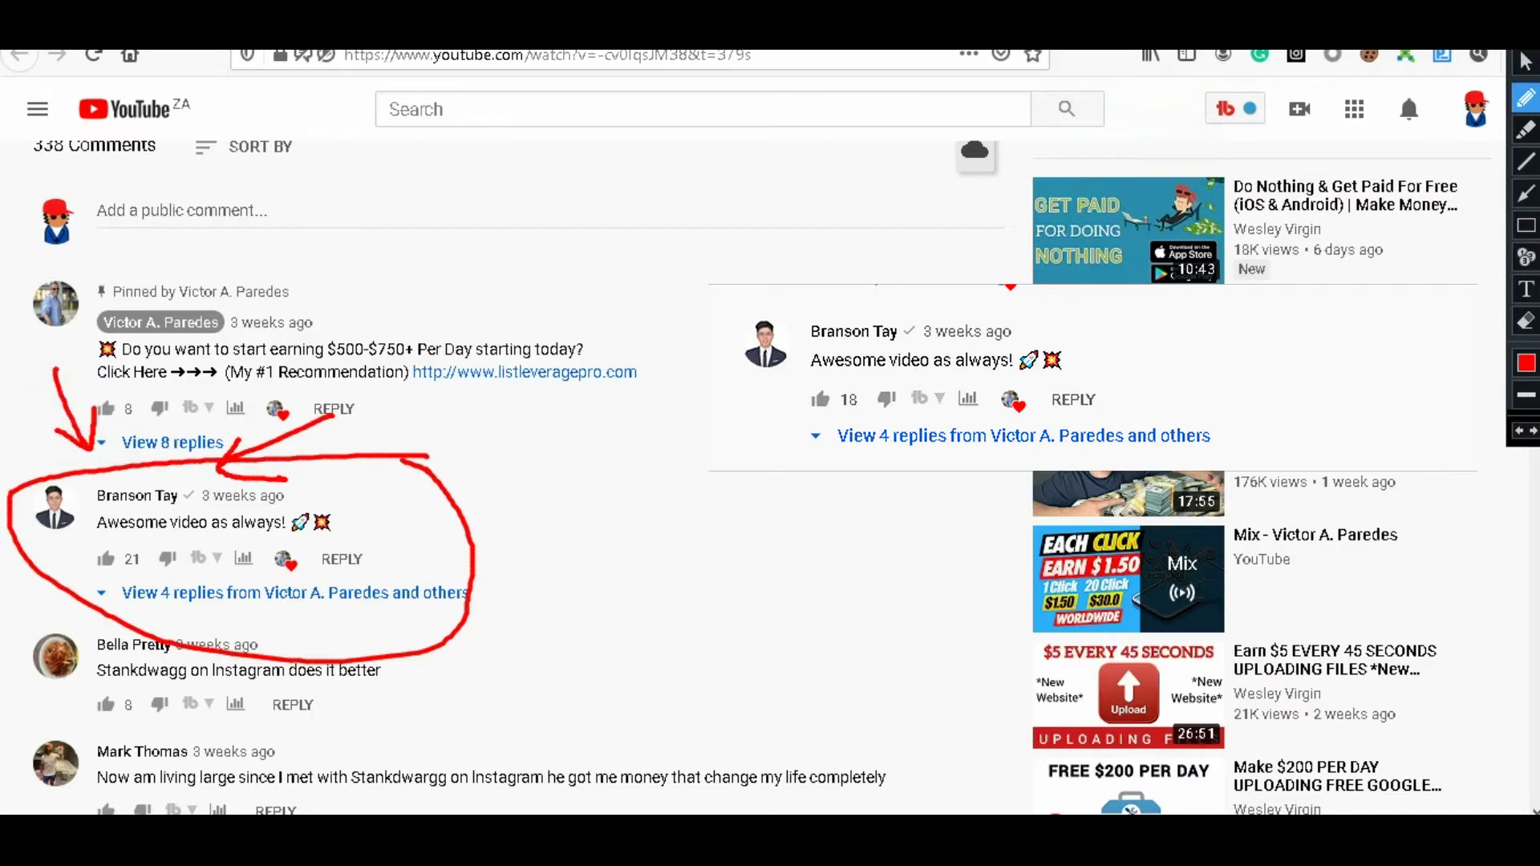
click(1525, 321)
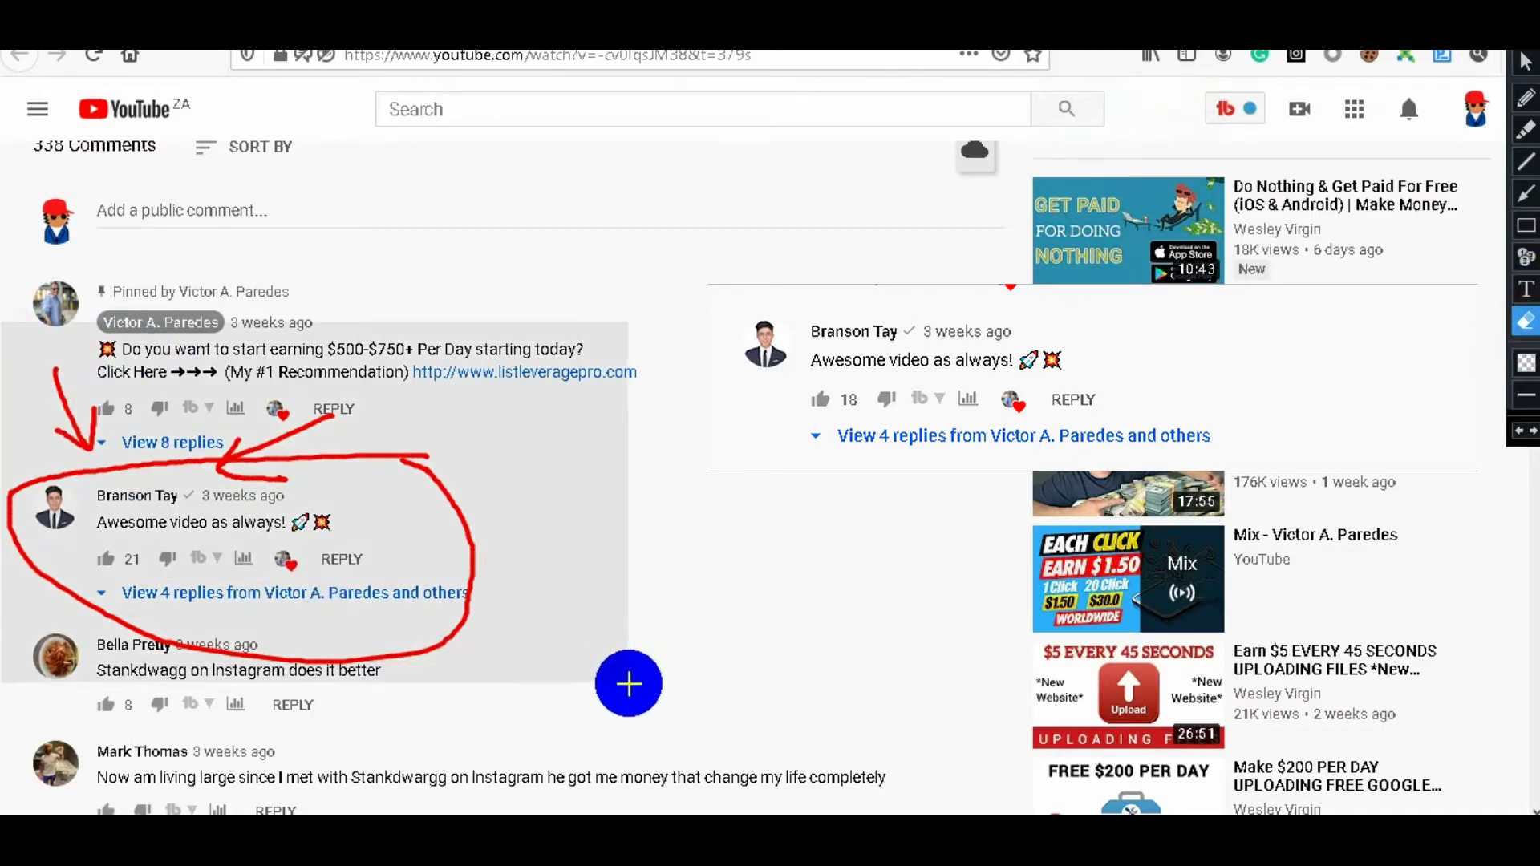
click(629, 683)
key(Escape)
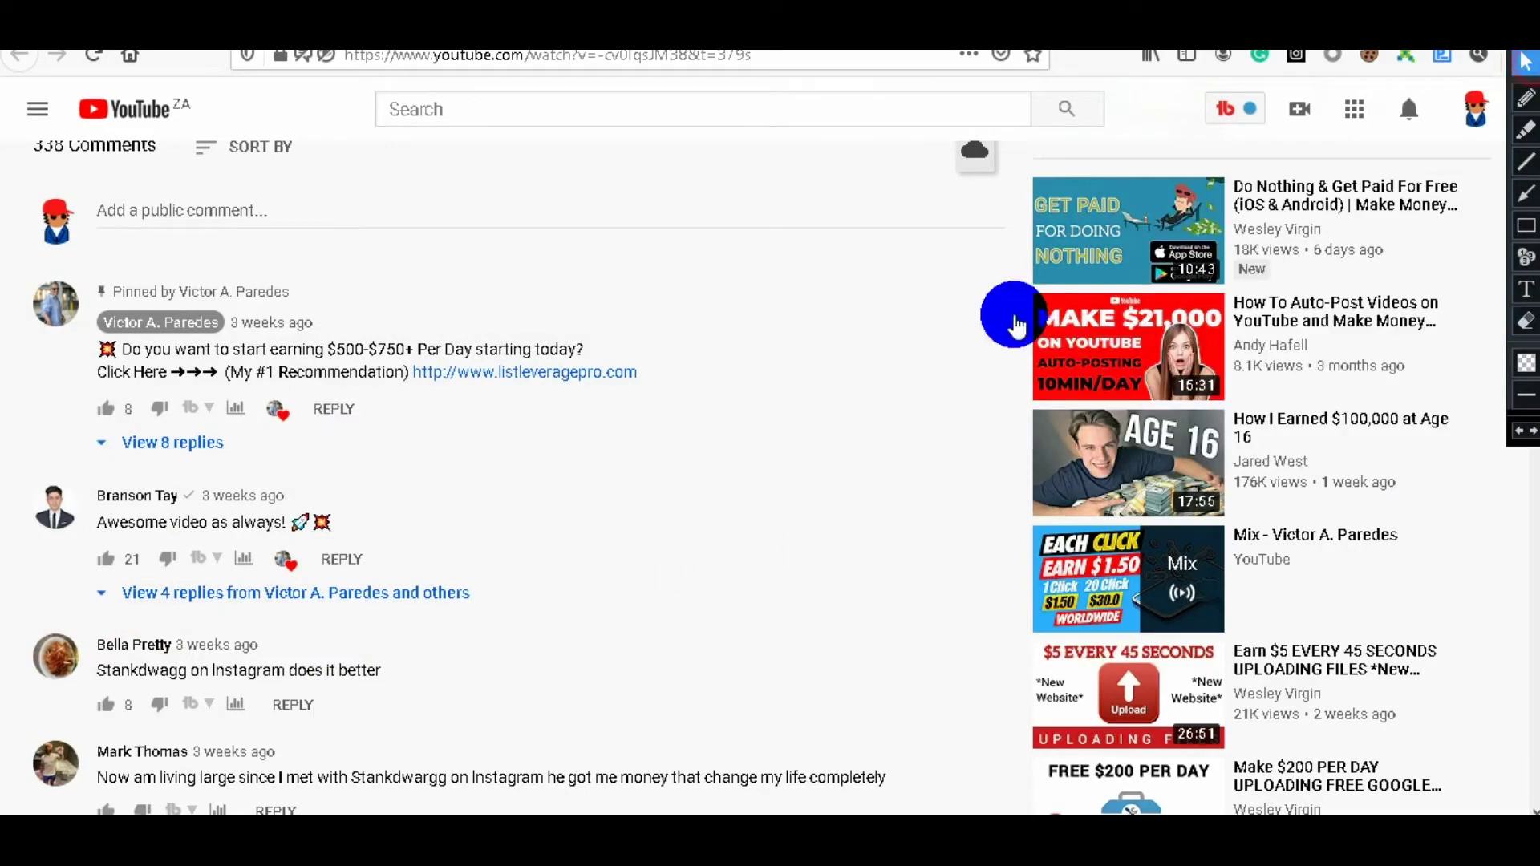
scroll(1004, 457, up, 3)
scroll(1004, 458, up, 2)
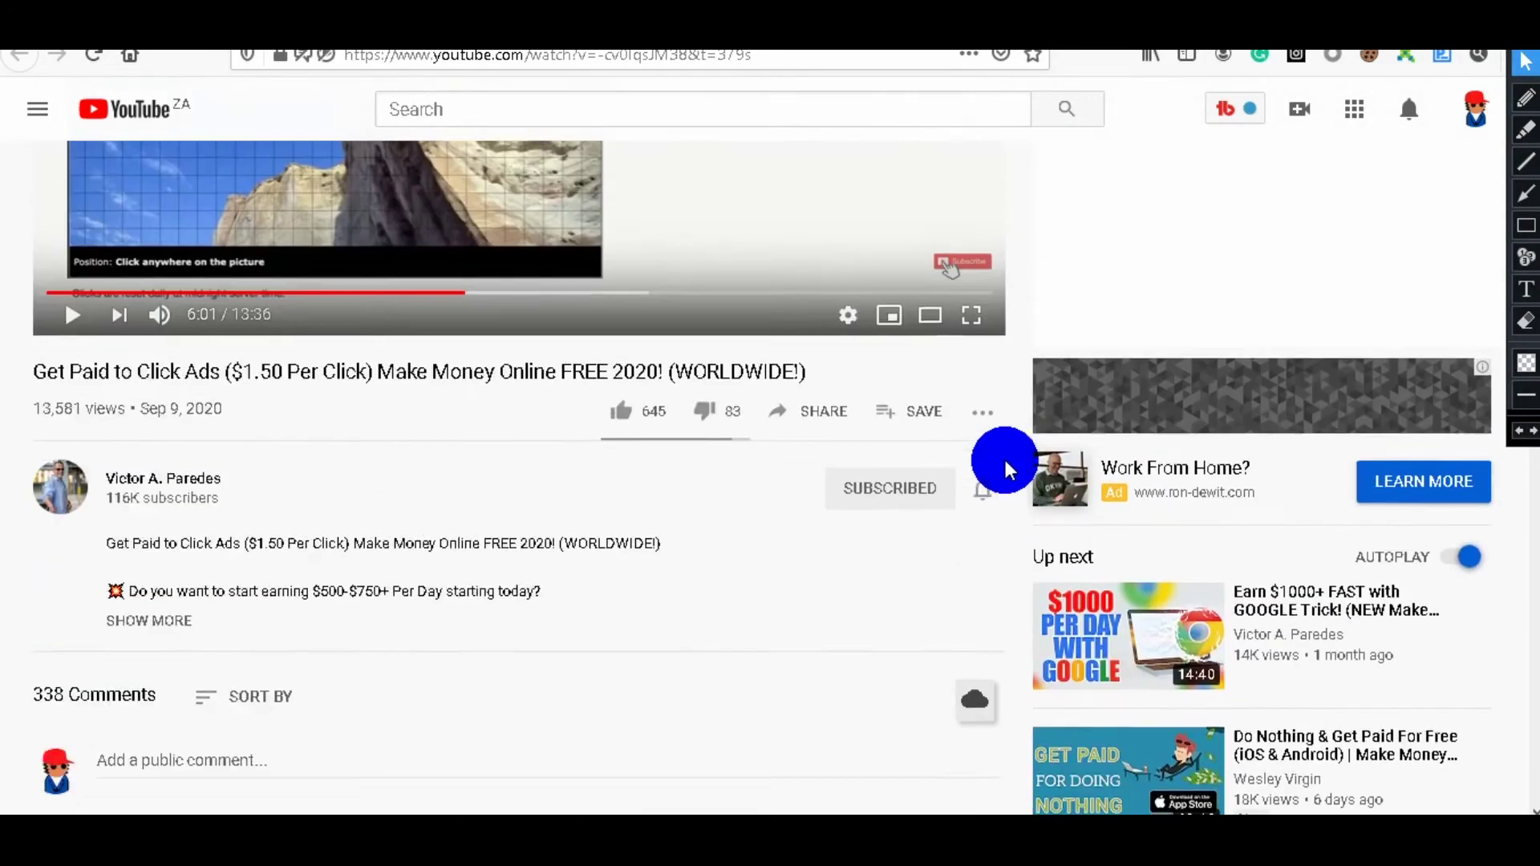
scroll(1019, 451, up, 3)
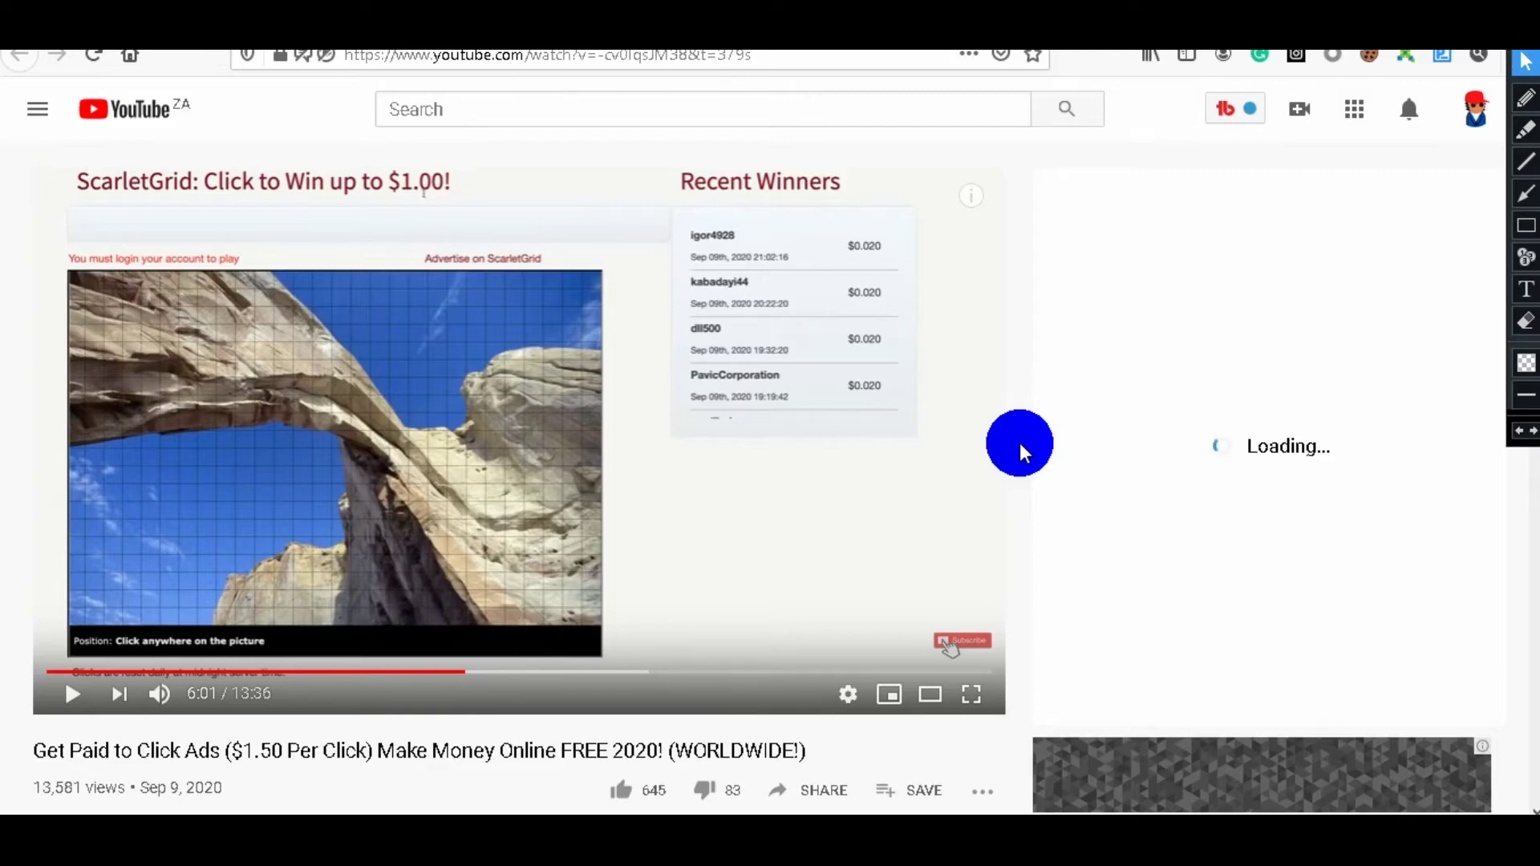
scroll(1019, 452, down, 2)
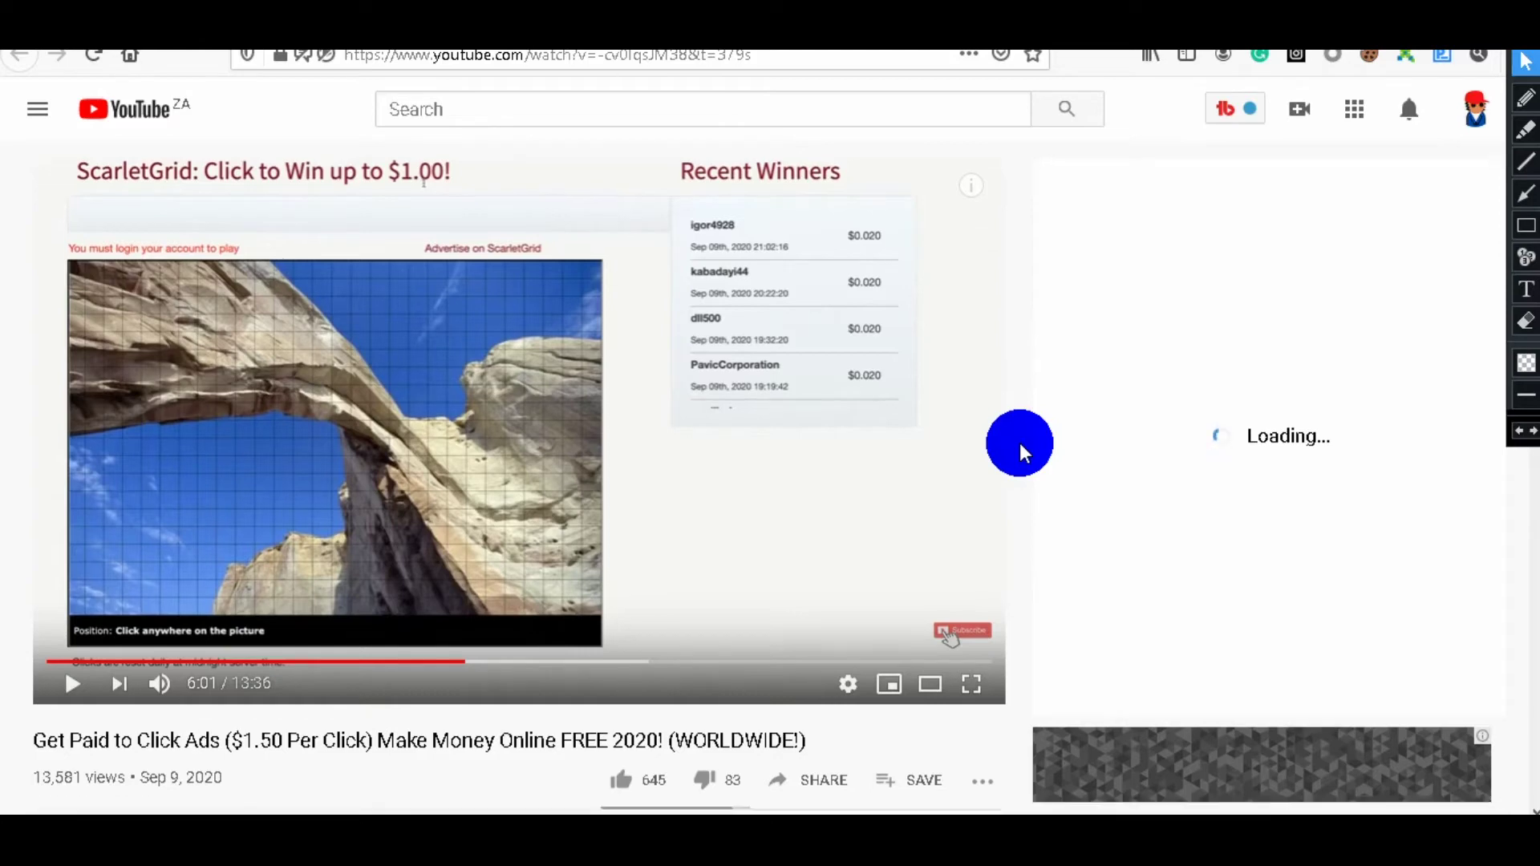
scroll(977, 489, down, 2)
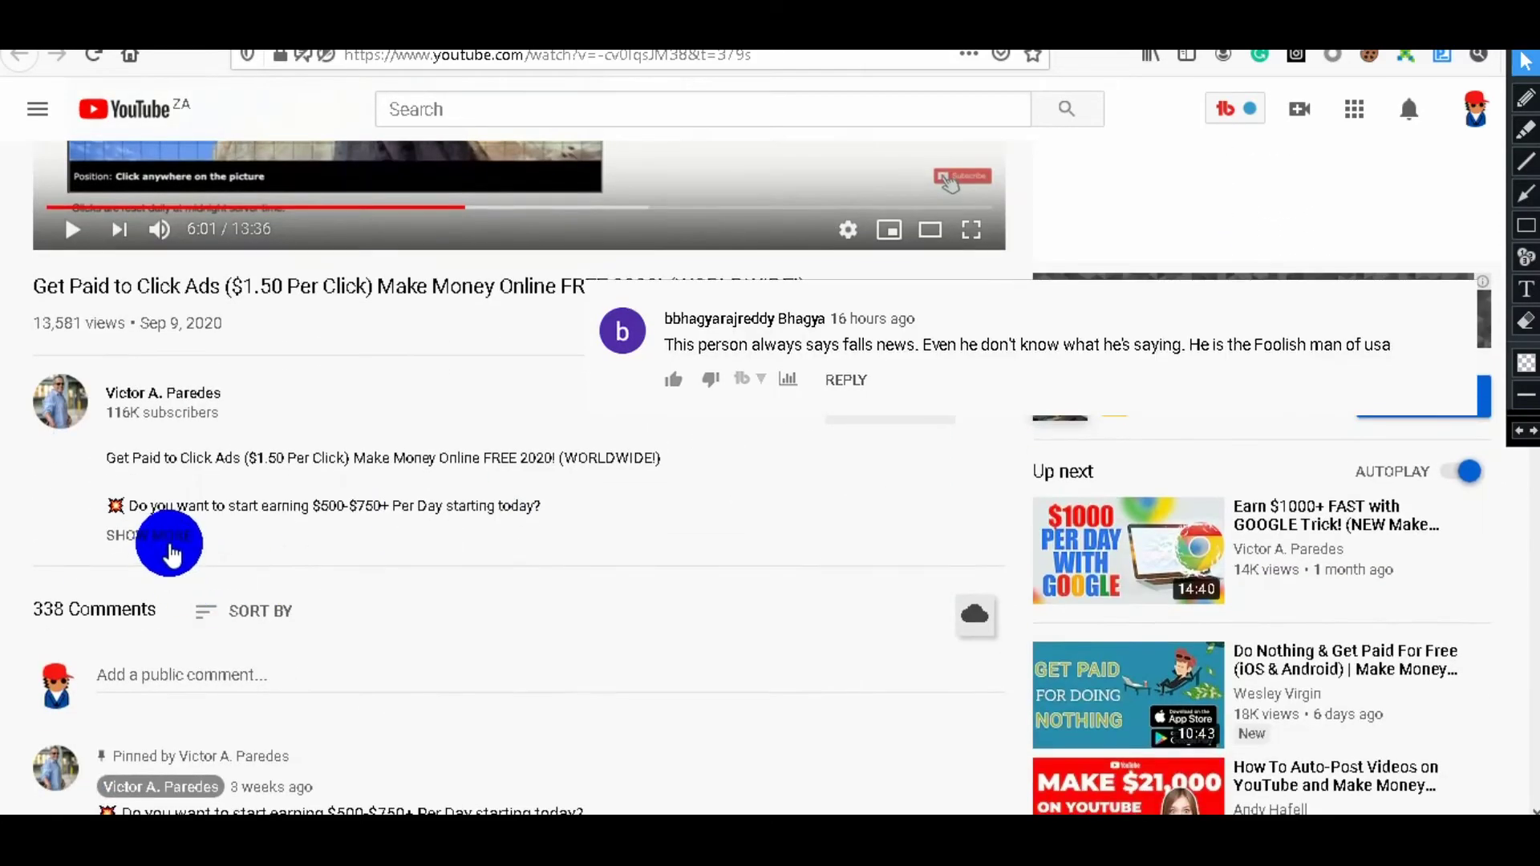
click(170, 550)
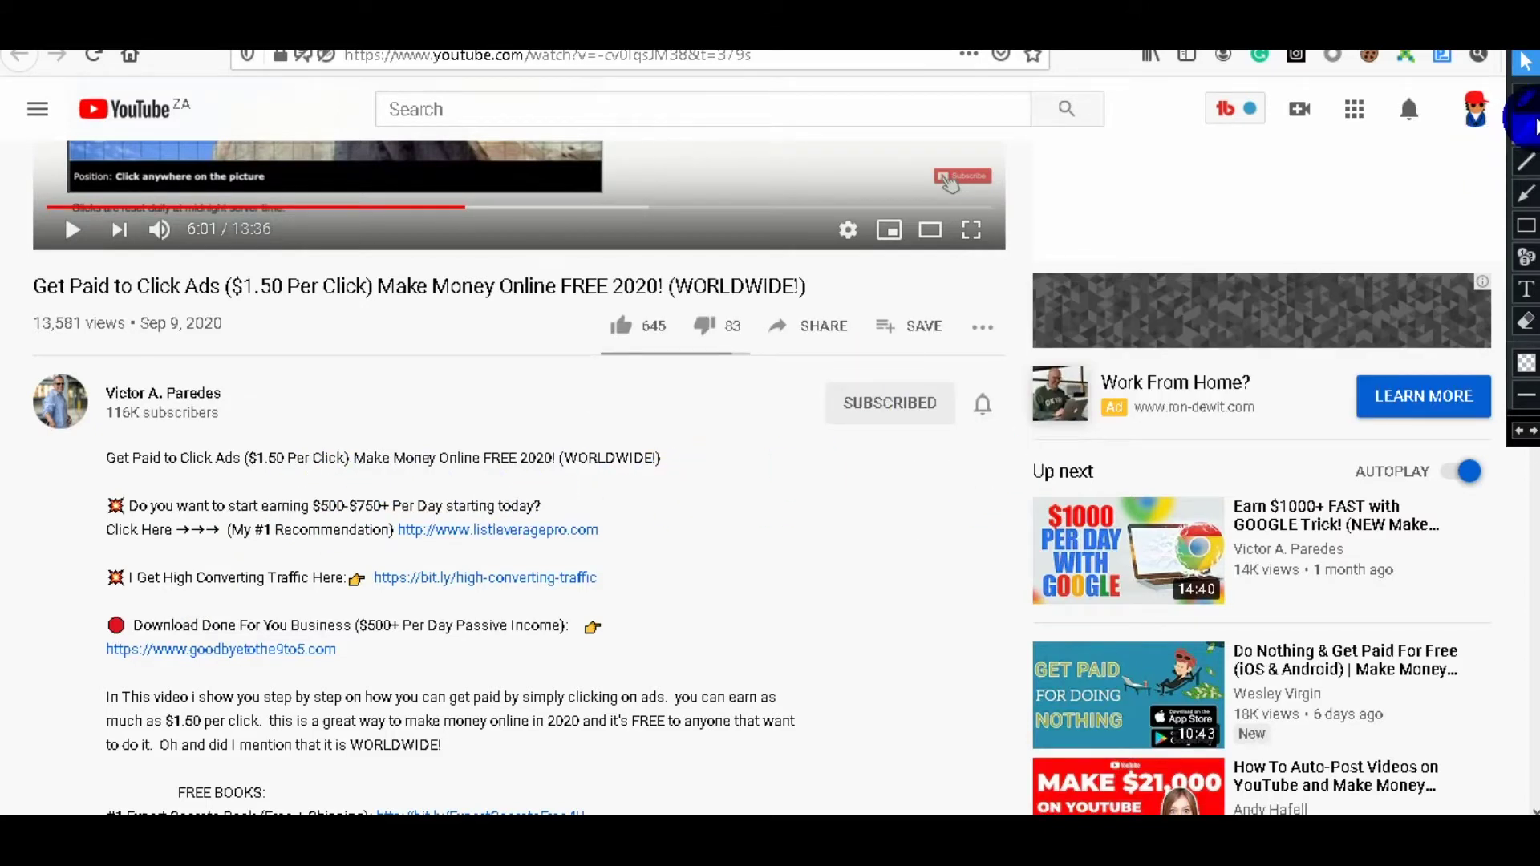
click(1525, 96)
mouse_move(749, 460)
mouse_down()
mouse_move(629, 492)
mouse_move(598, 521)
mouse_up()
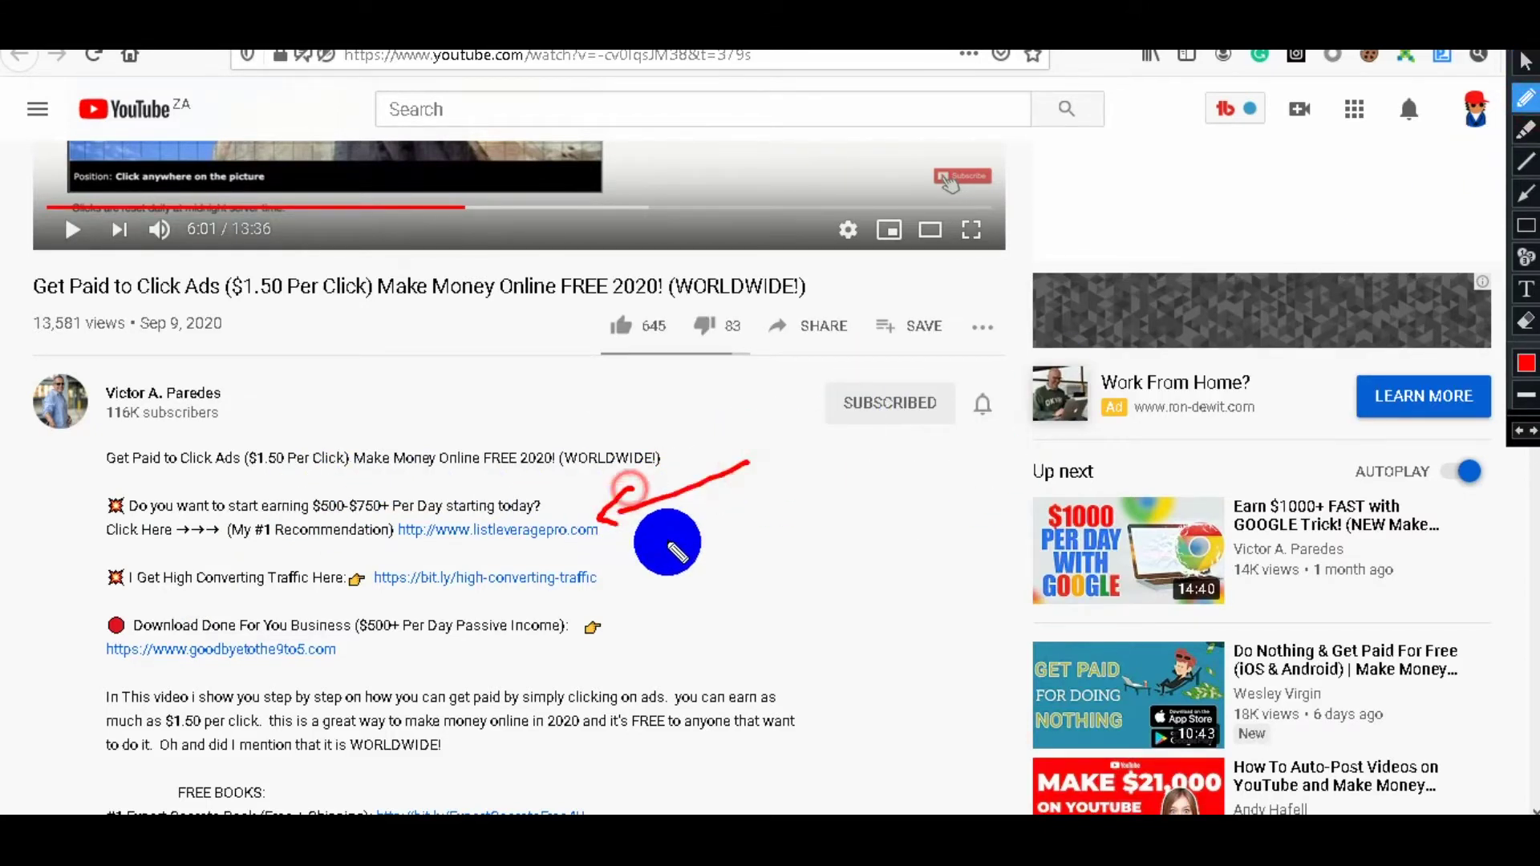
click(1526, 322)
drag(541, 439, 769, 563)
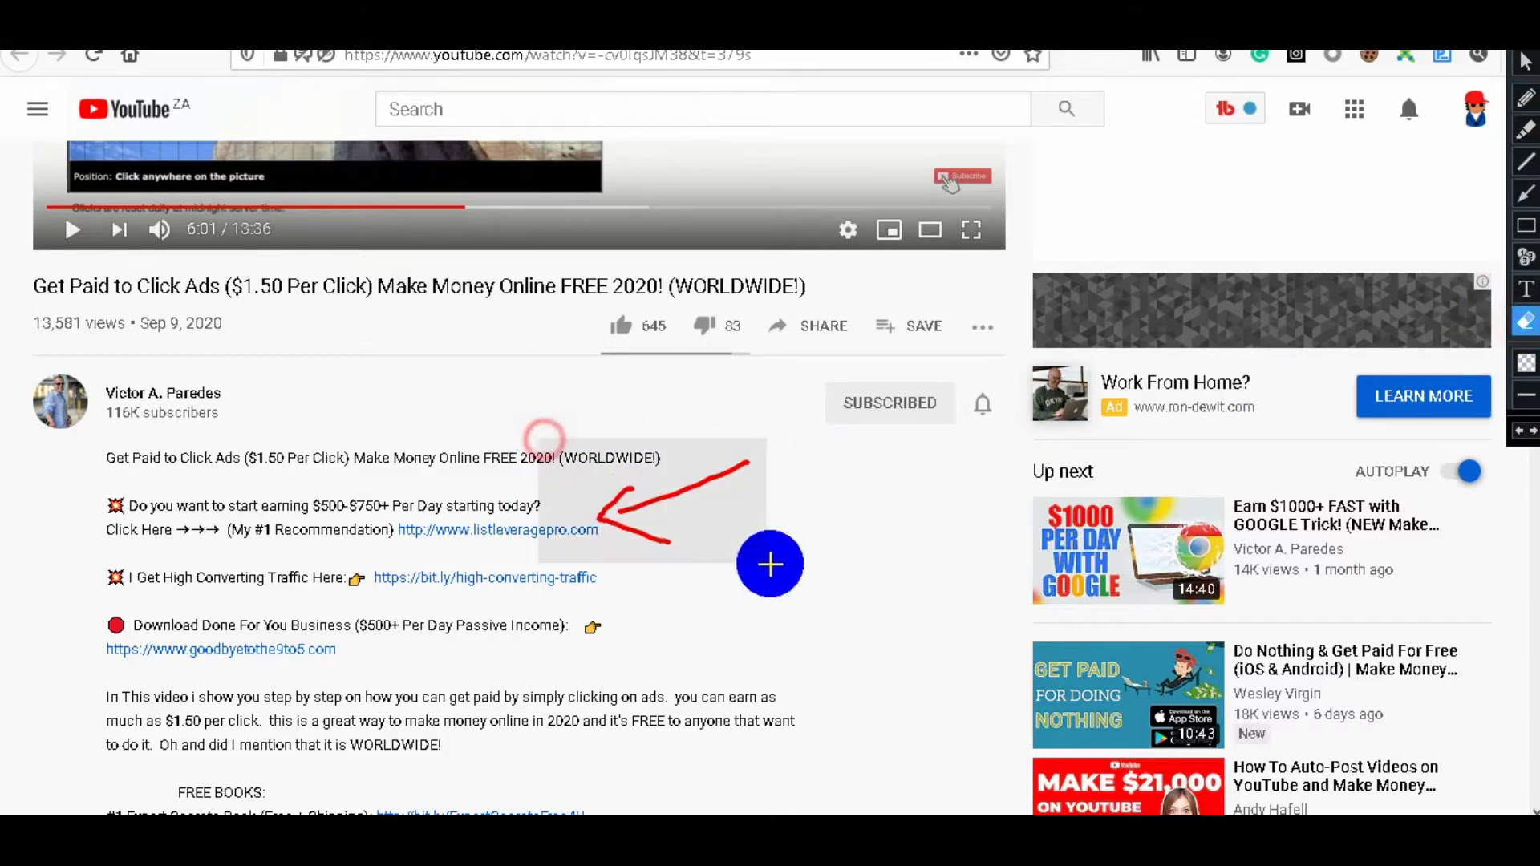
click(1520, 67)
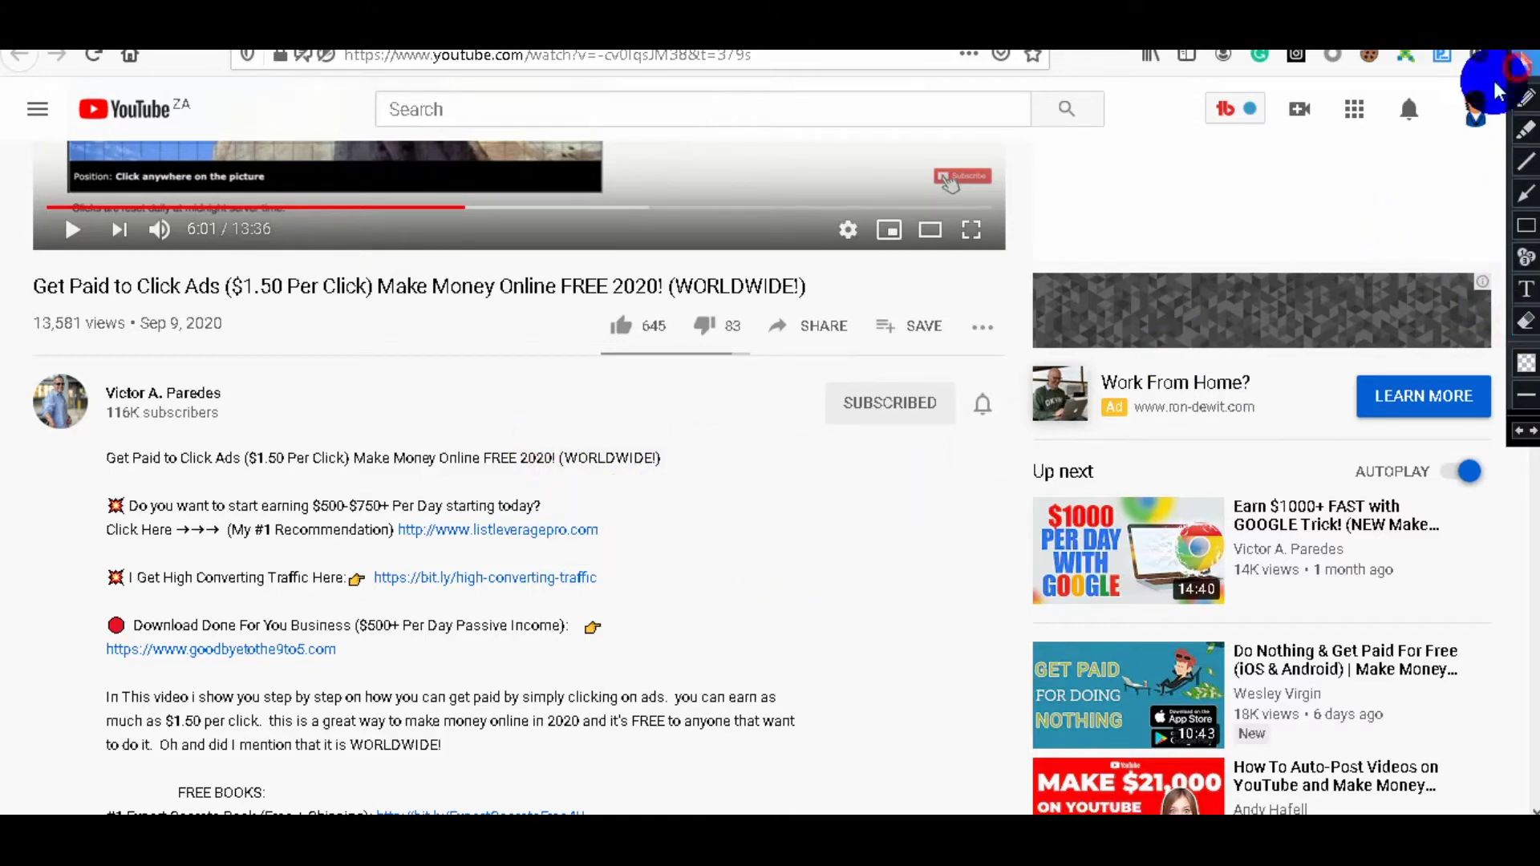
scroll(1021, 290, up, 4)
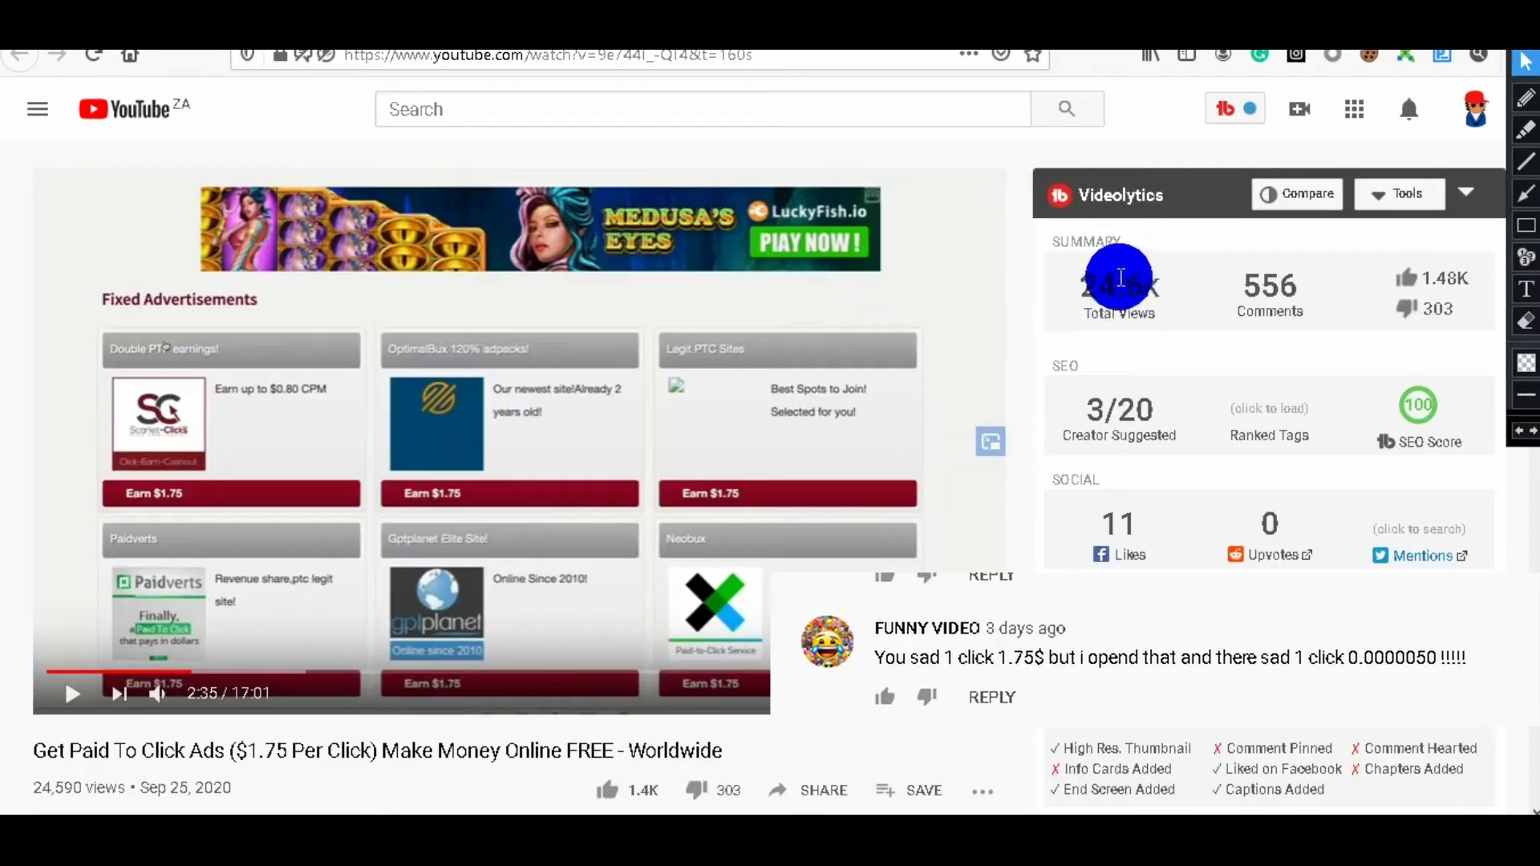
click(1526, 98)
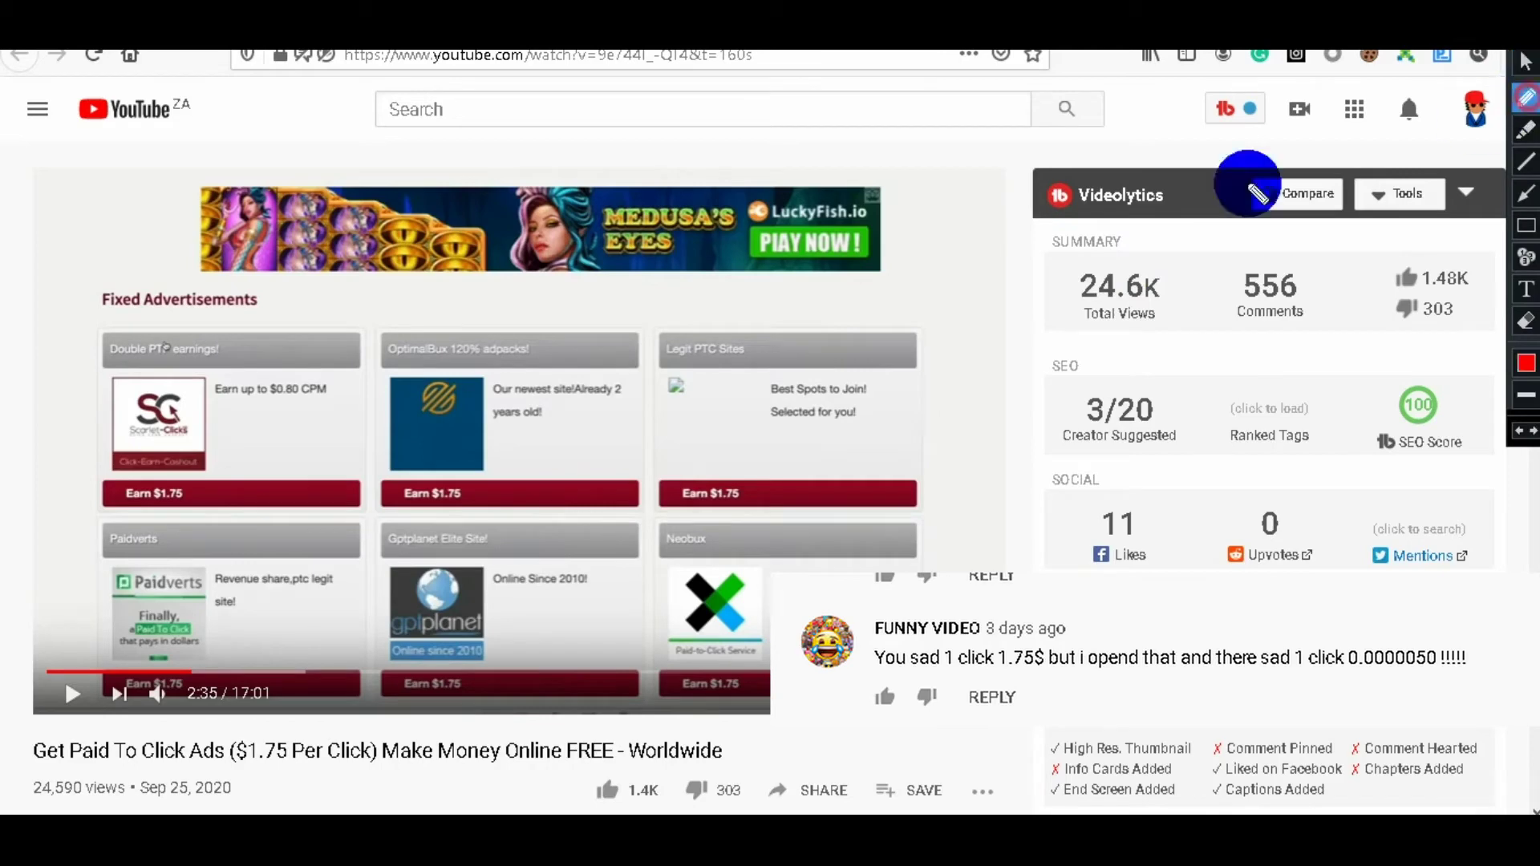
drag(832, 430, 806, 433)
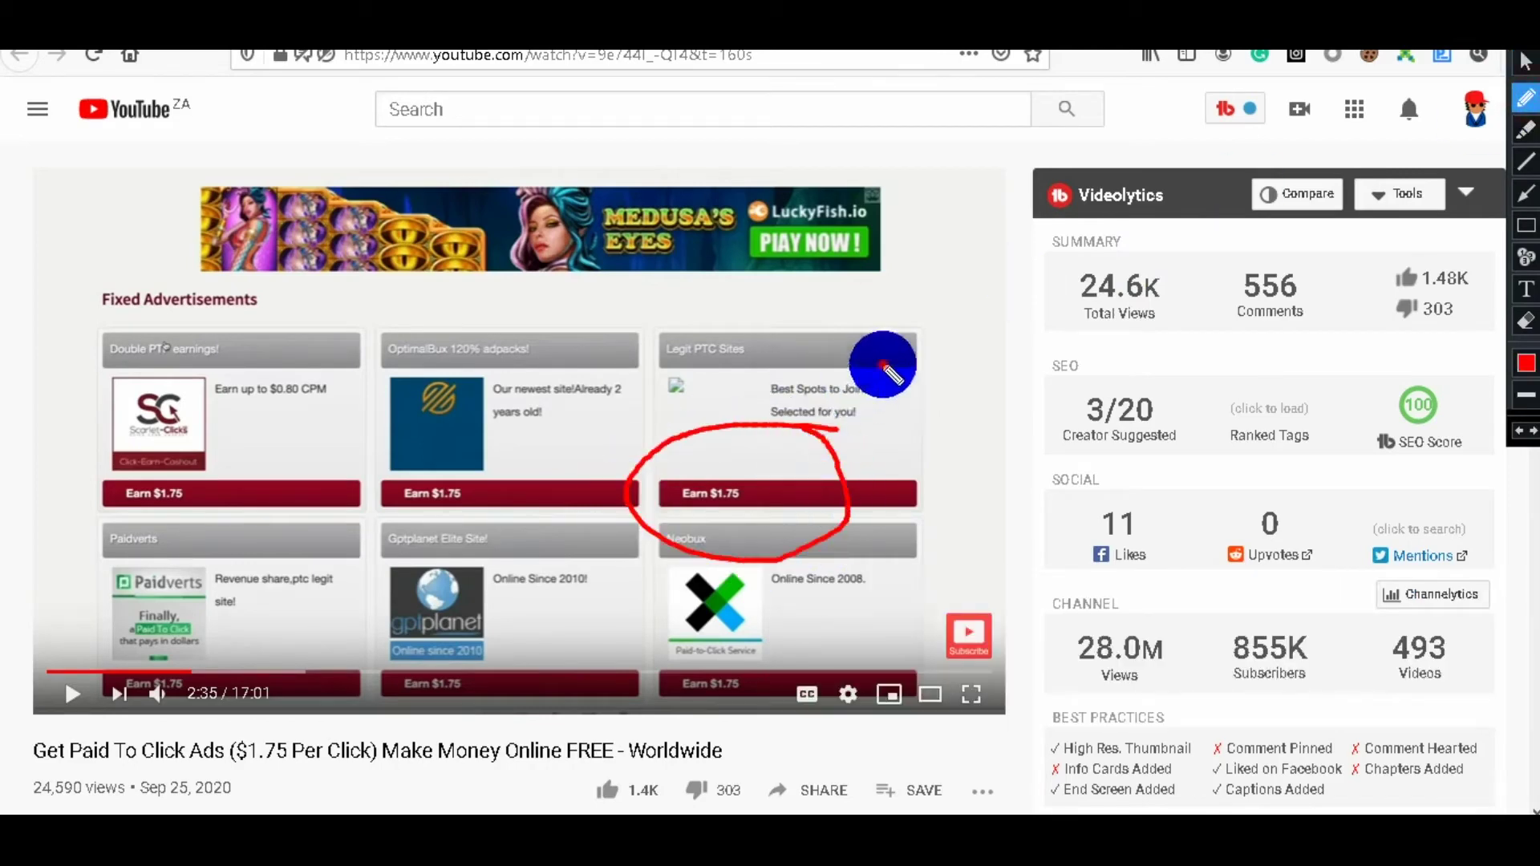
mouse_move(880, 362)
mouse_down()
mouse_move(784, 476)
mouse_move(864, 448)
mouse_up()
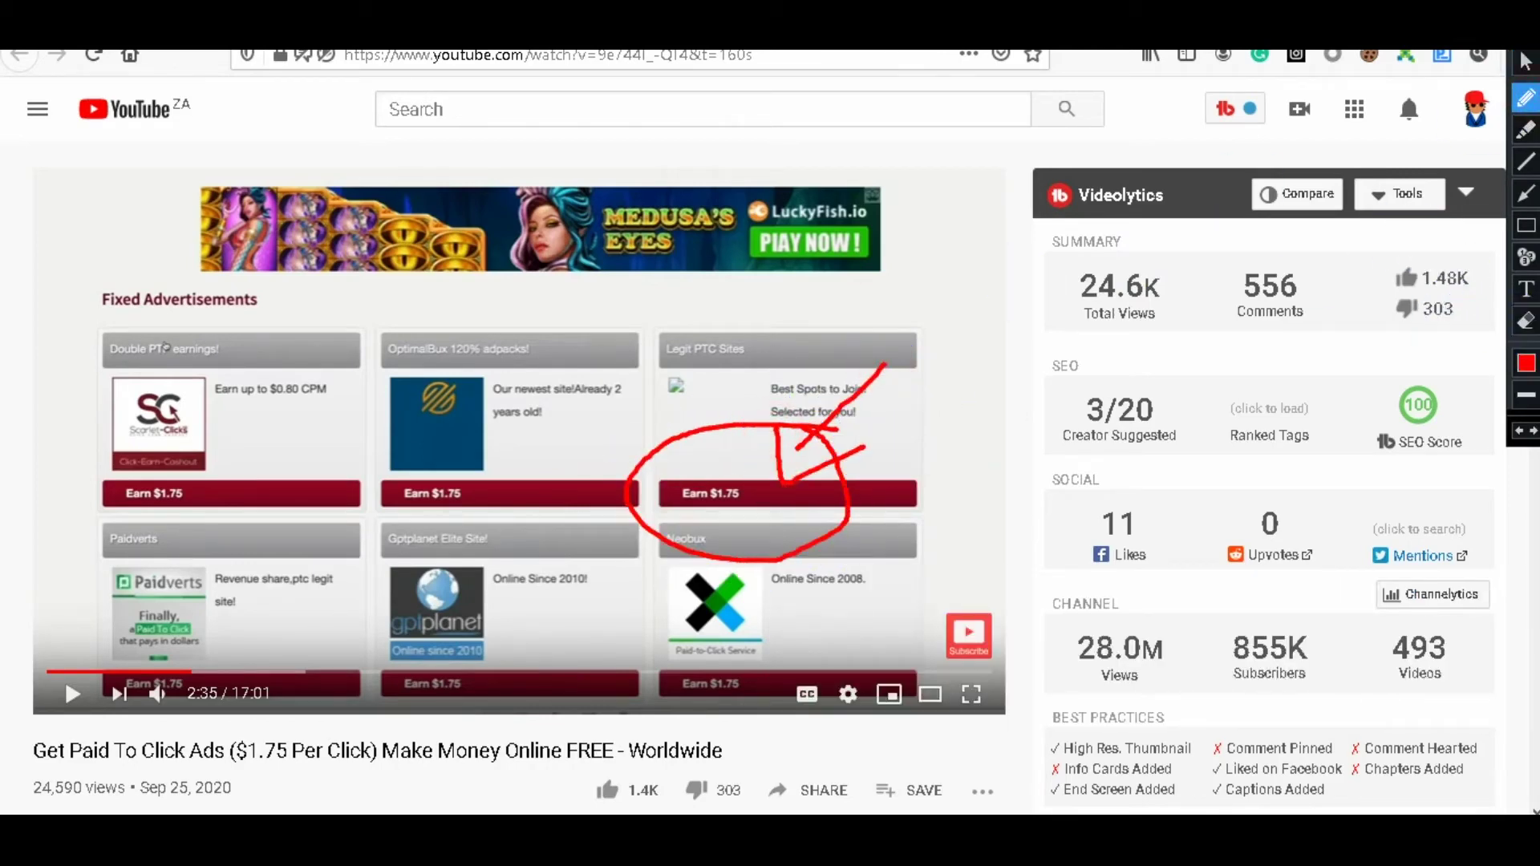
click(1527, 321)
drag(773, 481, 970, 509)
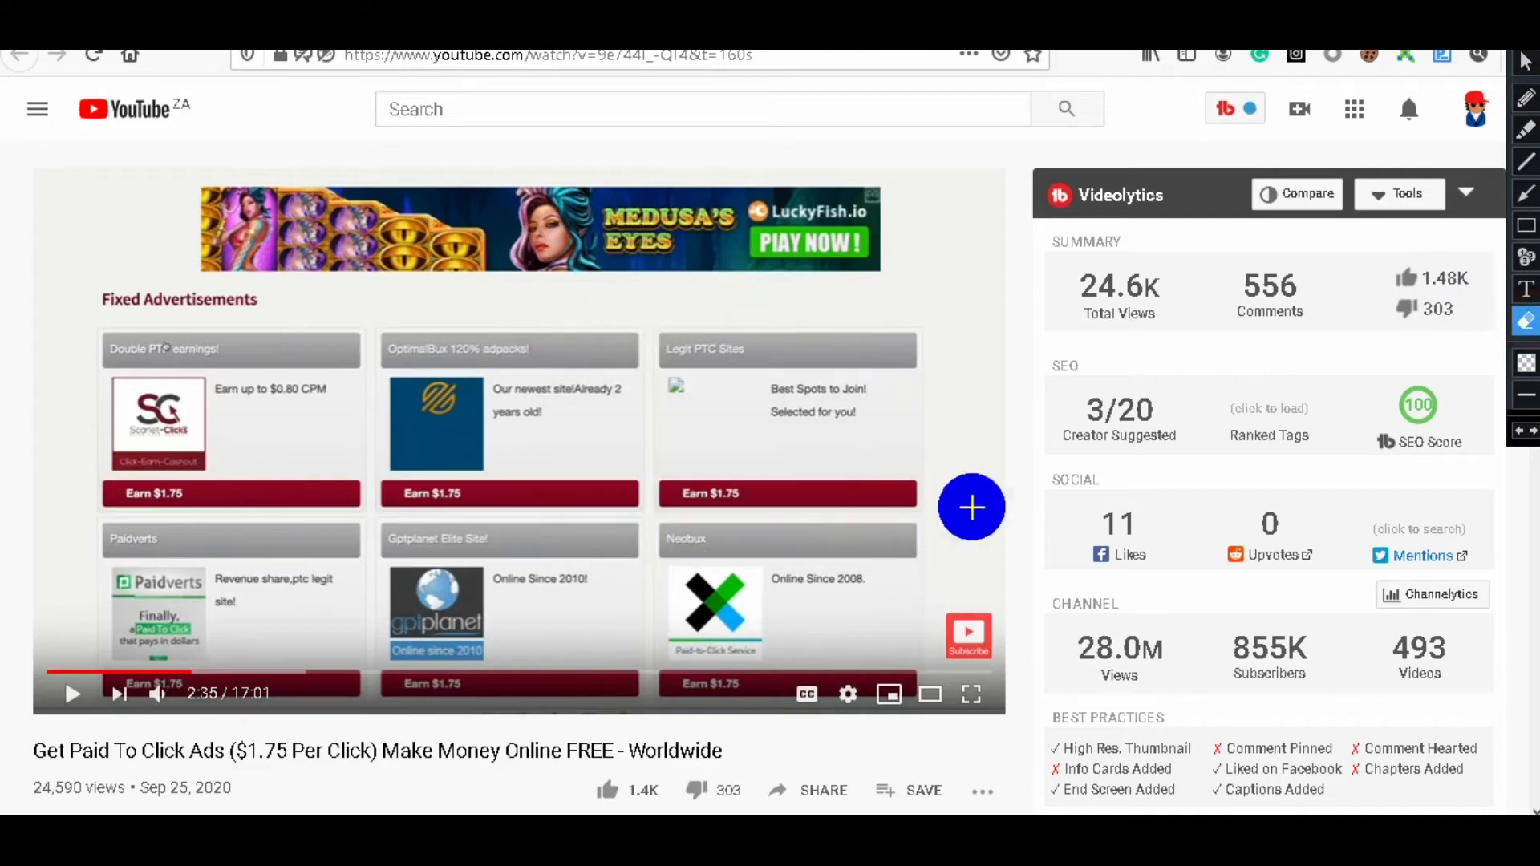
click(1525, 61)
scroll(994, 446, down, 3)
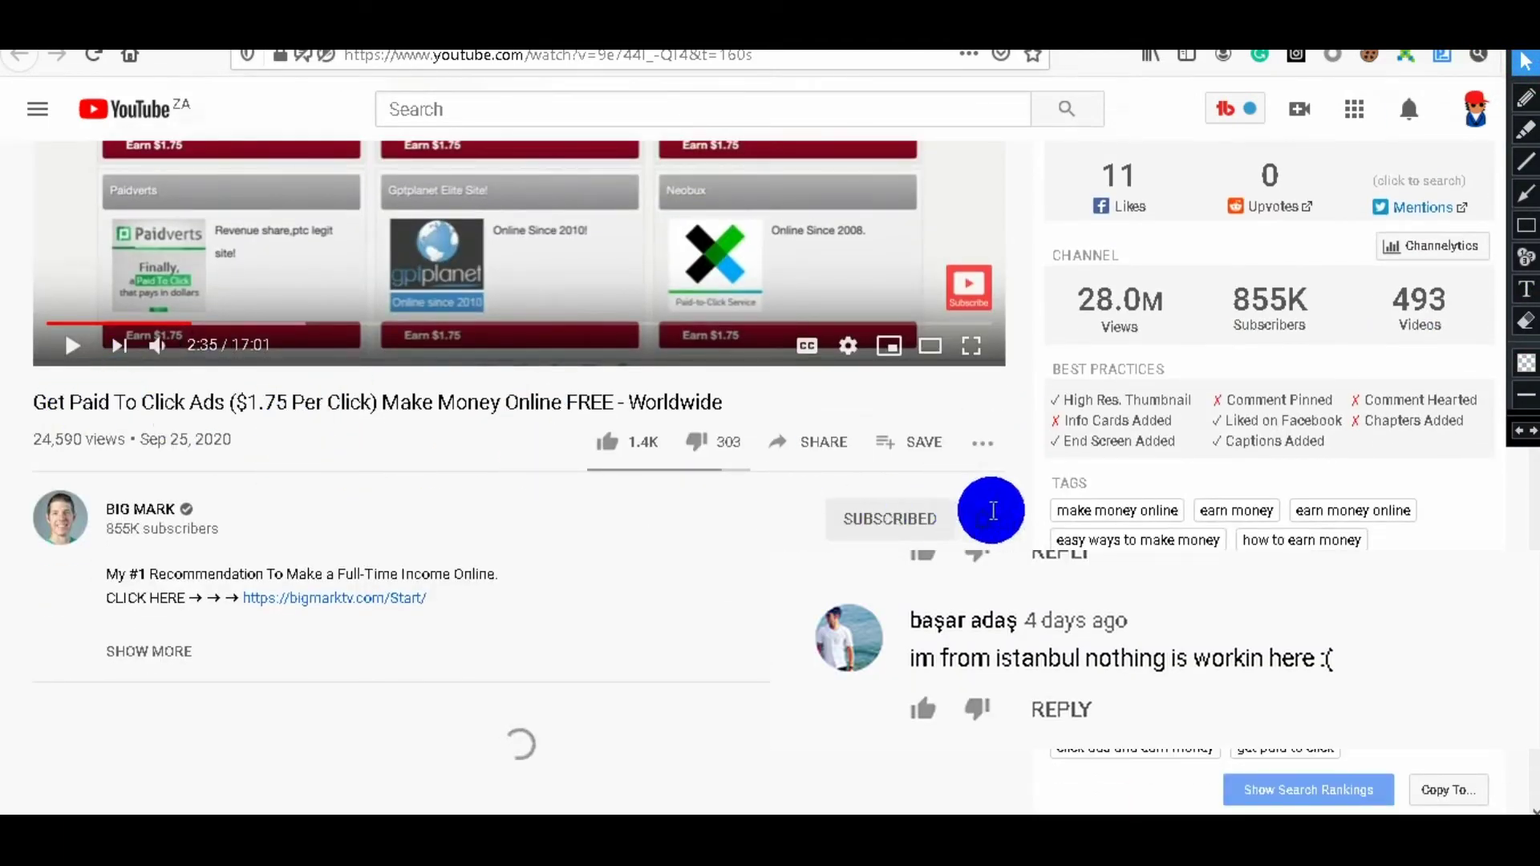
scroll(1024, 518, up, 2)
scroll(1031, 518, down, 1)
scroll(1012, 518, up, 2)
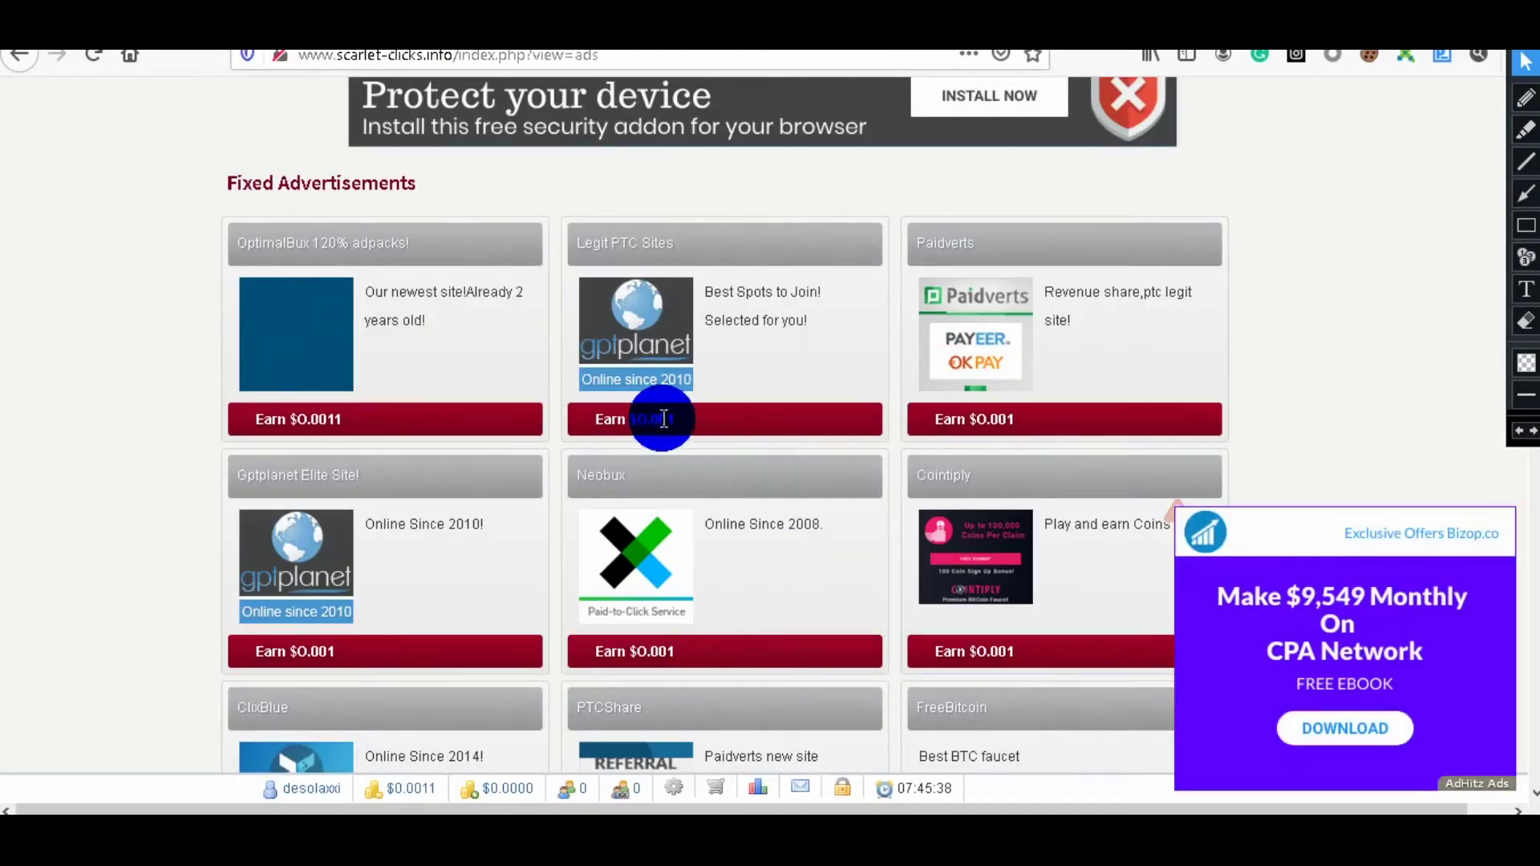
Reload the ScarletClicks View Ads page to show the $0.001 fixed ad payouts
click(101, 58)
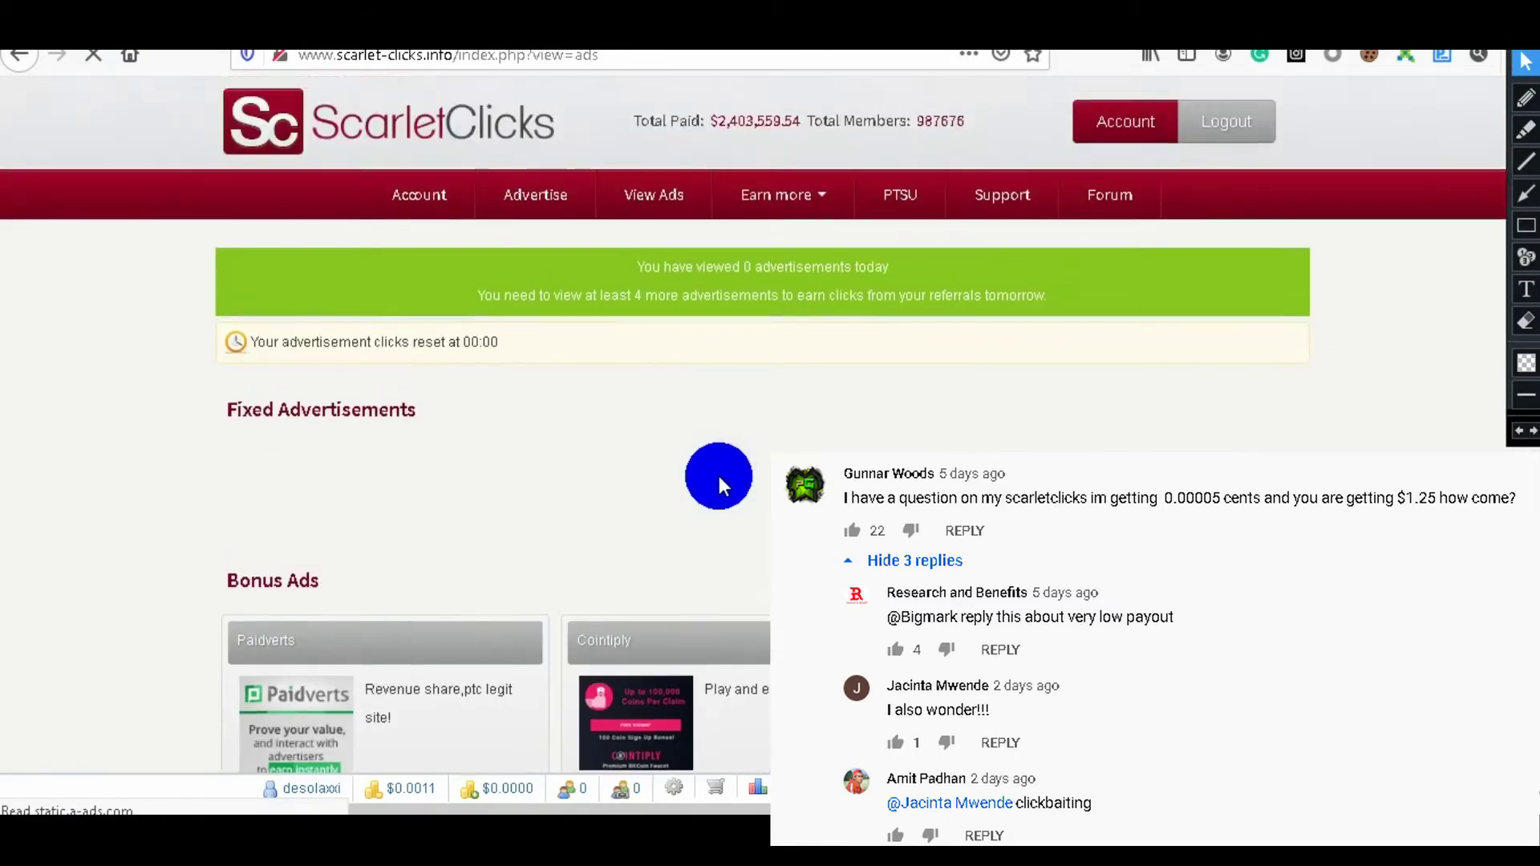
scroll(718, 475, down, 2)
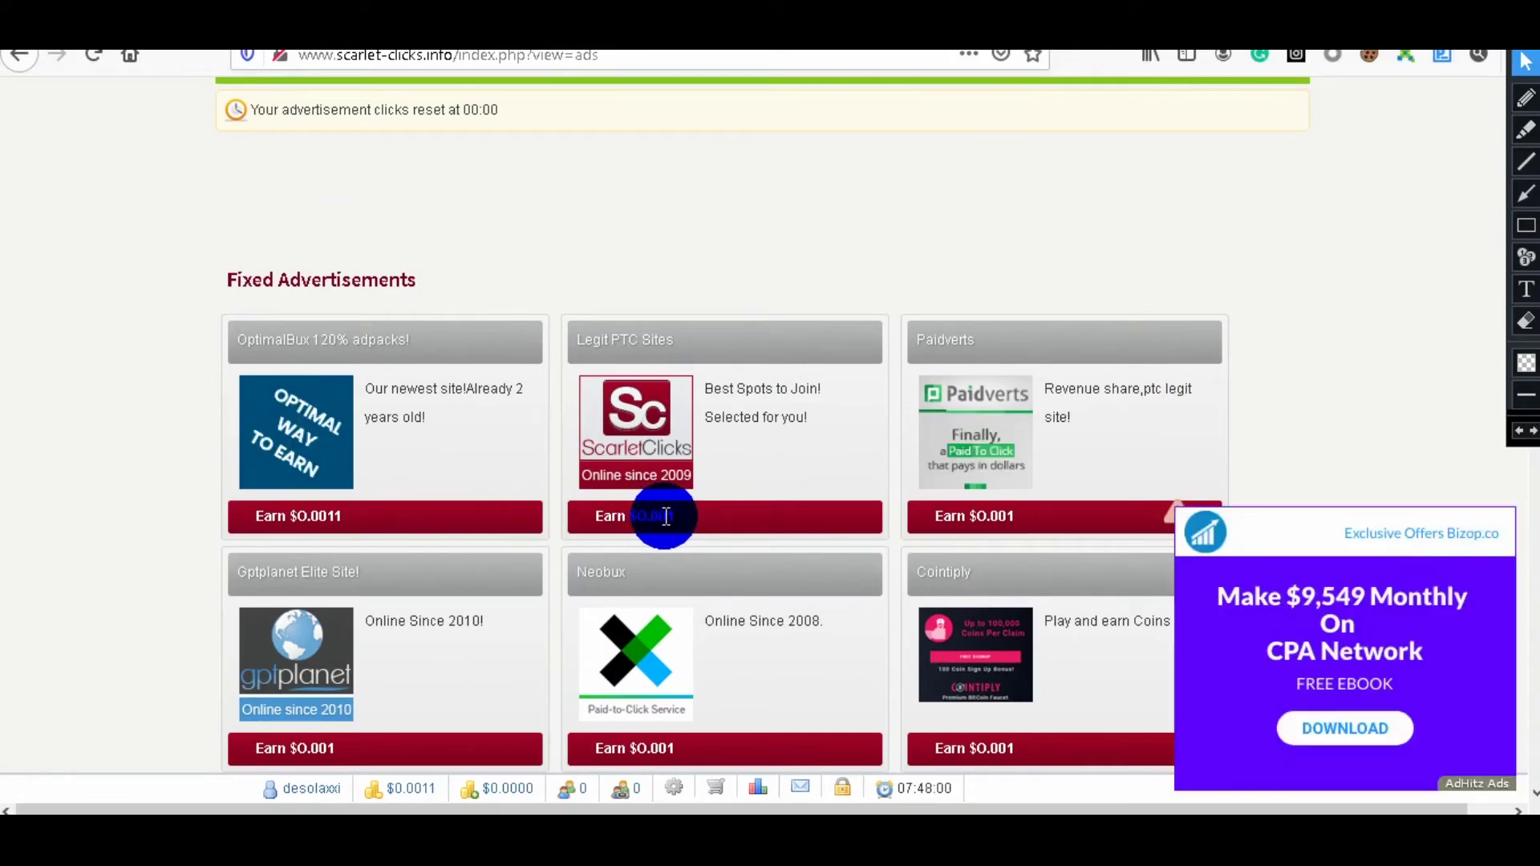
right_click(666, 518)
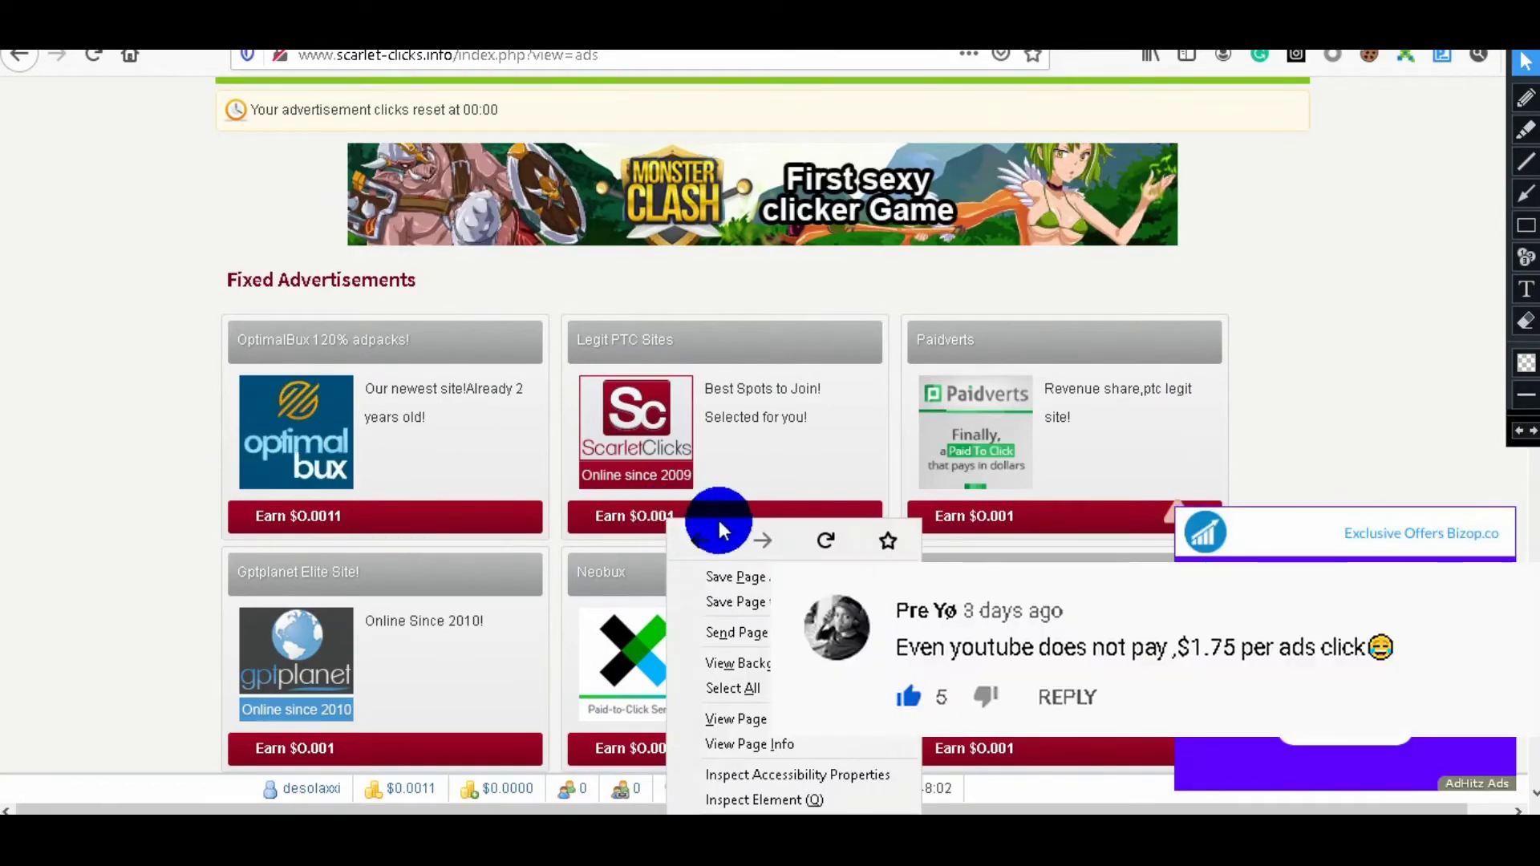
key(Escape)
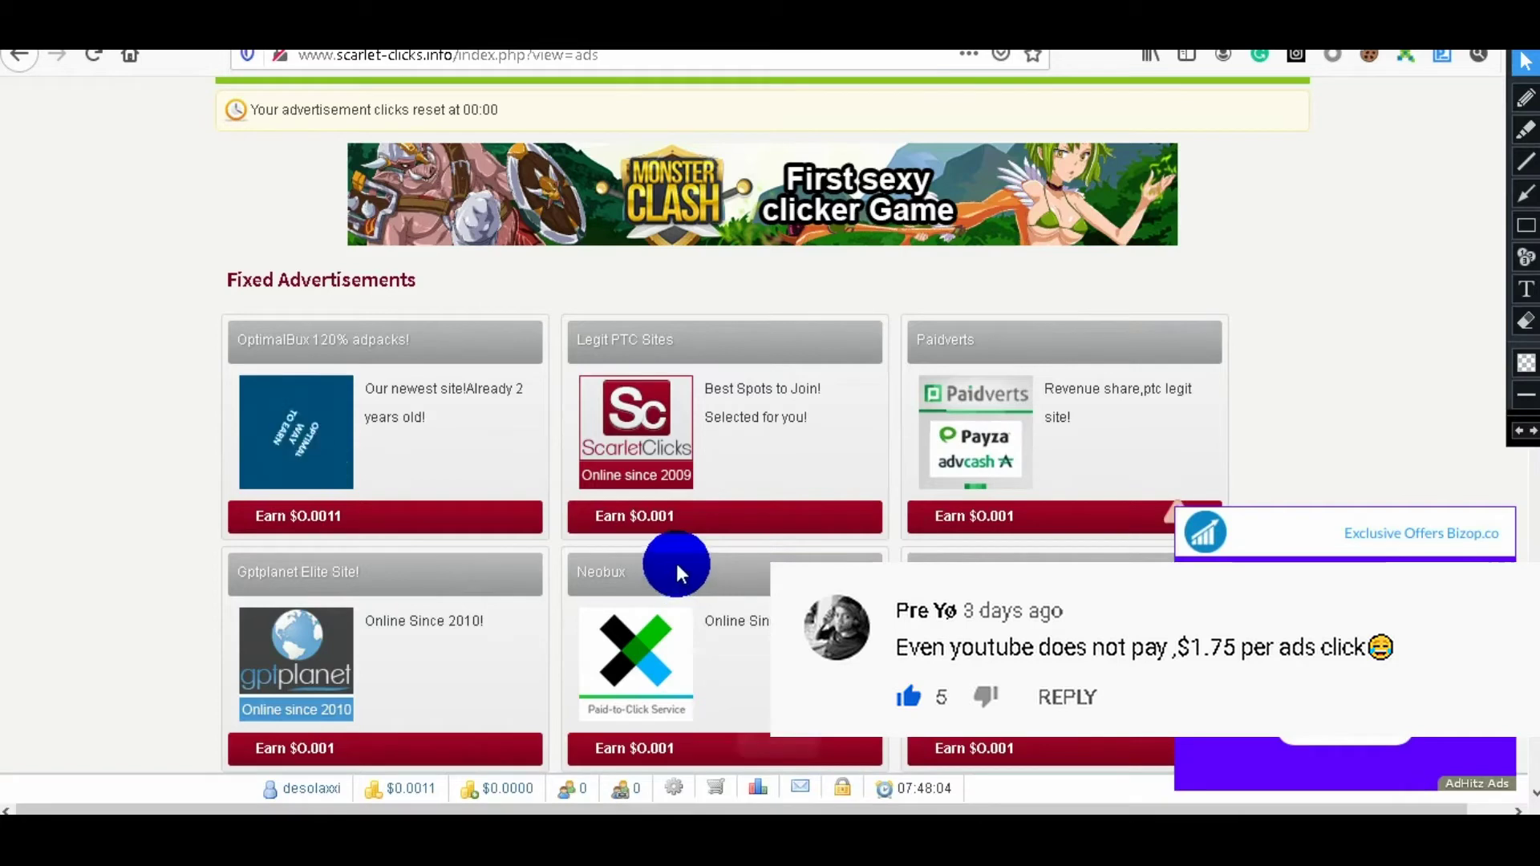
Start a Firefox screenshot and select a small region on the fixed ad card
key(ctrl+shift+s)
right_click(632, 517)
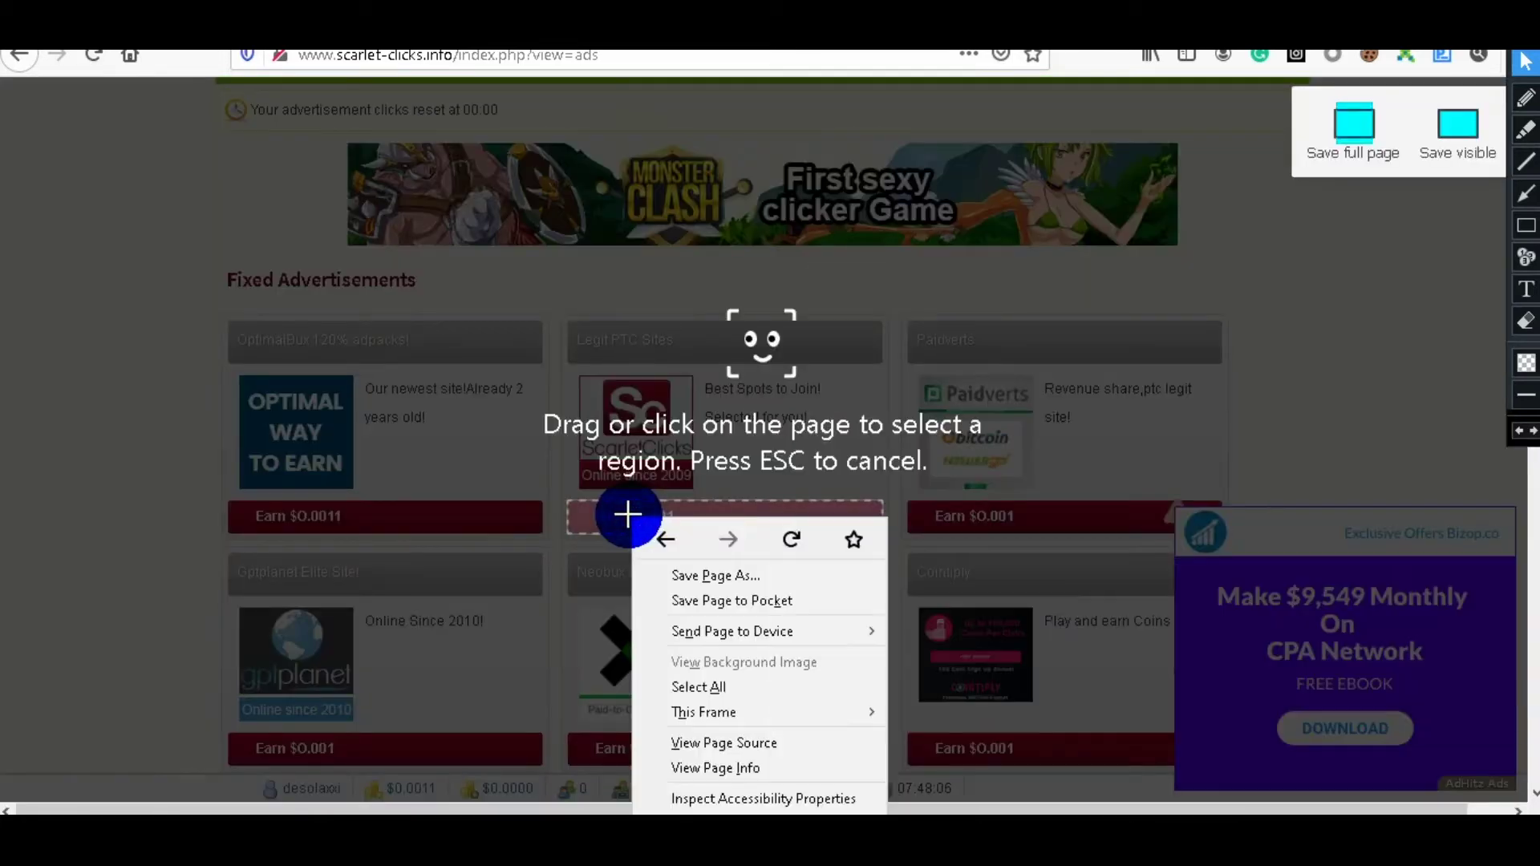
click(953, 341)
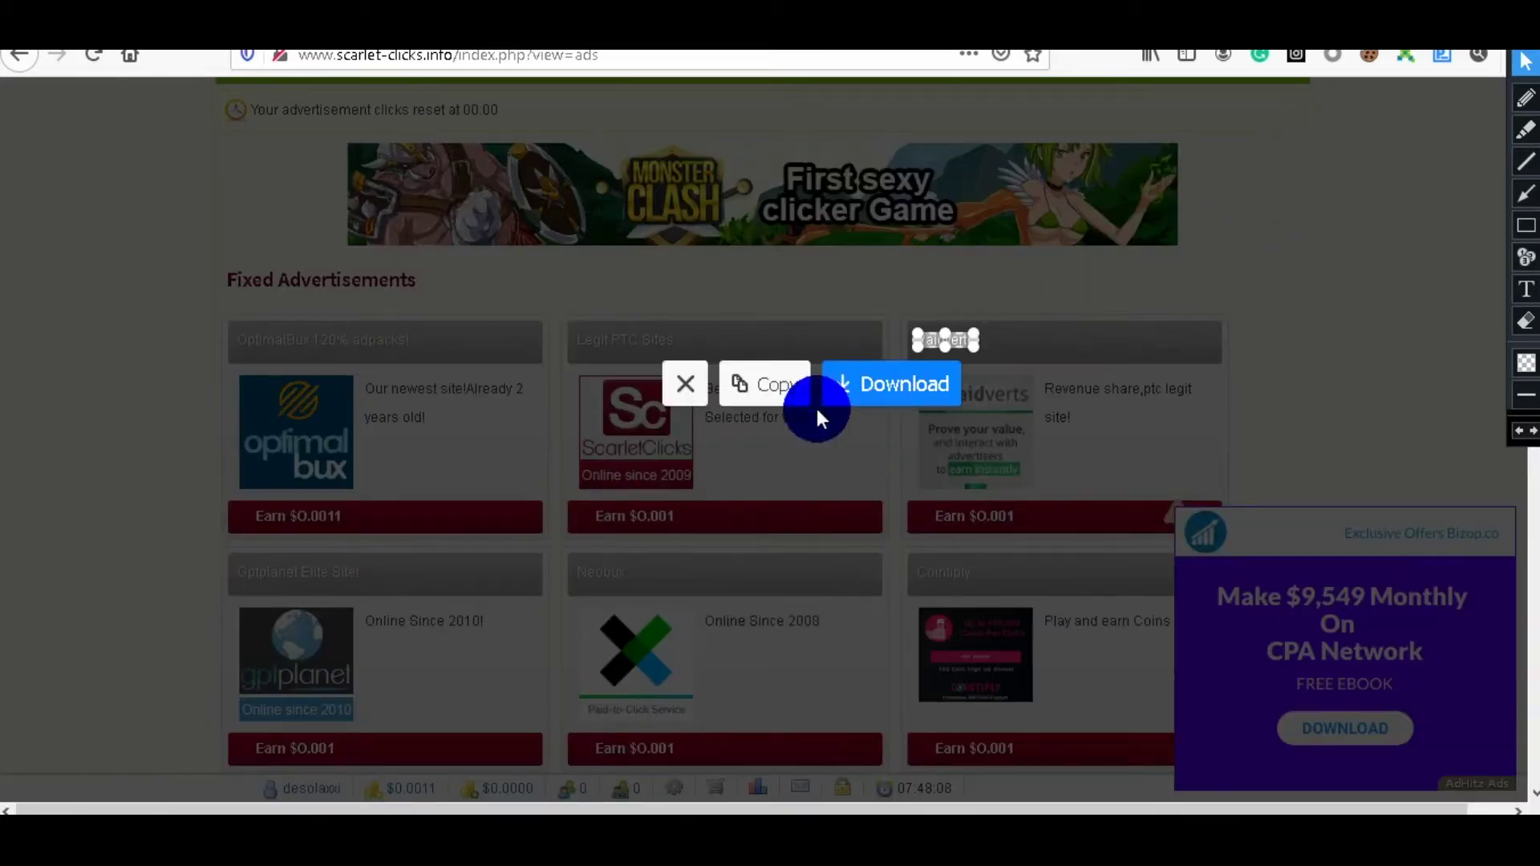
Cancel the screenshot and inspect the Legit PTC Sites ad's payout element
click(685, 384)
right_click(662, 518)
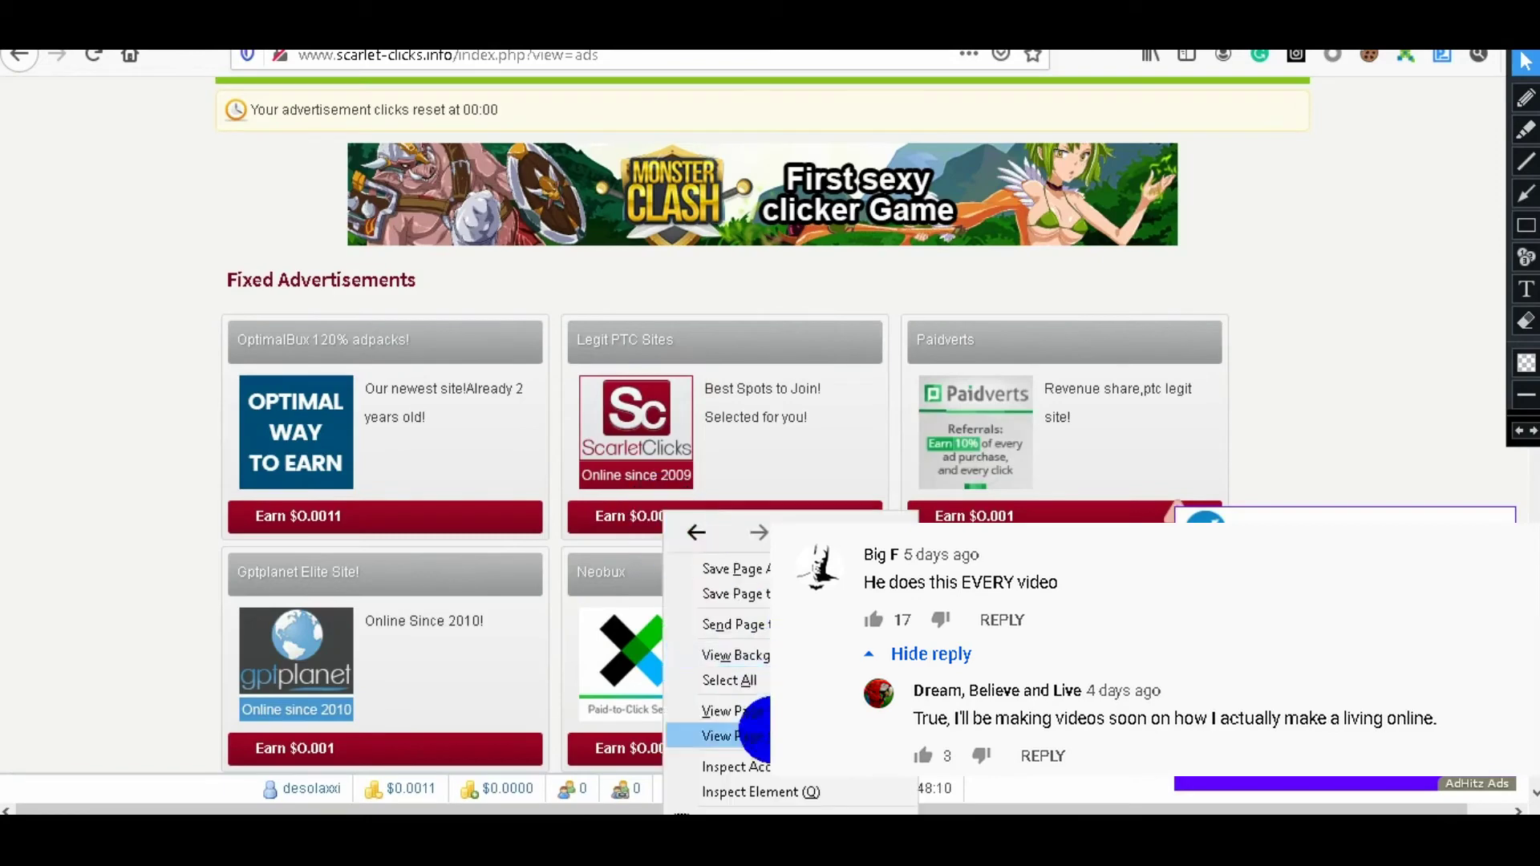
key(Escape)
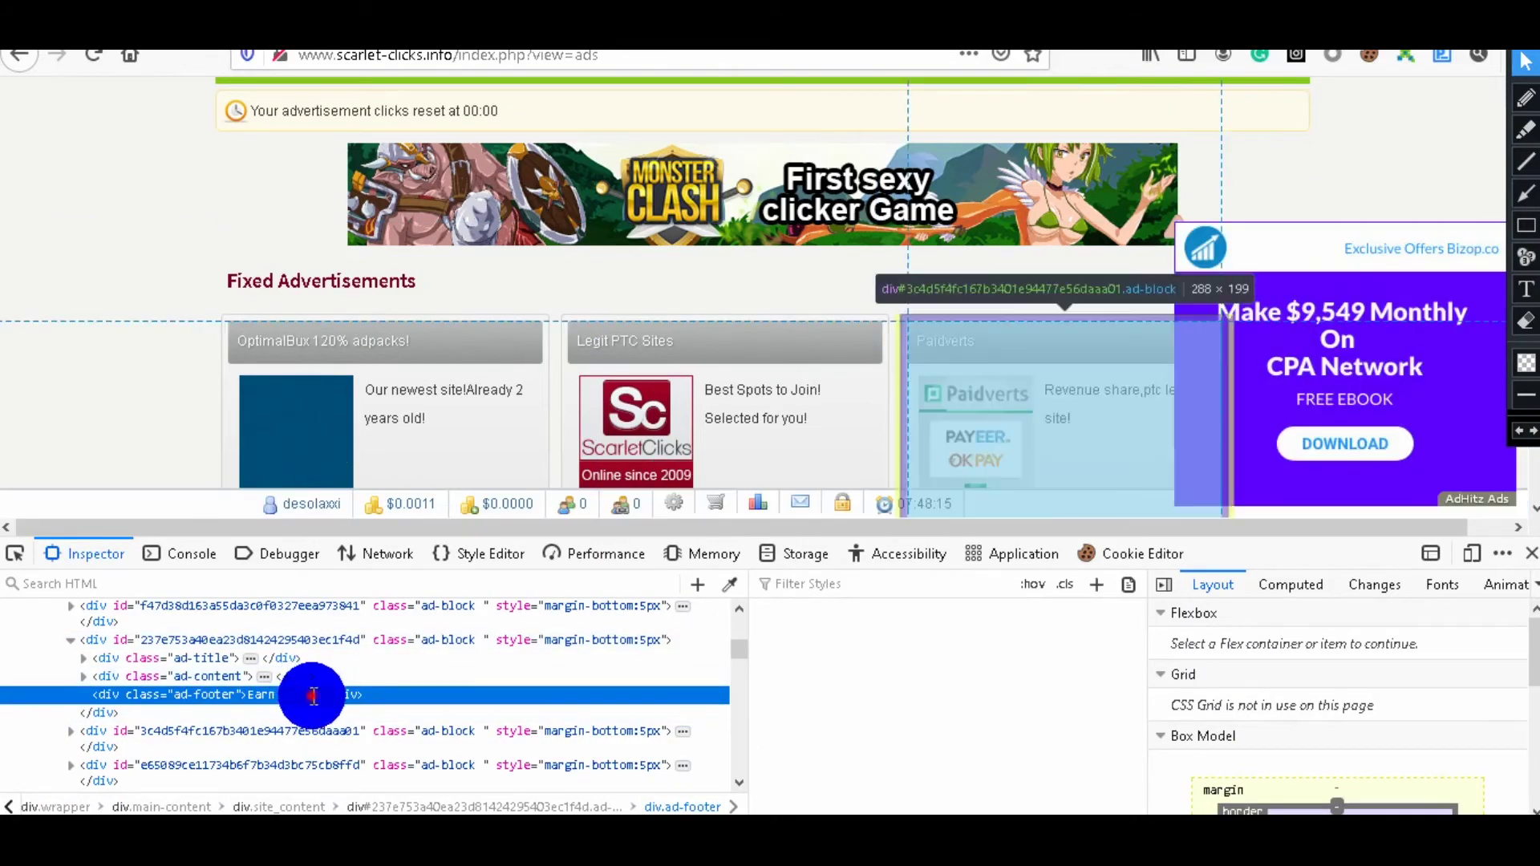
Change the ad footer to read 'Earn $55.99' and close the developer panel
double_click(322, 696)
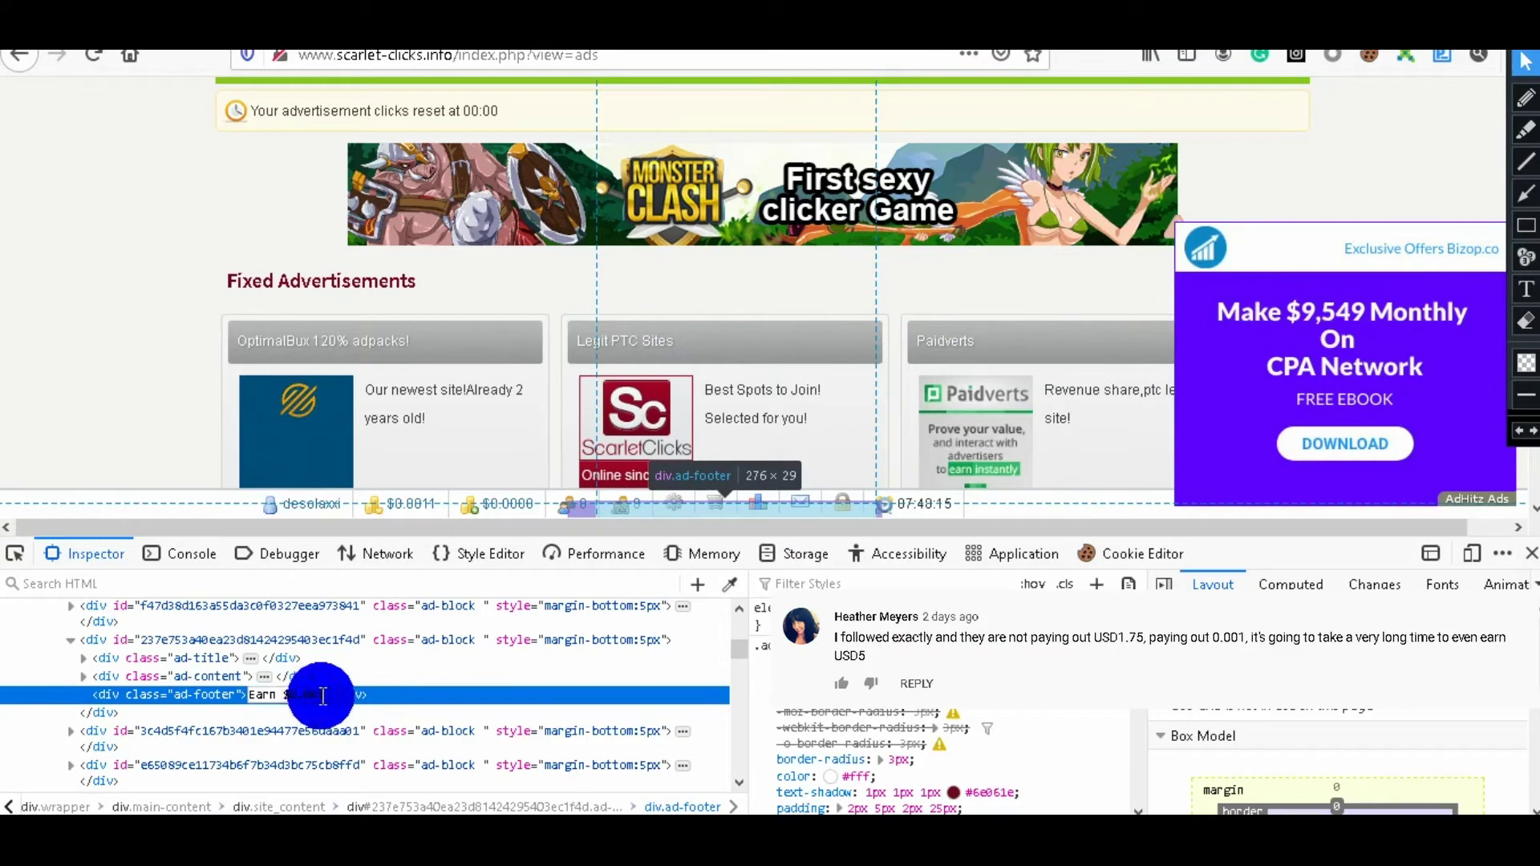
key(BackSpace)
key(BackSpace)
key(BackSpace)
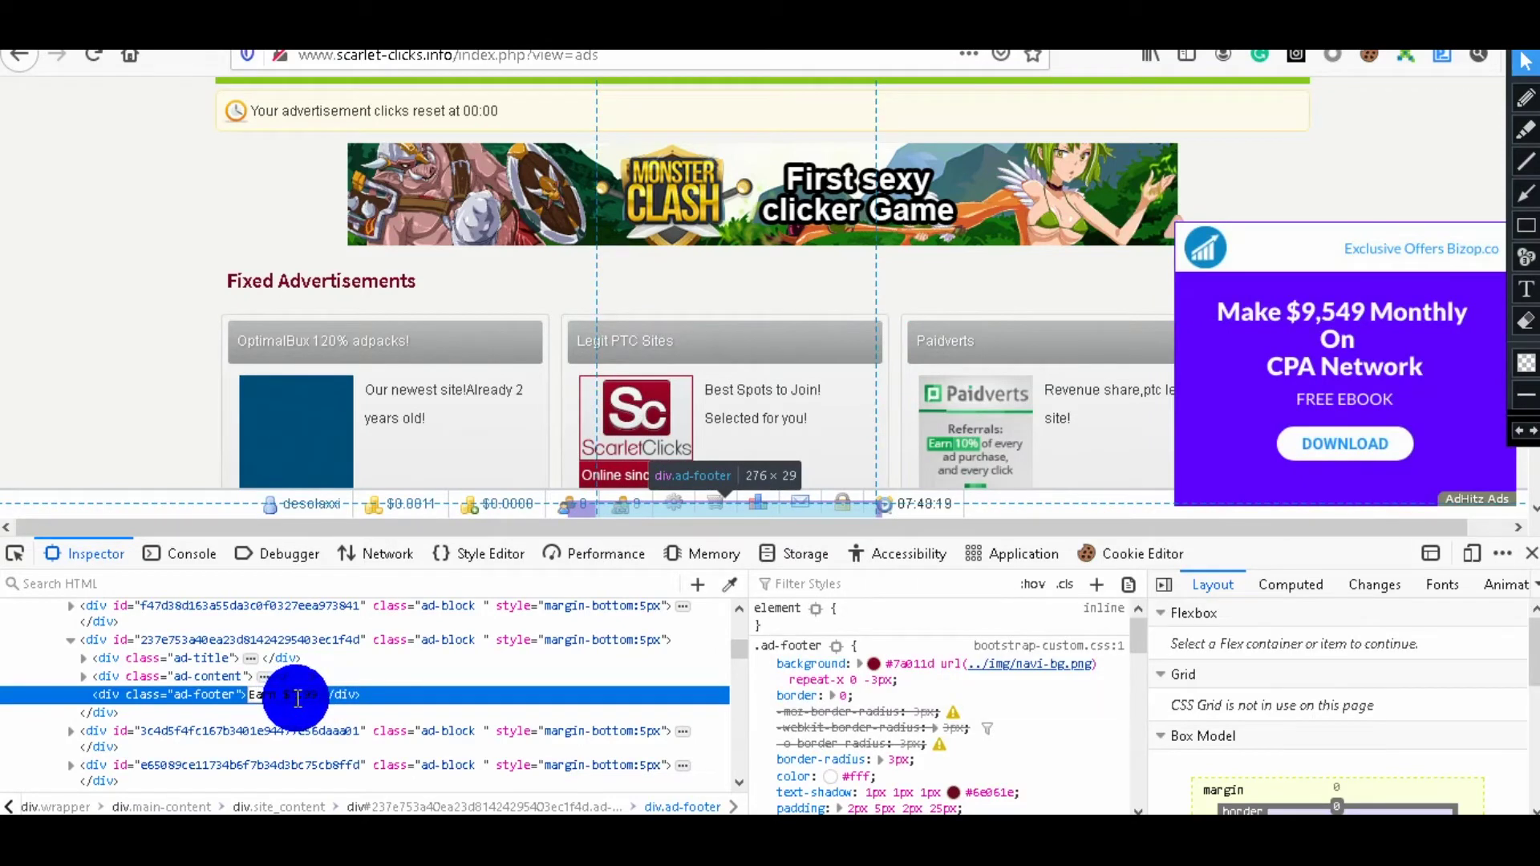
click(705, 638)
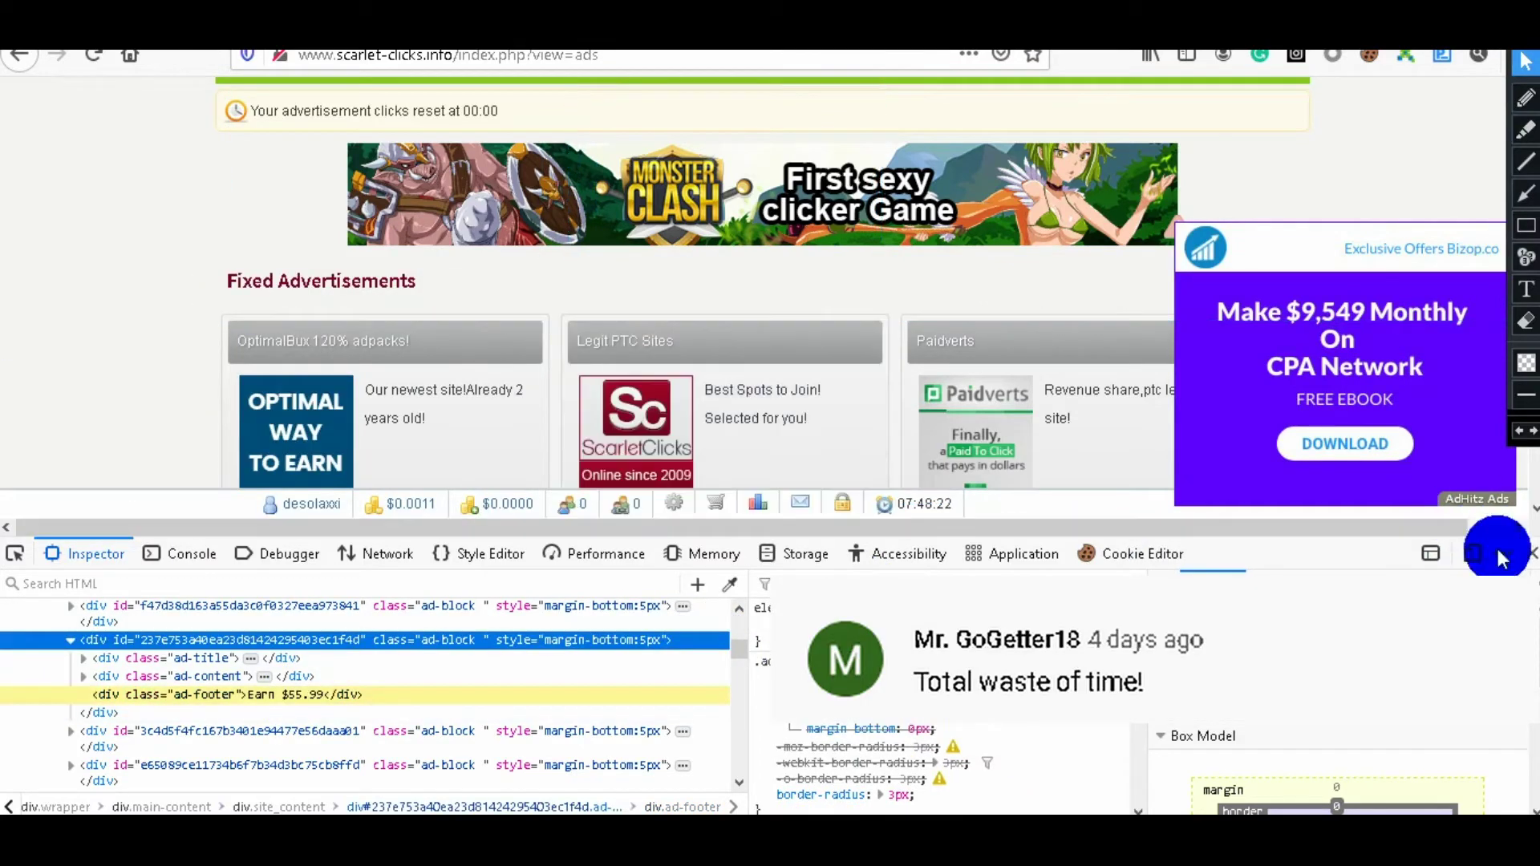
click(1532, 555)
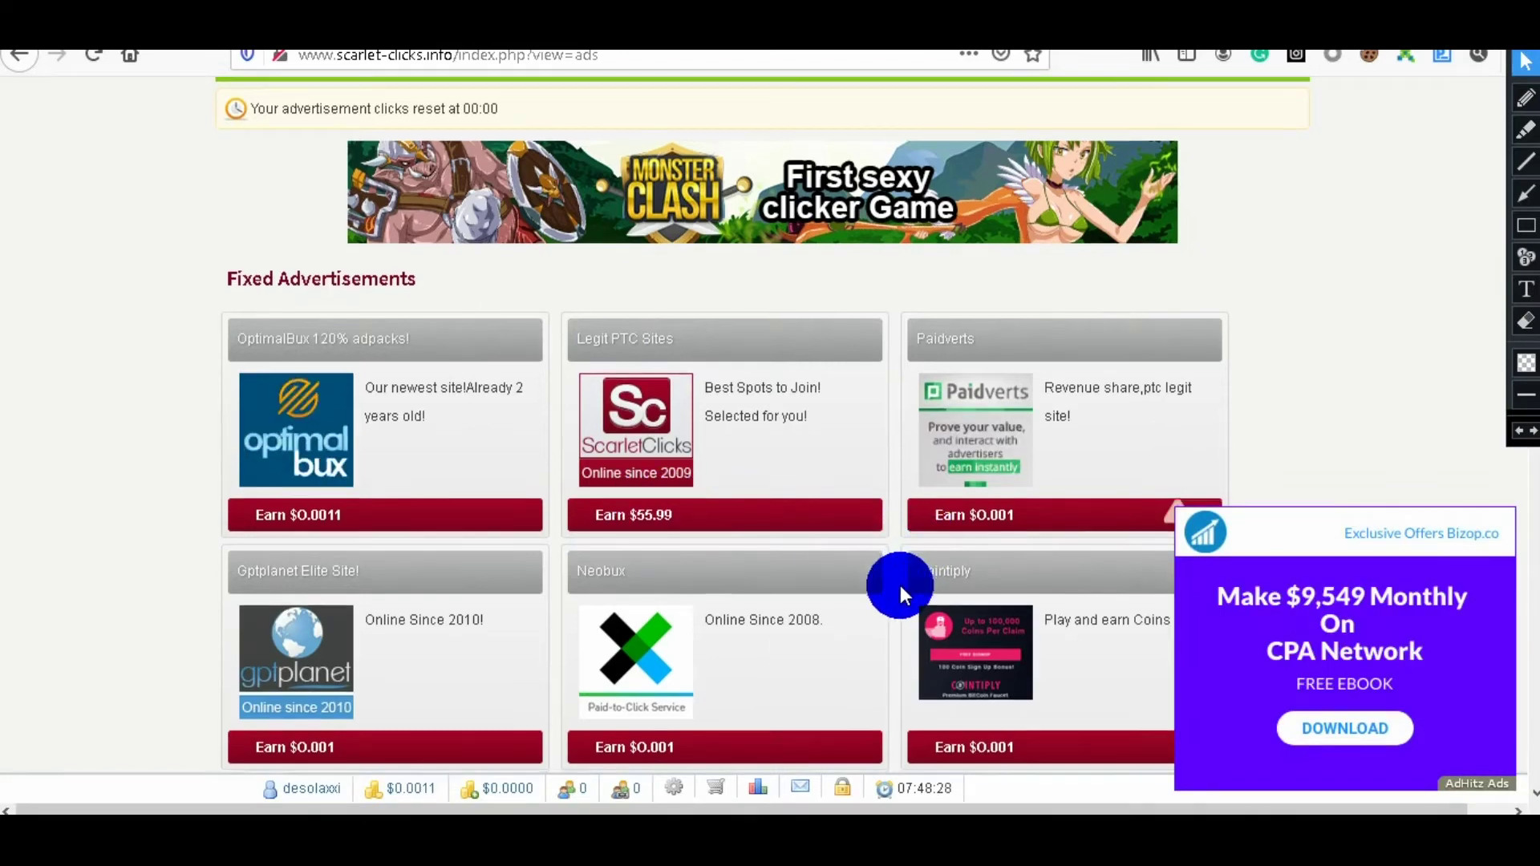
scroll(899, 581, down, 1)
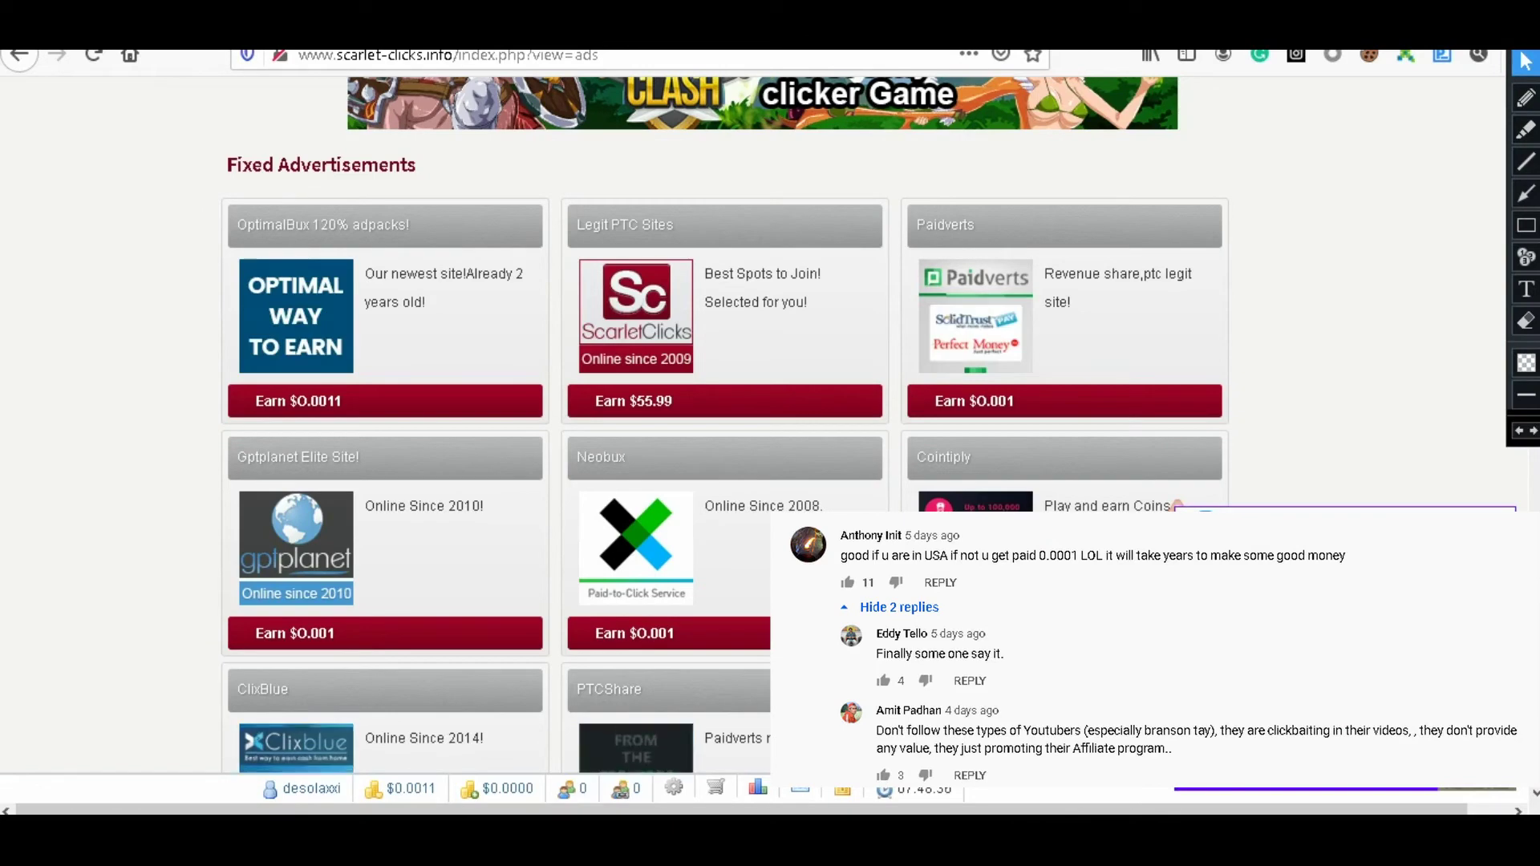
scroll(898, 586, up, 3)
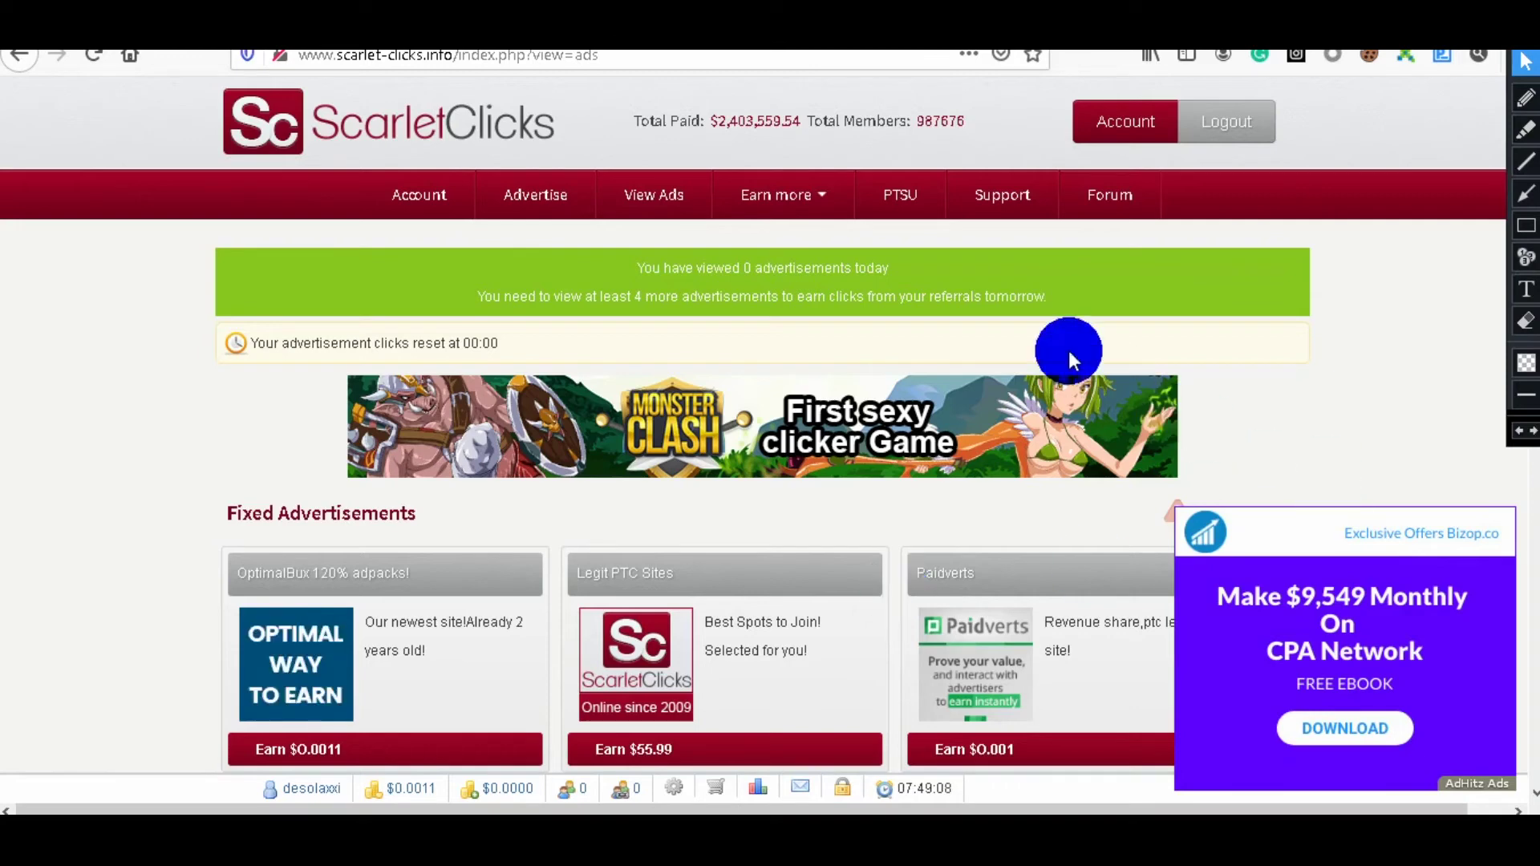
scroll(1438, 419, down, 2)
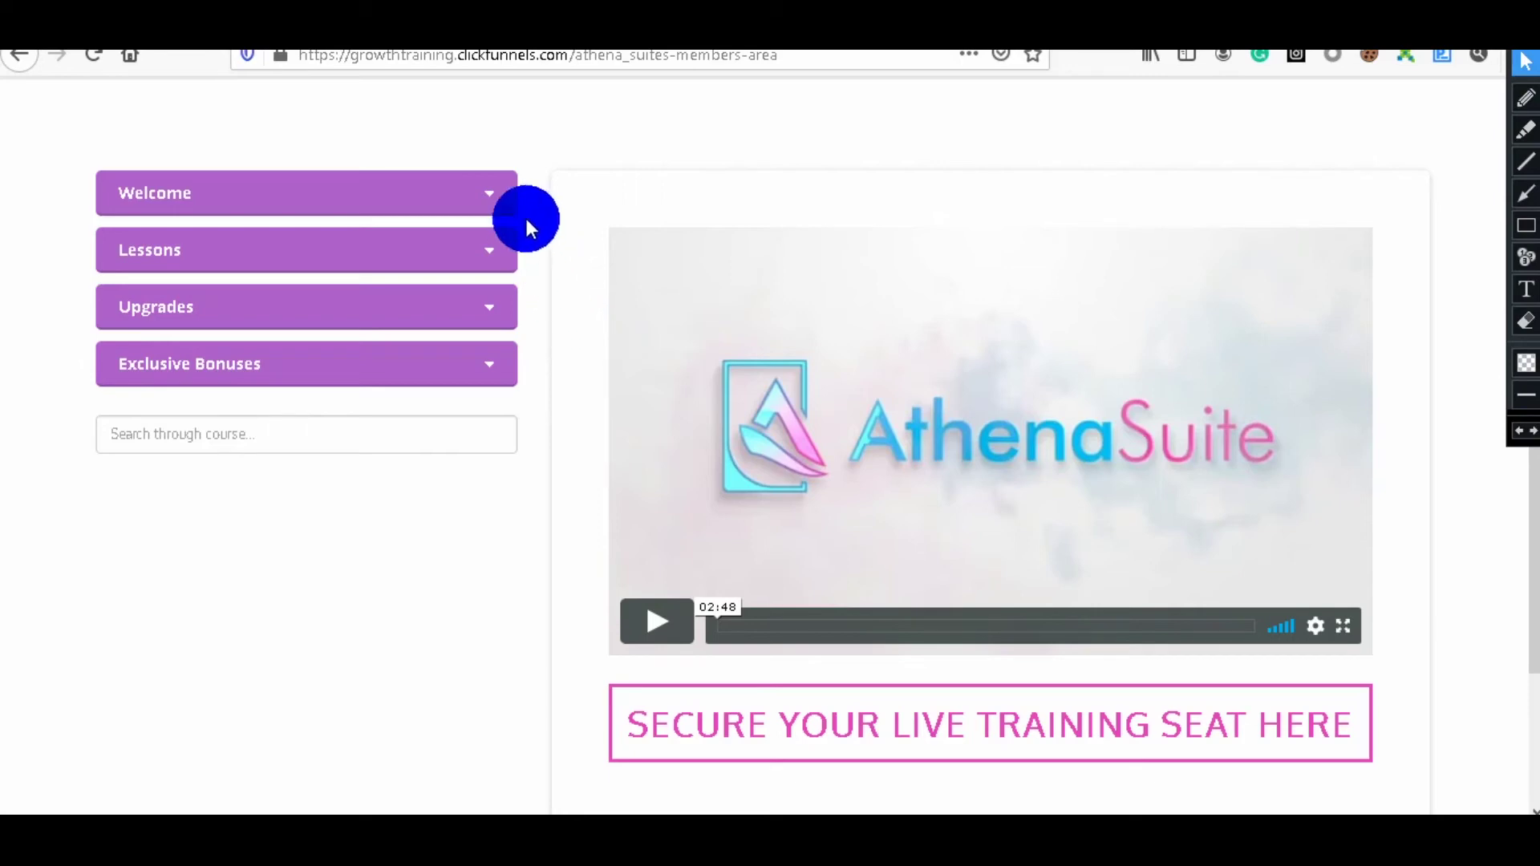
Collapse Welcome, then expand Lessons to list all eight lessons and expand Upgrades
click(492, 195)
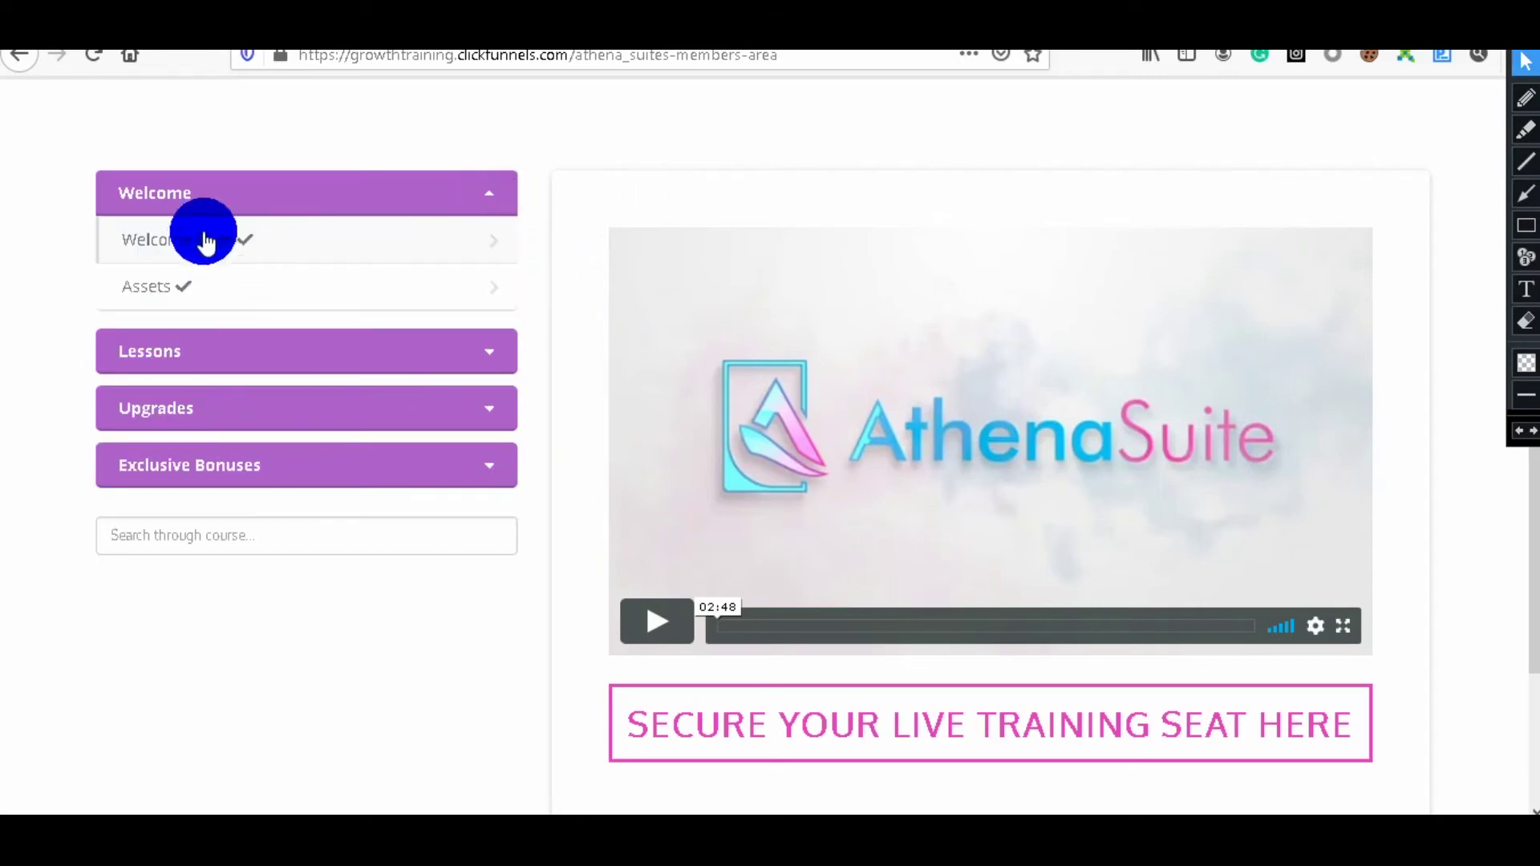
click(491, 196)
click(485, 248)
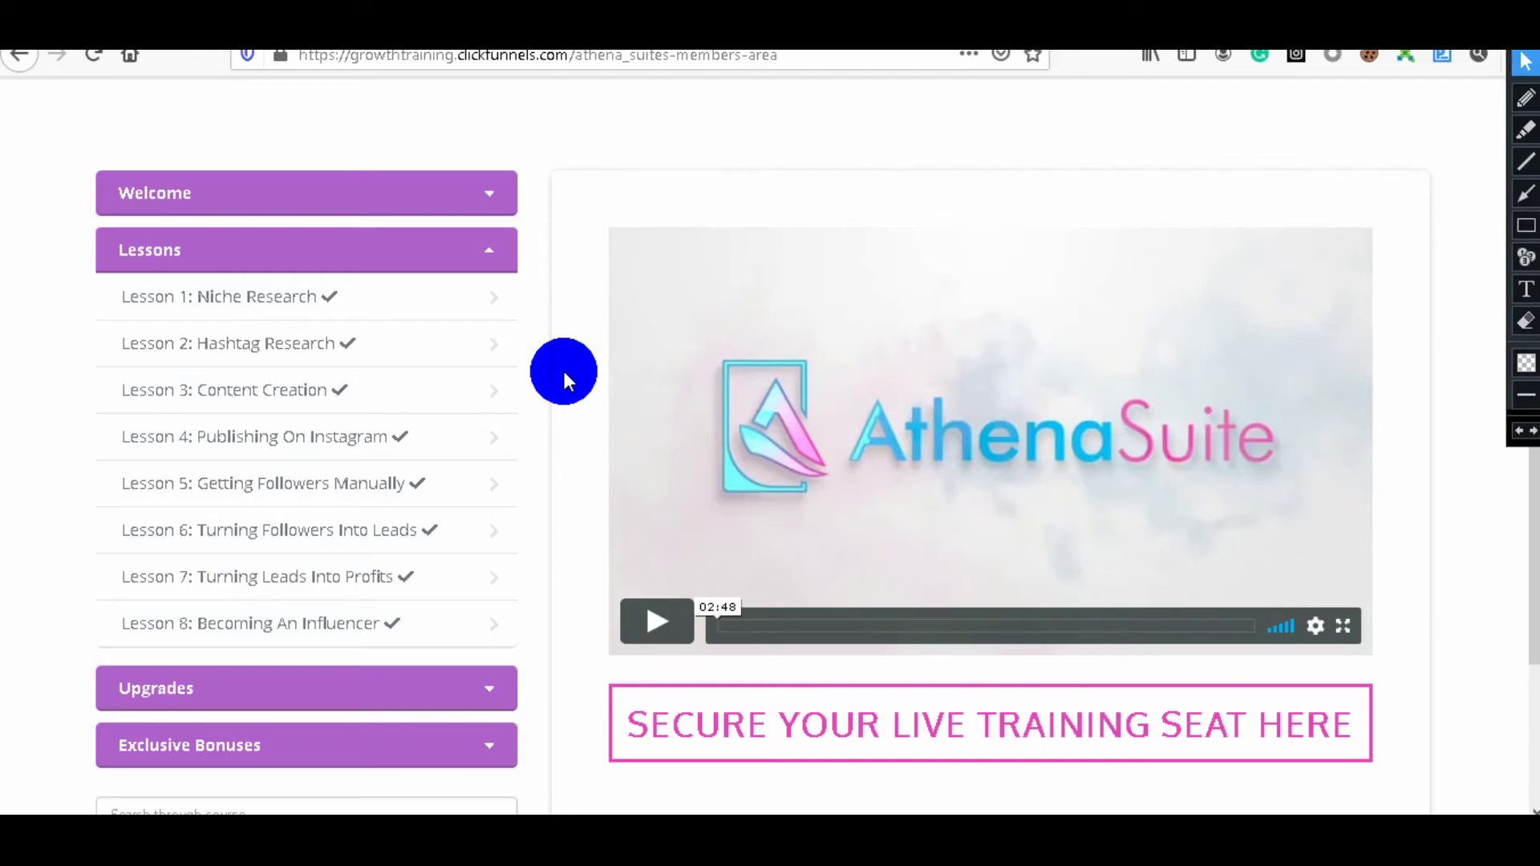
scroll(562, 367, down, 2)
click(494, 575)
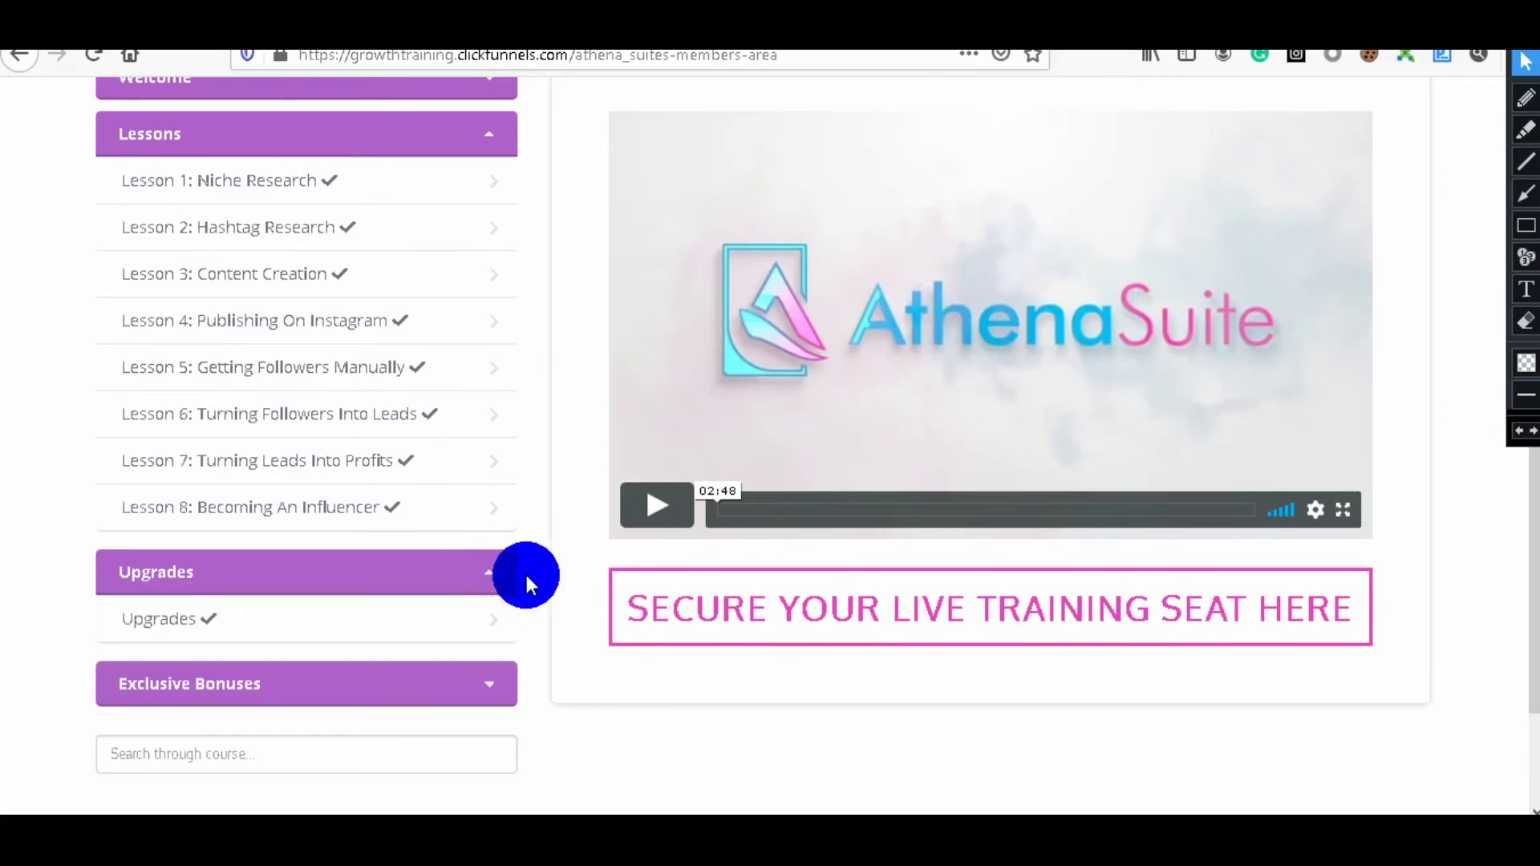
scroll(525, 579, down, 2)
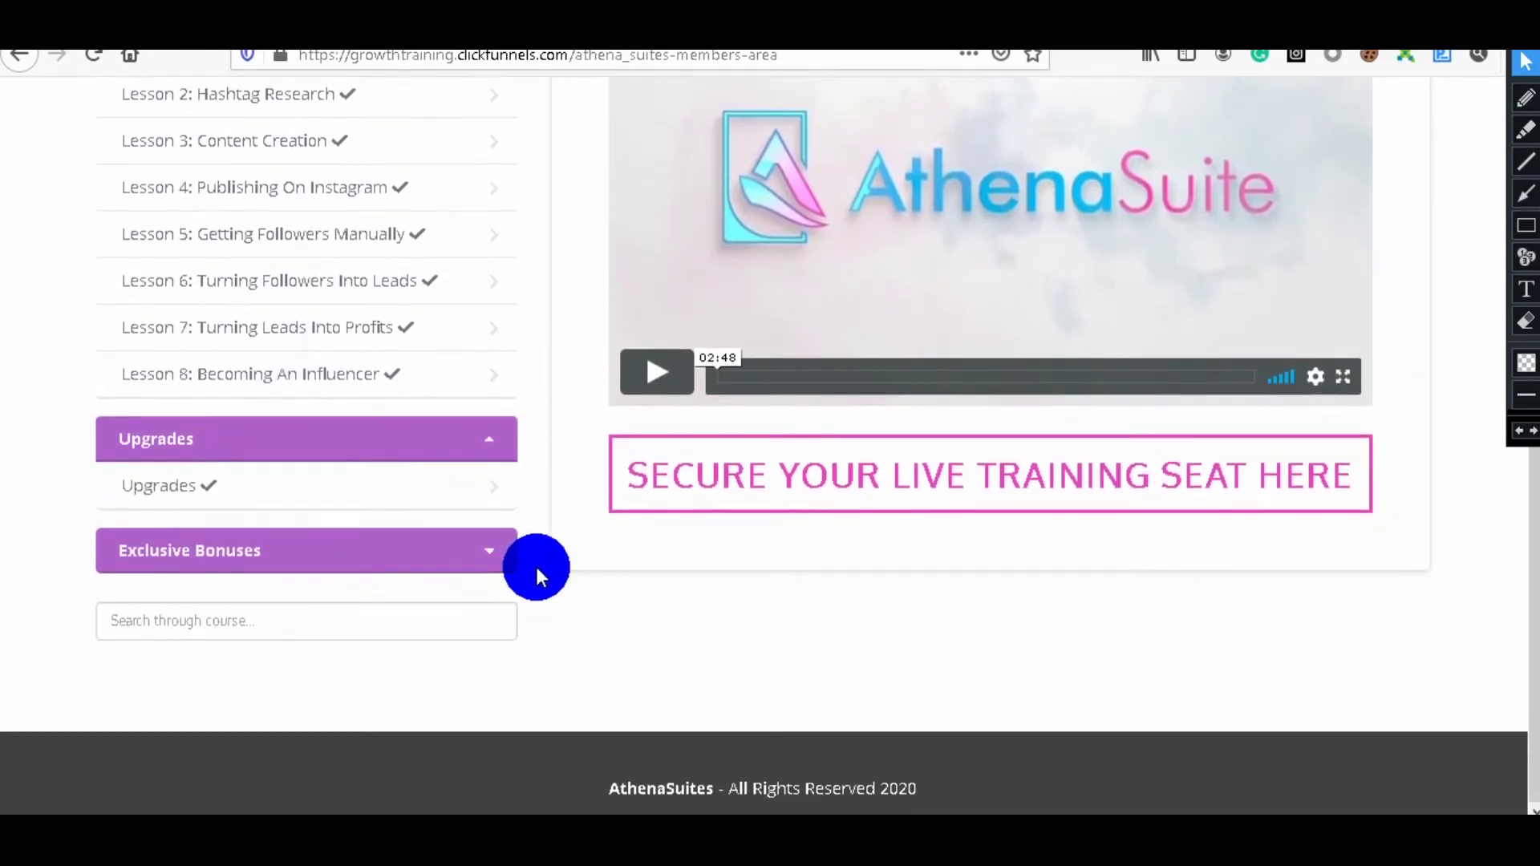
scroll(536, 564, up, 4)
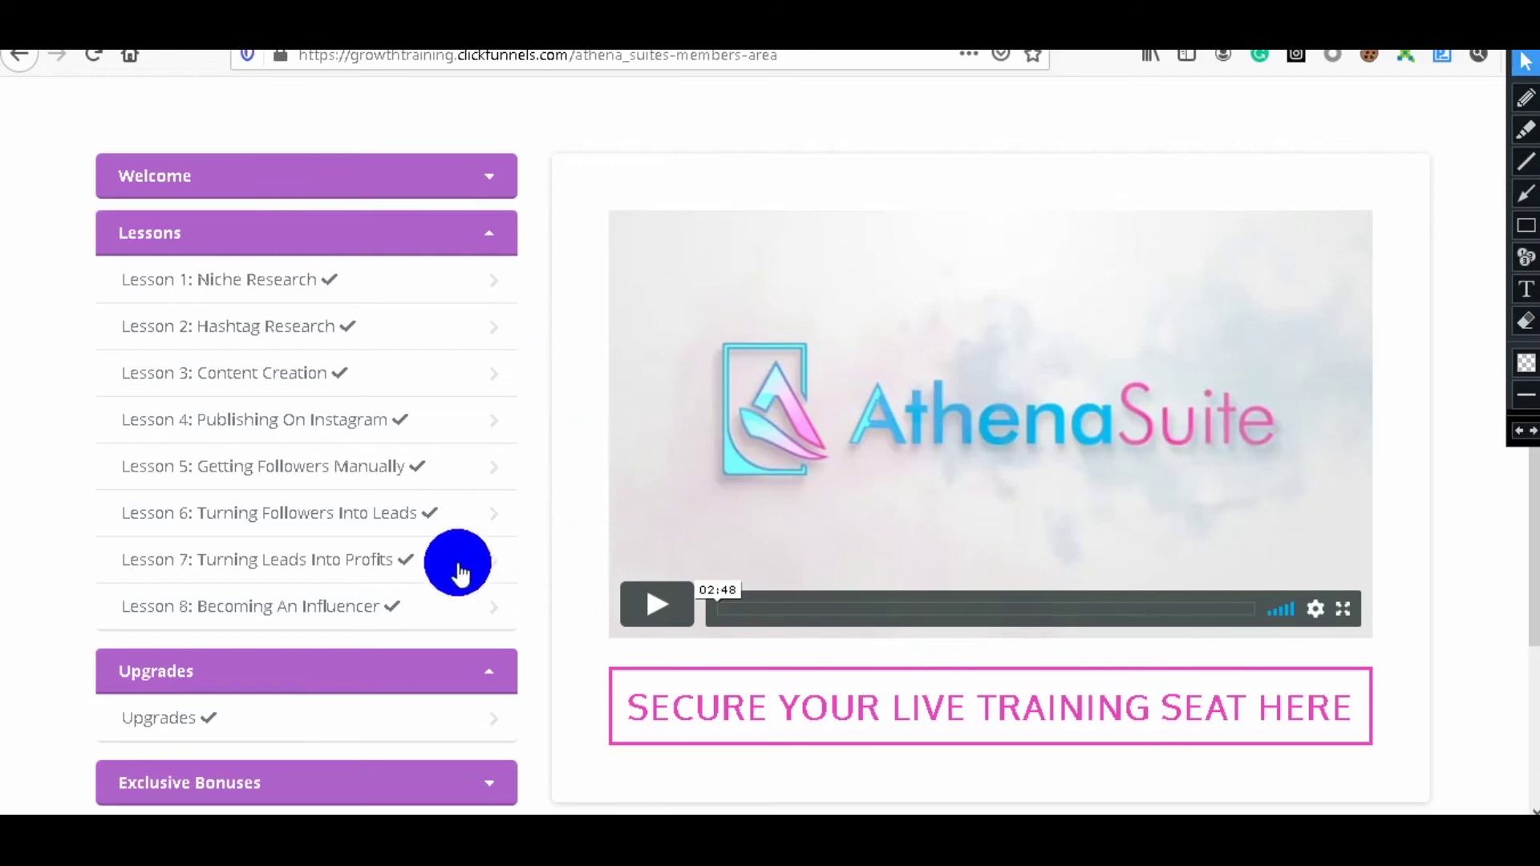
scroll(579, 644, down, 3)
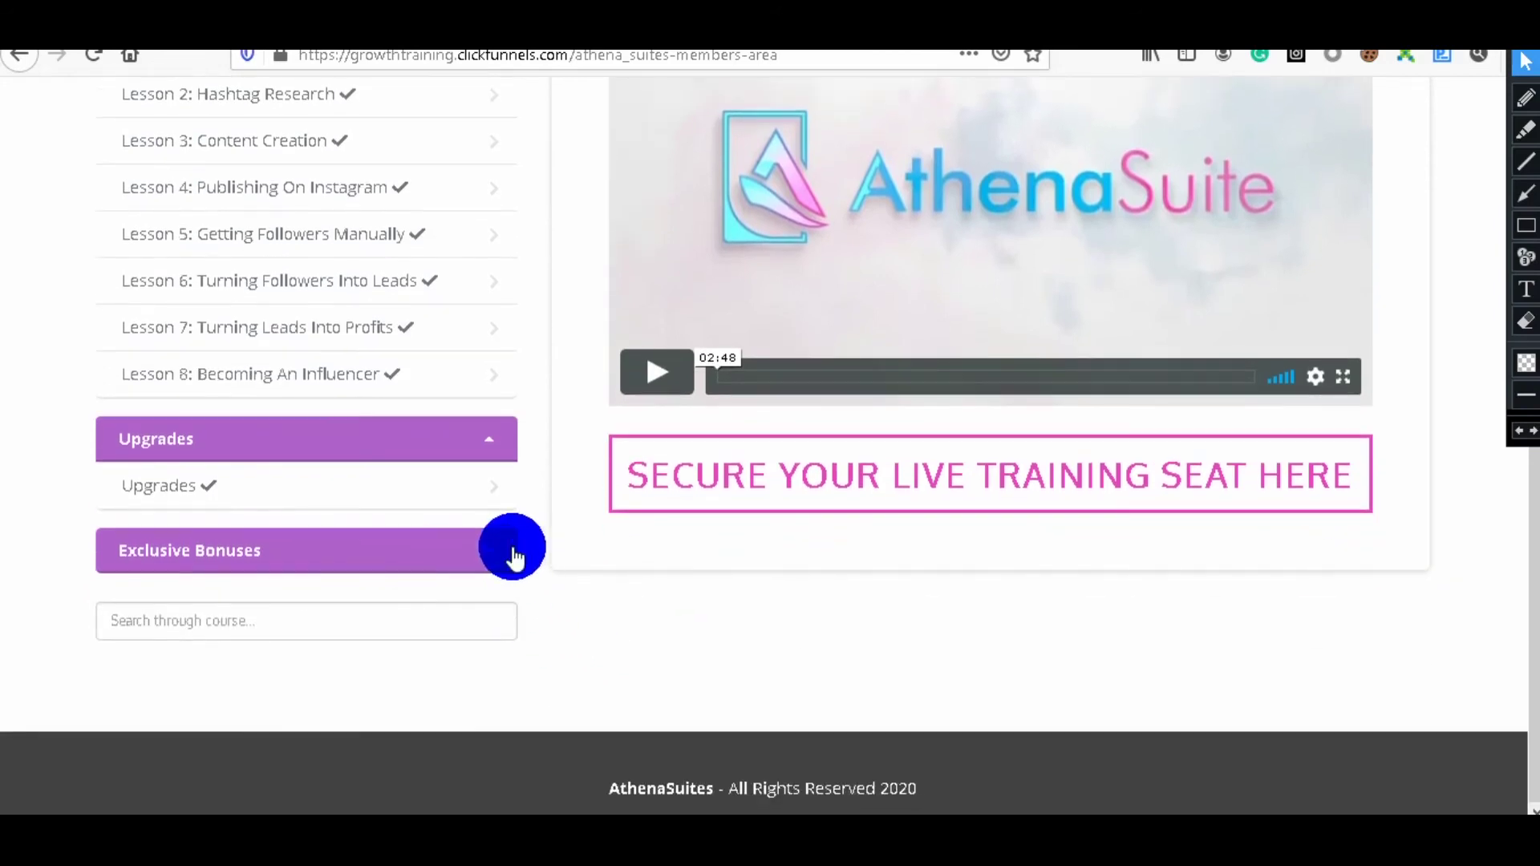
Open Exclusive Bonuses, then view Lesson 3, Lesson 4 and Lesson 5 (Getting Followers Manually)
click(492, 552)
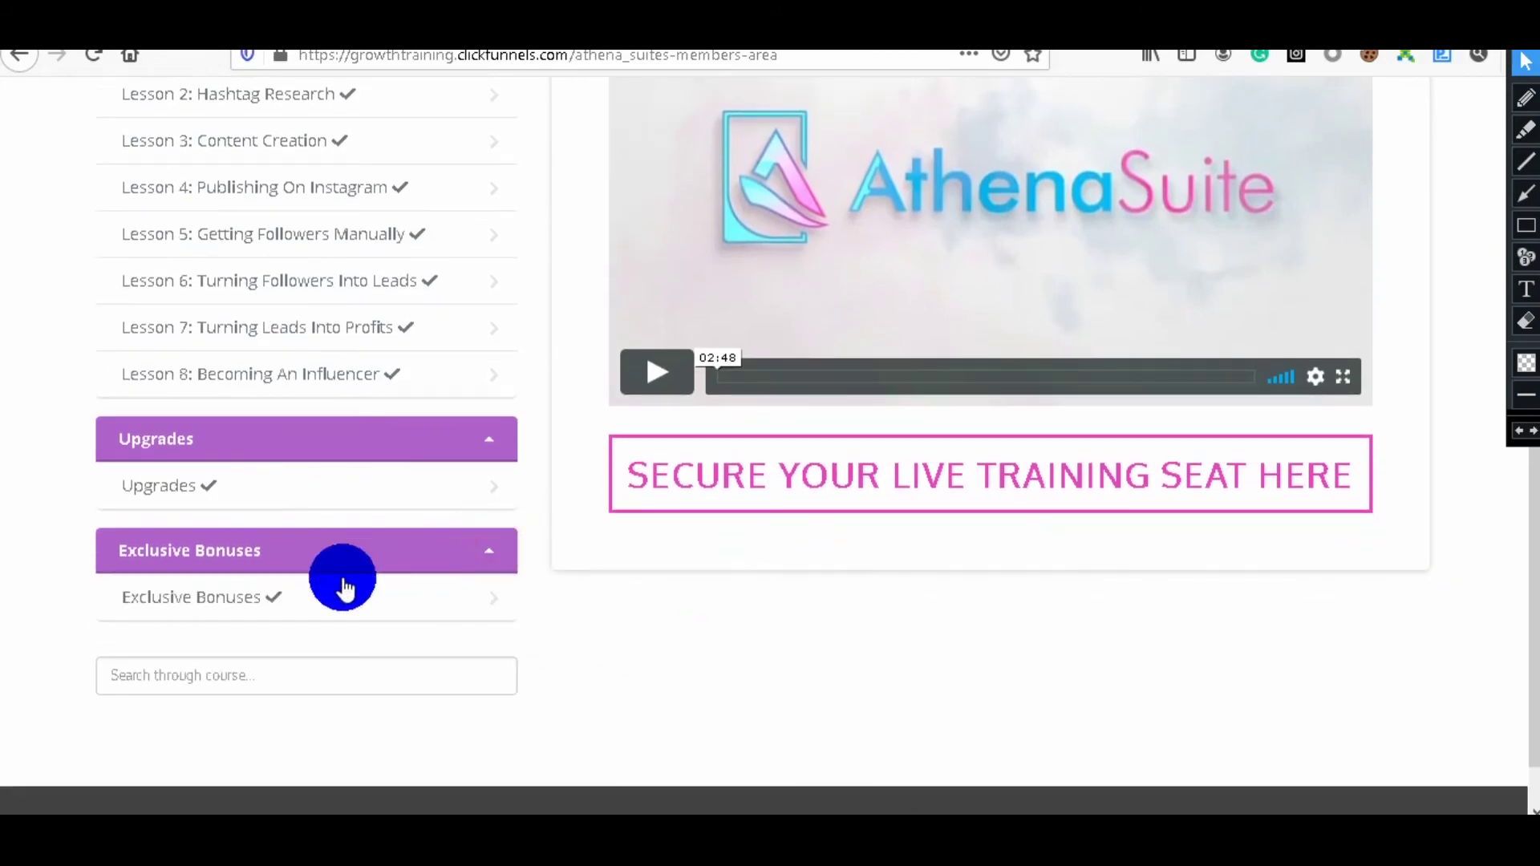
click(265, 613)
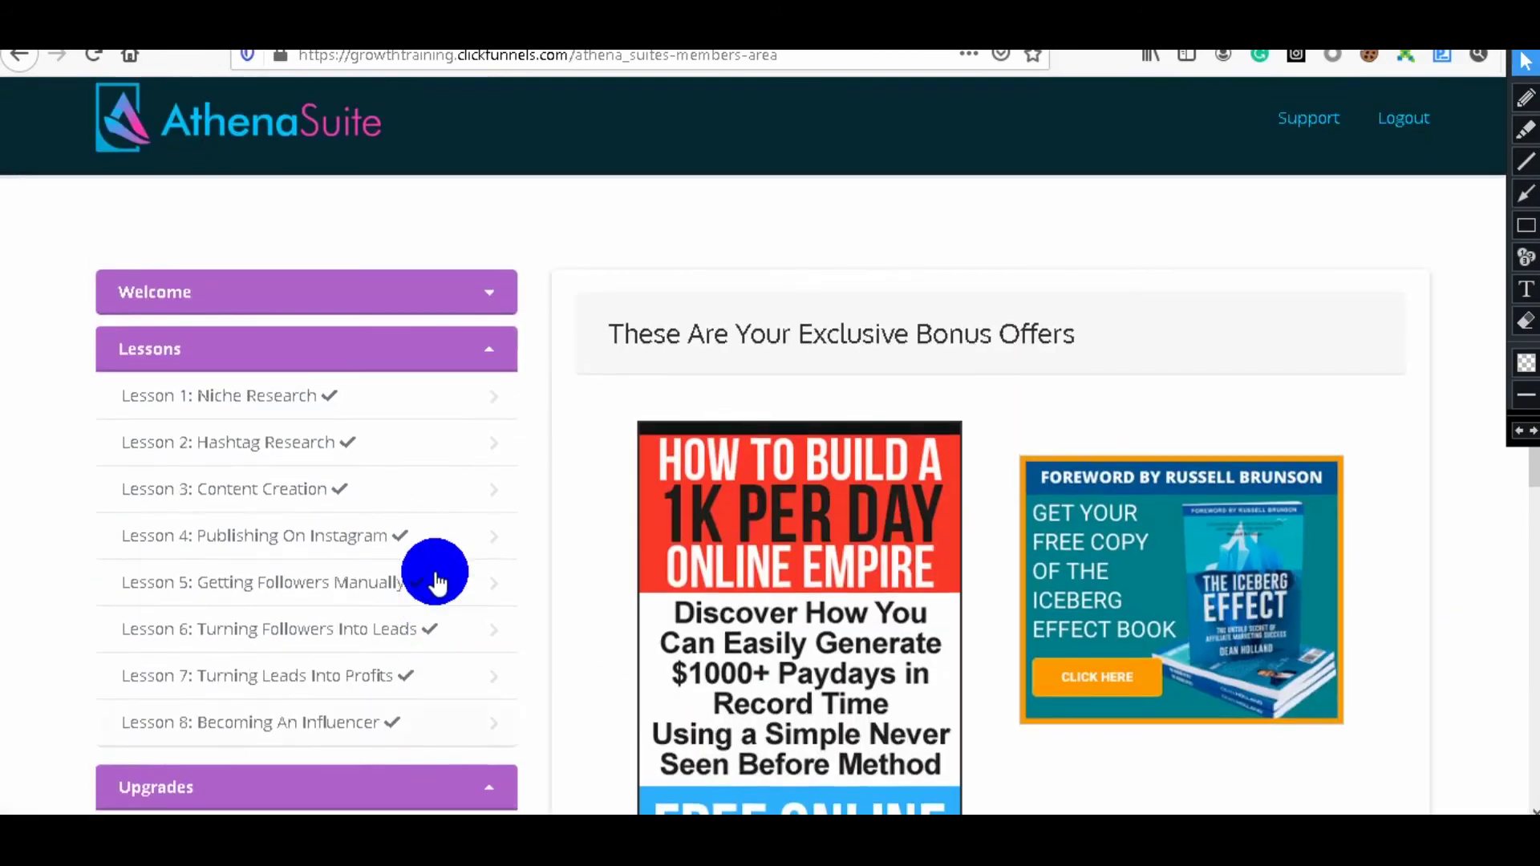
scroll(361, 565, down, 2)
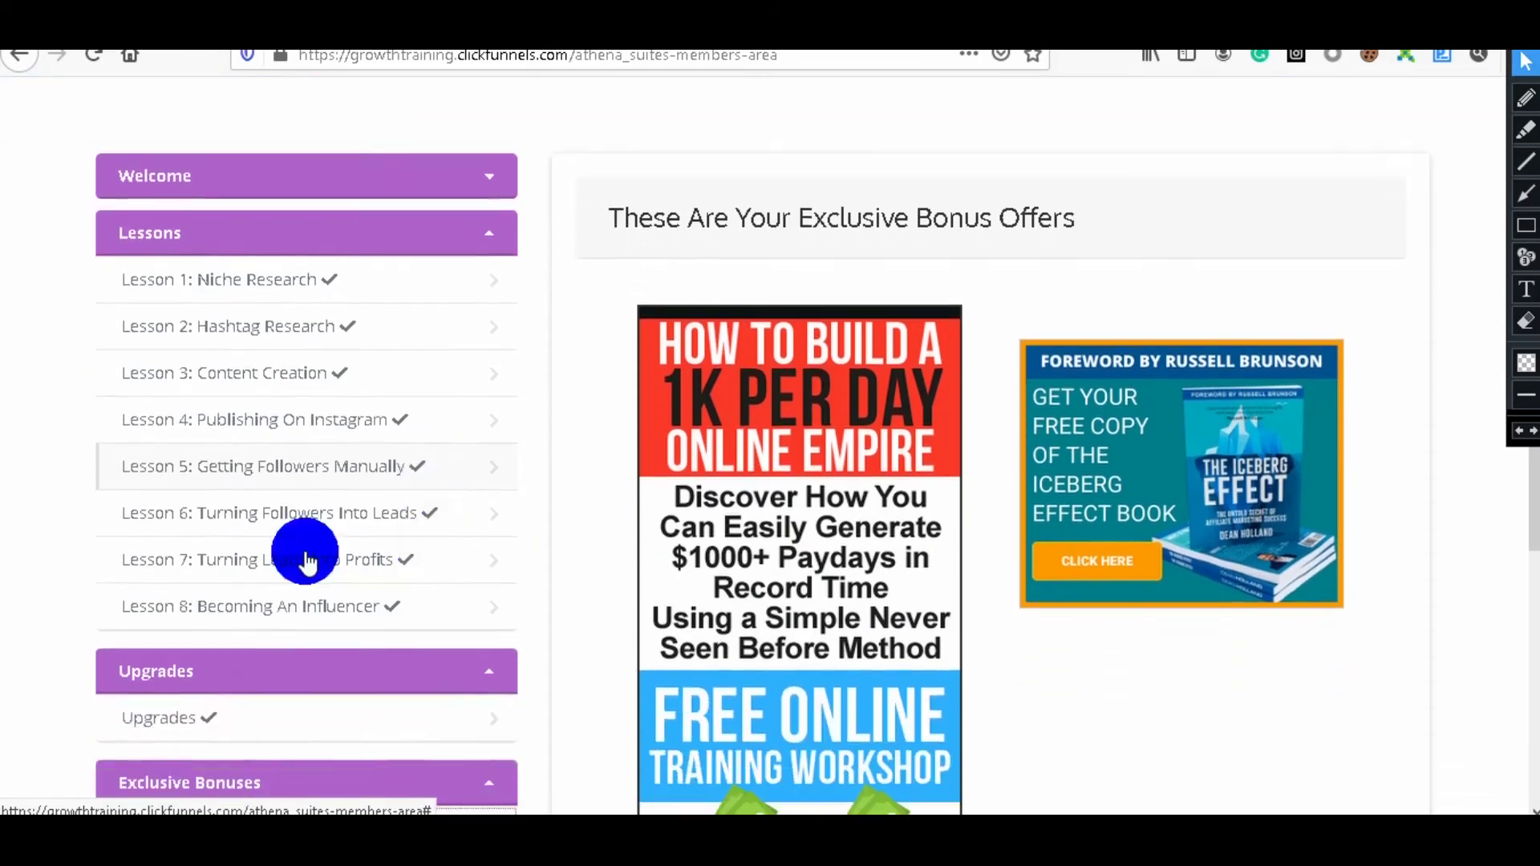
click(297, 378)
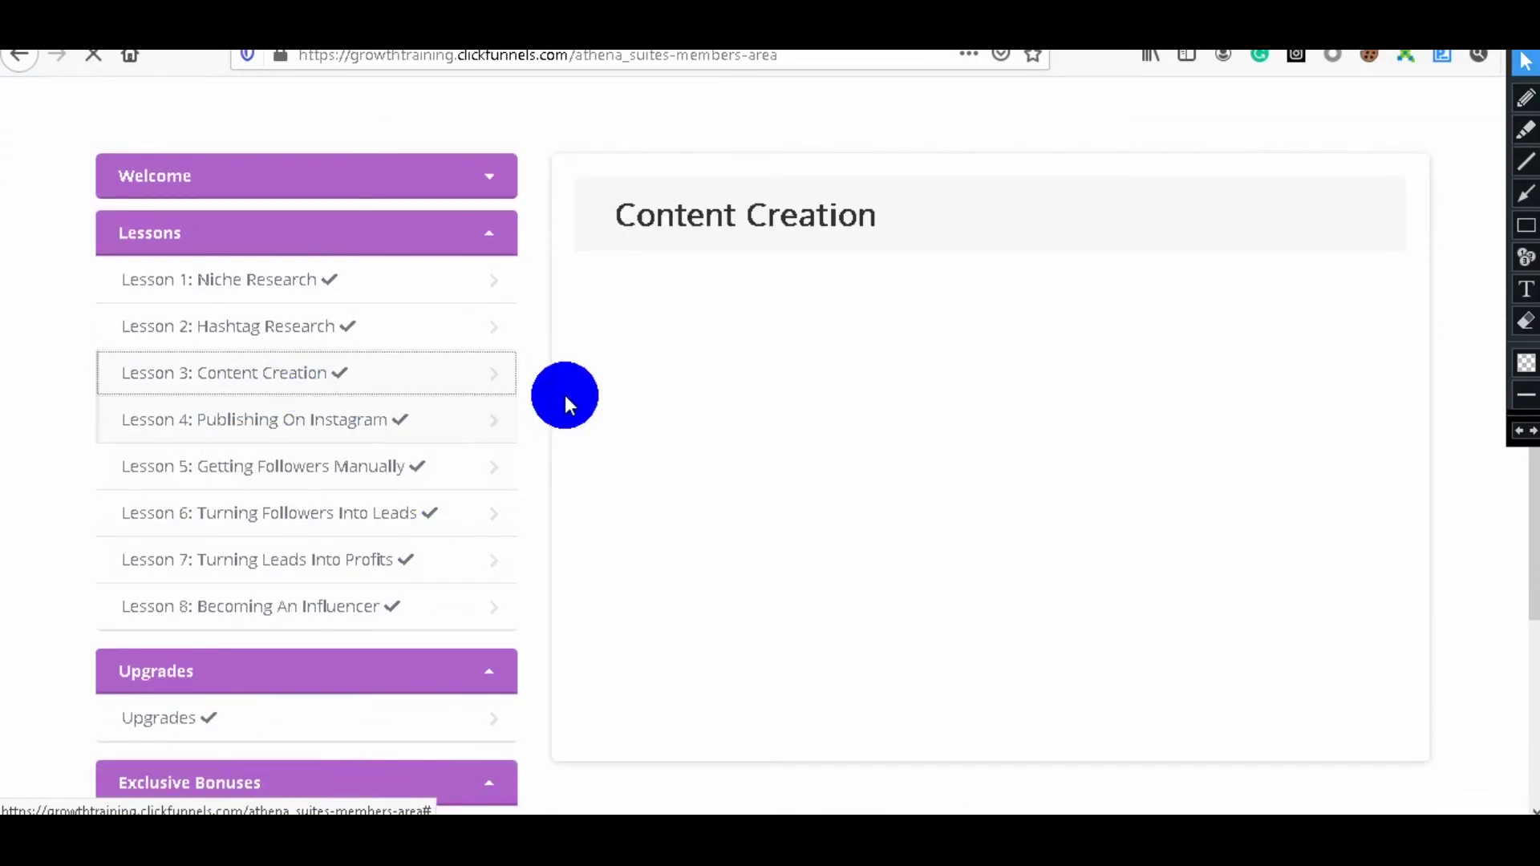
scroll(564, 412, down, 1)
scroll(565, 414, down, 3)
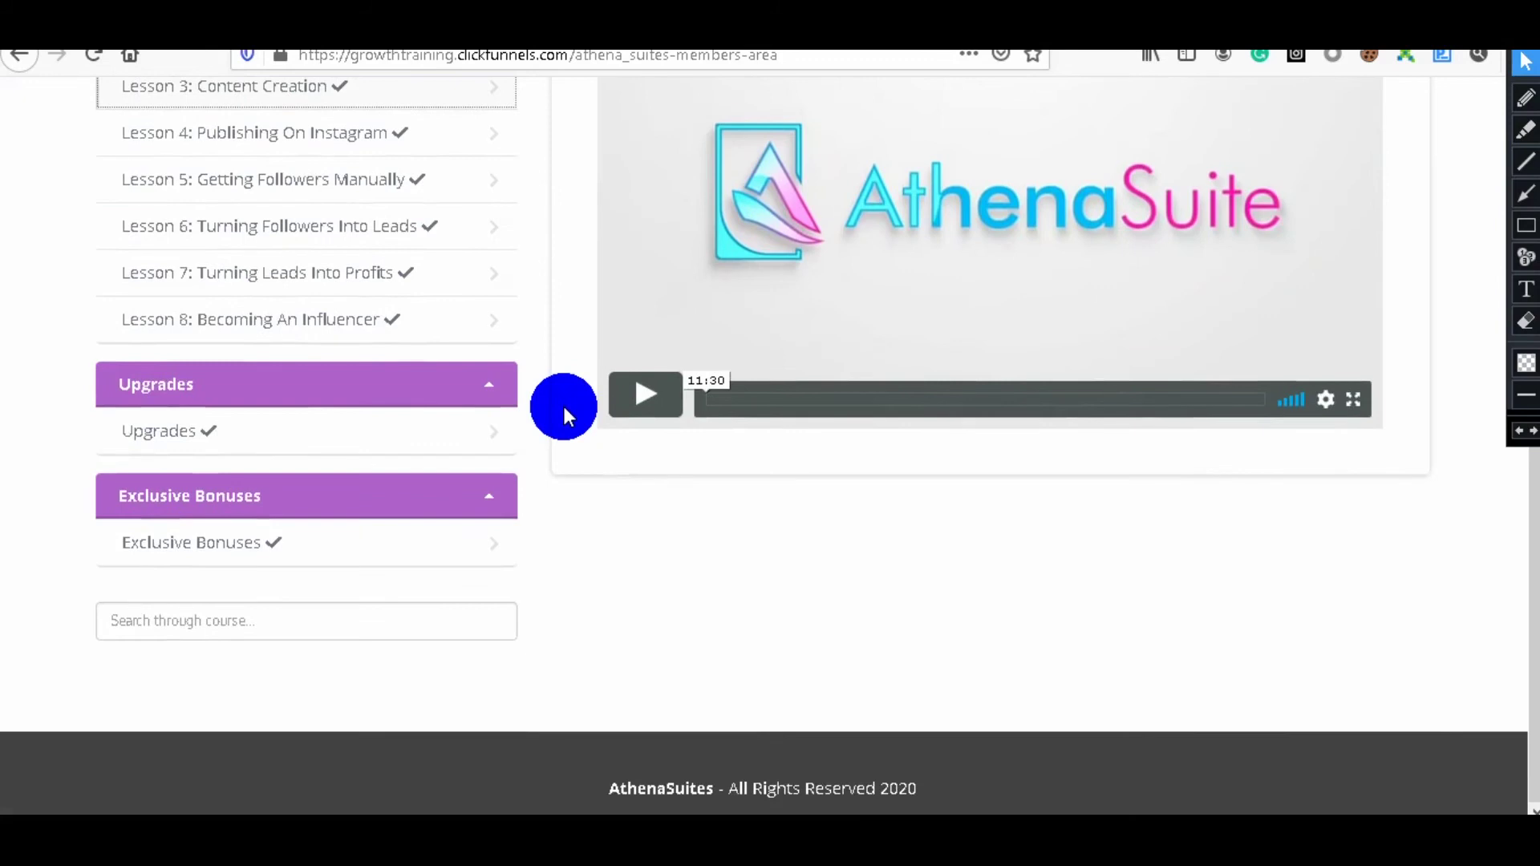
scroll(728, 546, up, 1)
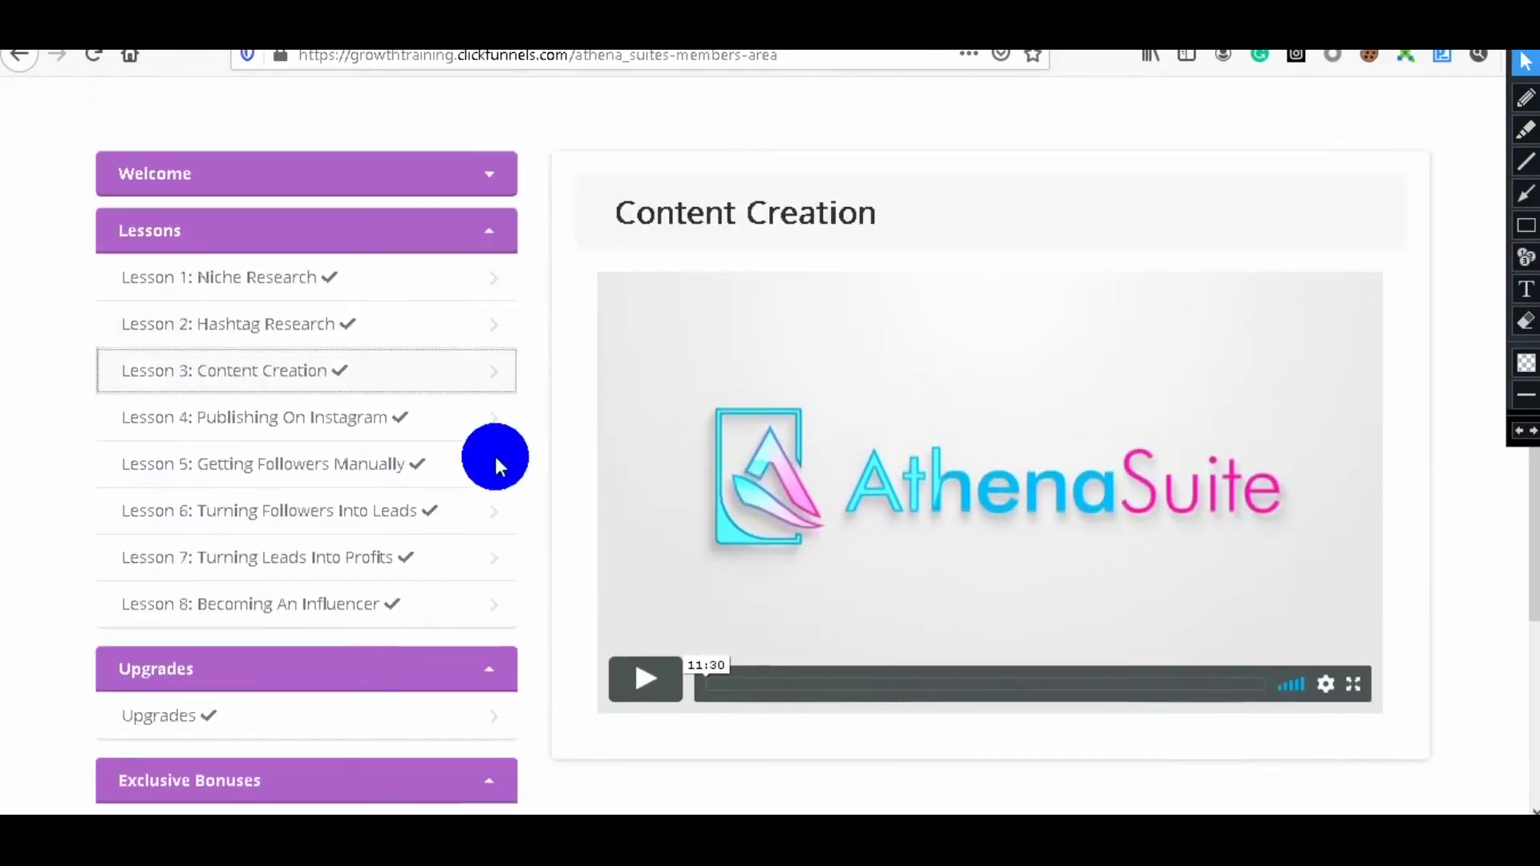
scroll(495, 467, up, 2)
click(350, 478)
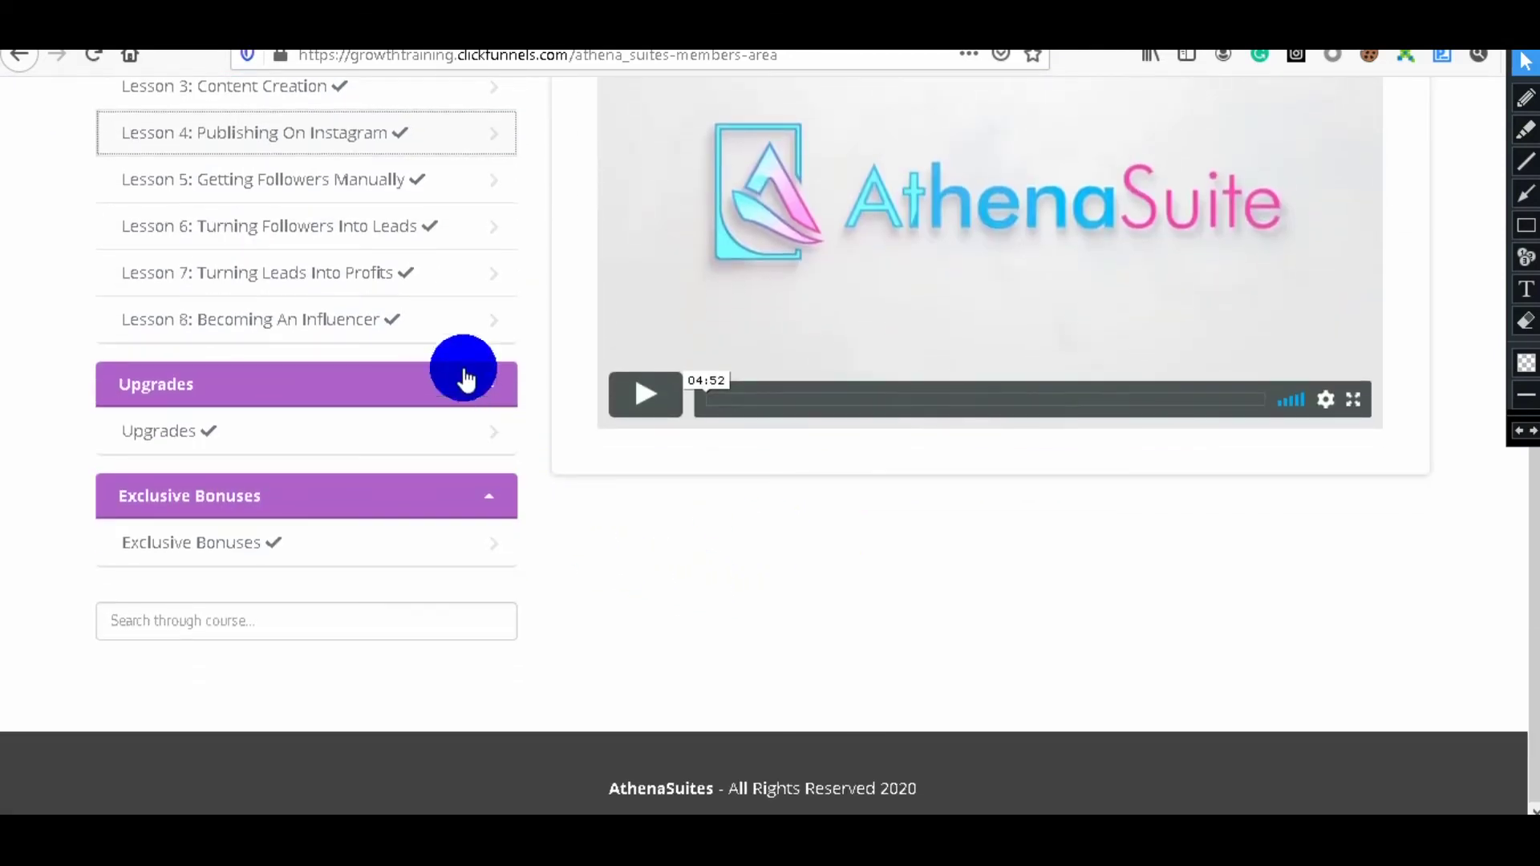
click(385, 187)
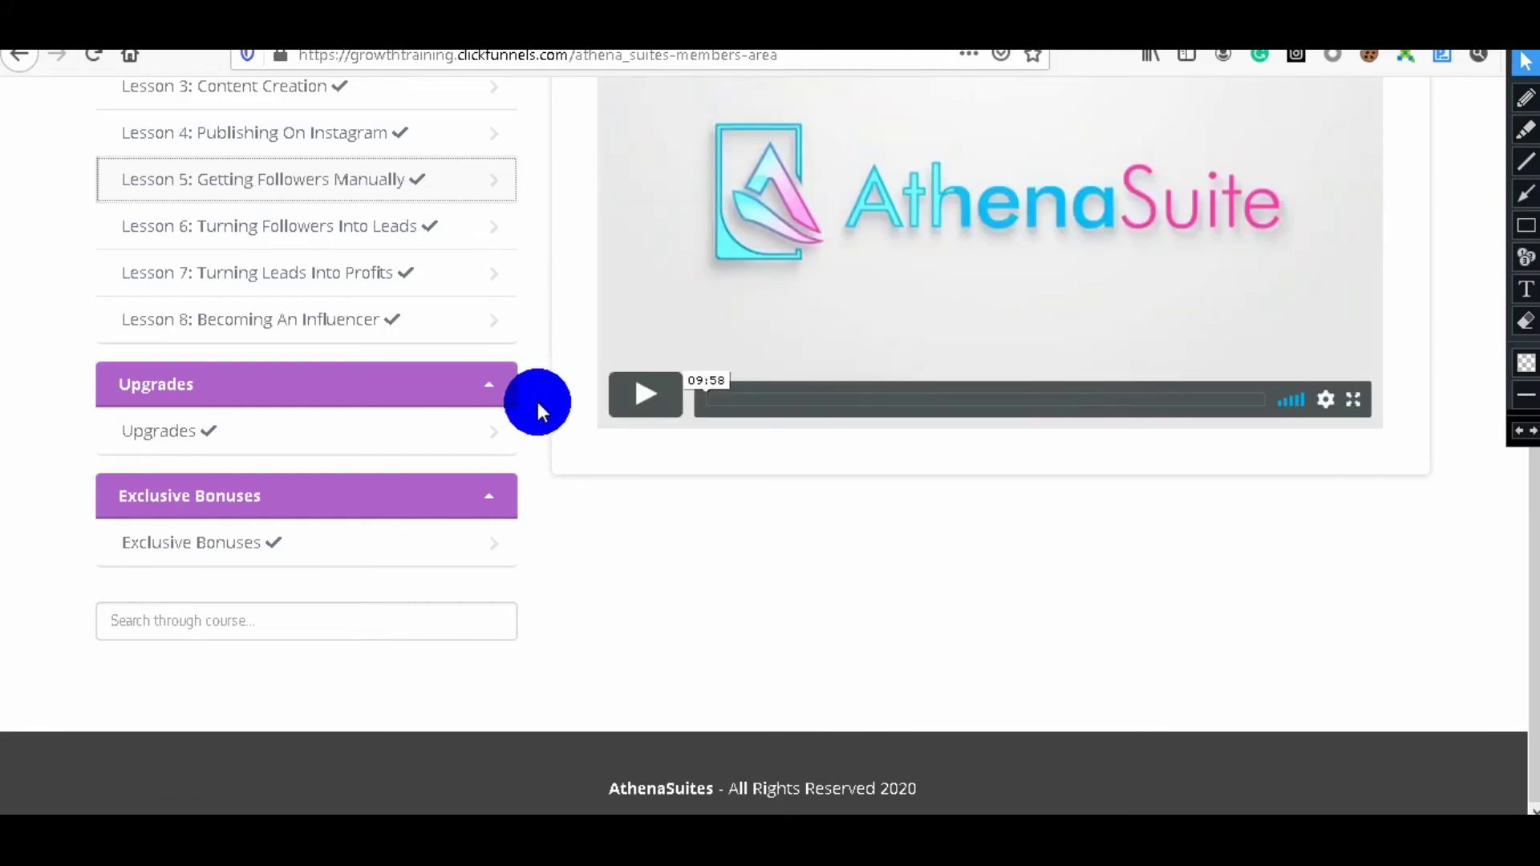
scroll(540, 425, up, 1)
scroll(519, 410, up, 2)
scroll(446, 258, up, 1)
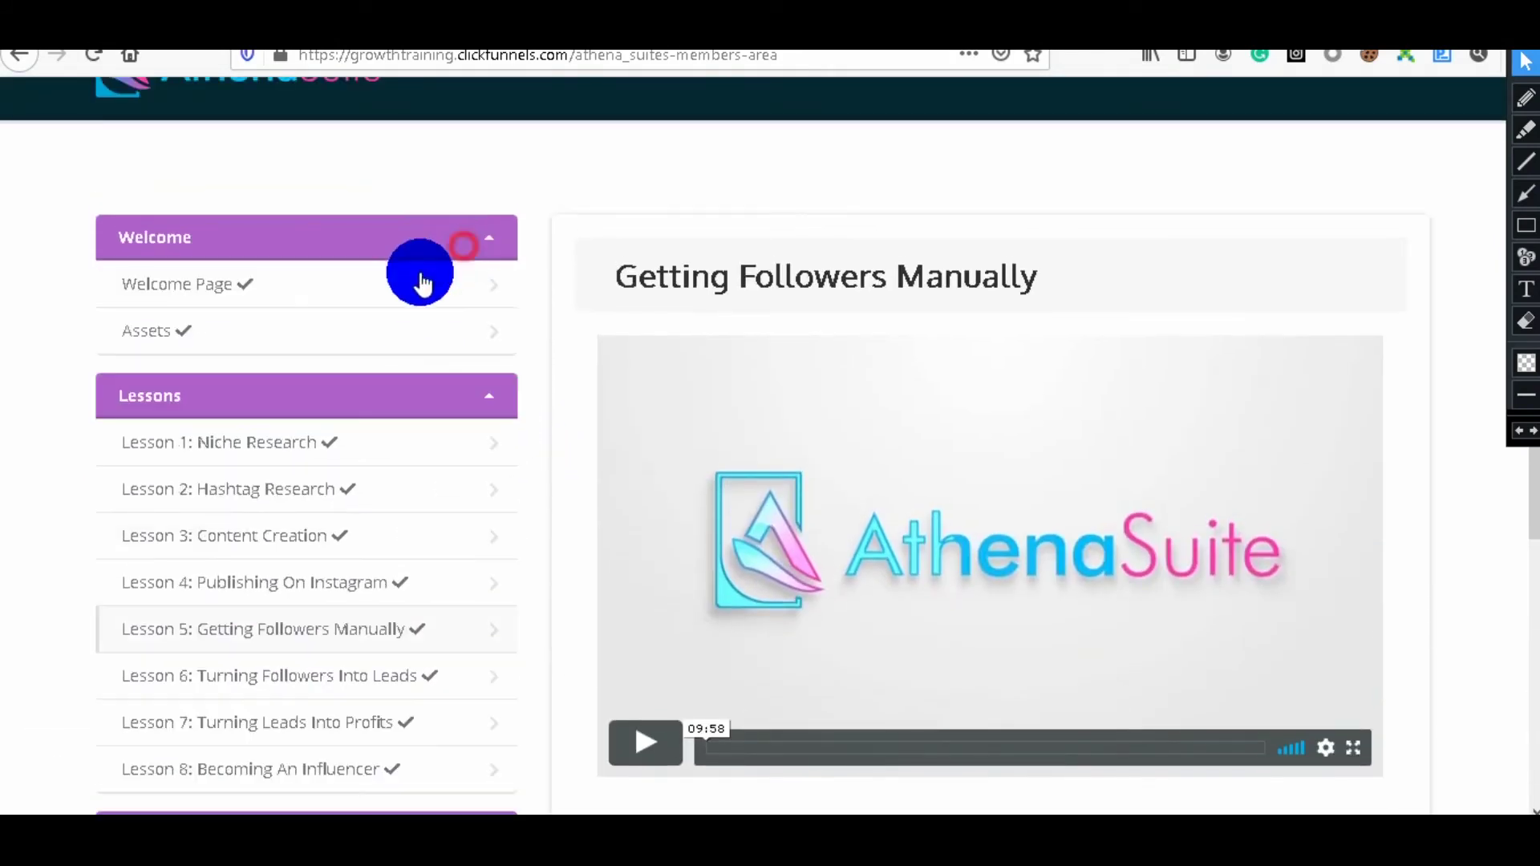
Open the course Assets page and circle the Download Automation App link in red
click(241, 333)
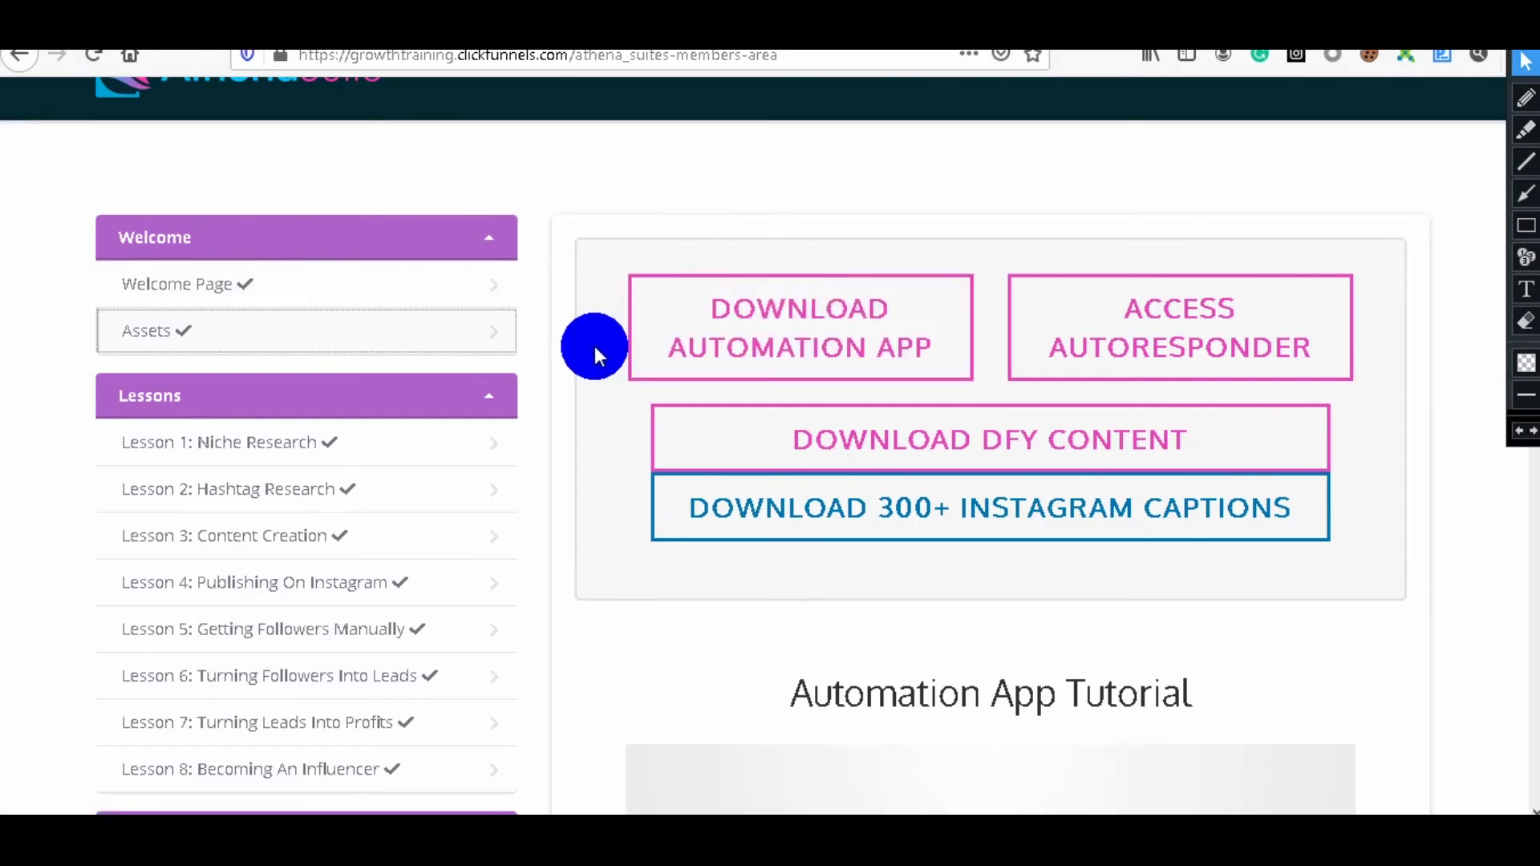
click(1526, 97)
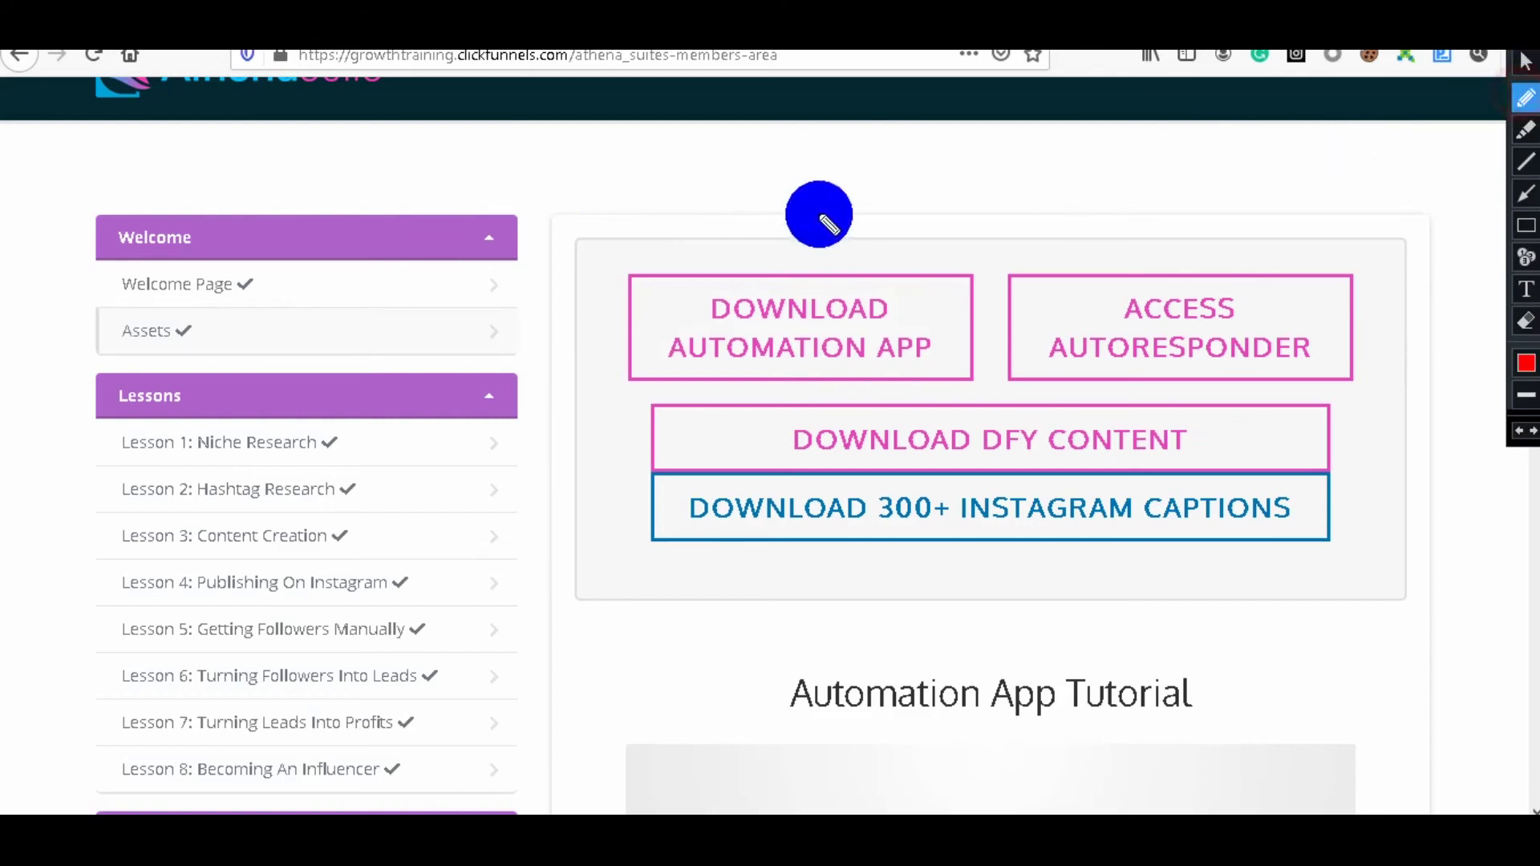
mouse_move(831, 221)
mouse_down()
mouse_move(609, 316)
mouse_move(781, 241)
mouse_up()
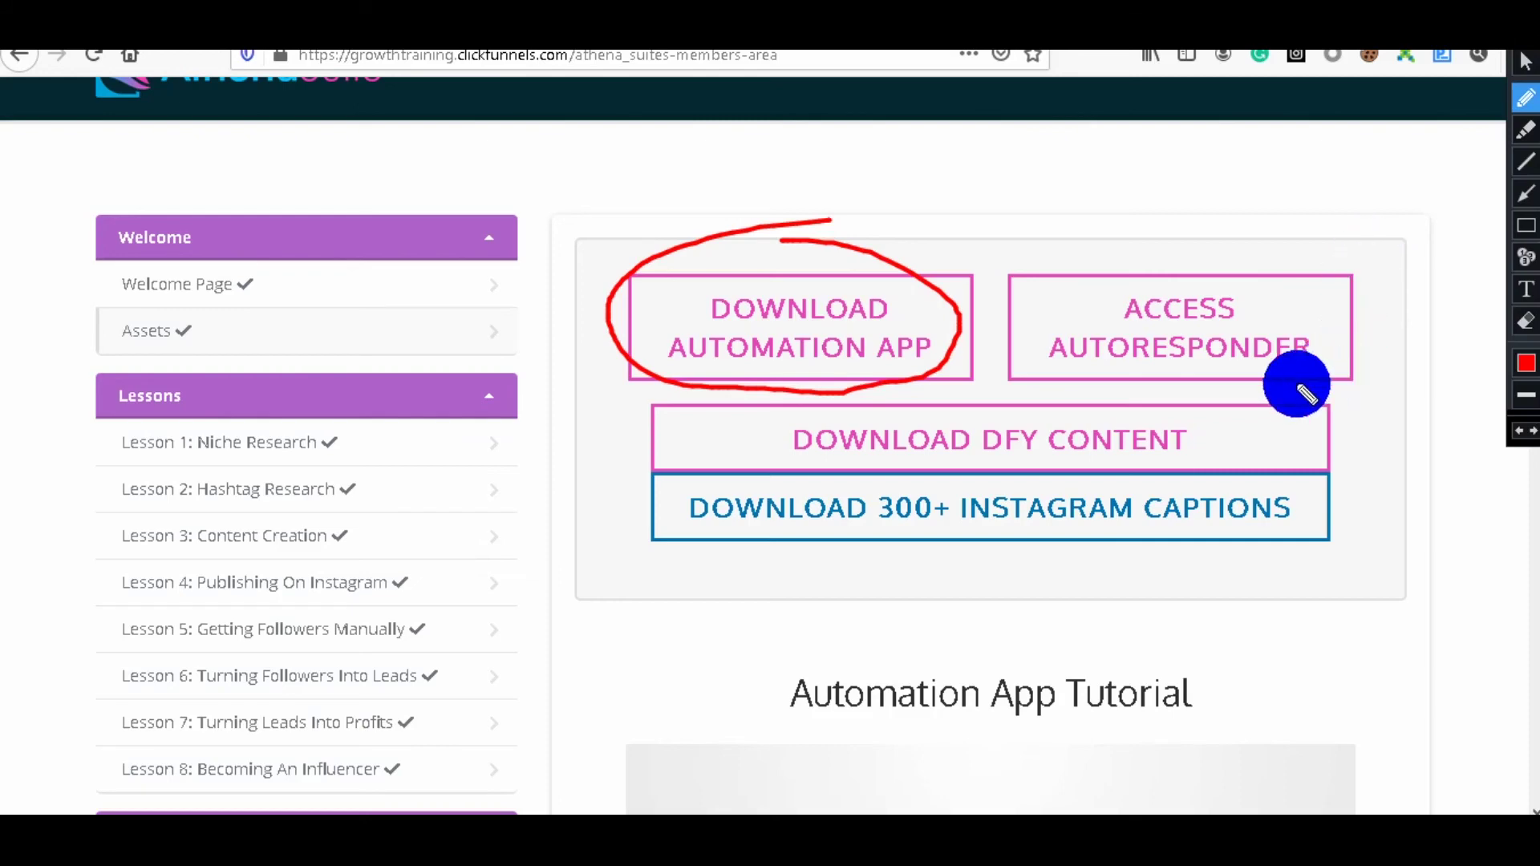
Draw arrows at the DFY content and 300+ captions downloads, then erase the marks
mouse_move(1328, 407)
mouse_down()
mouse_move(1279, 436)
mouse_move(1309, 445)
mouse_up()
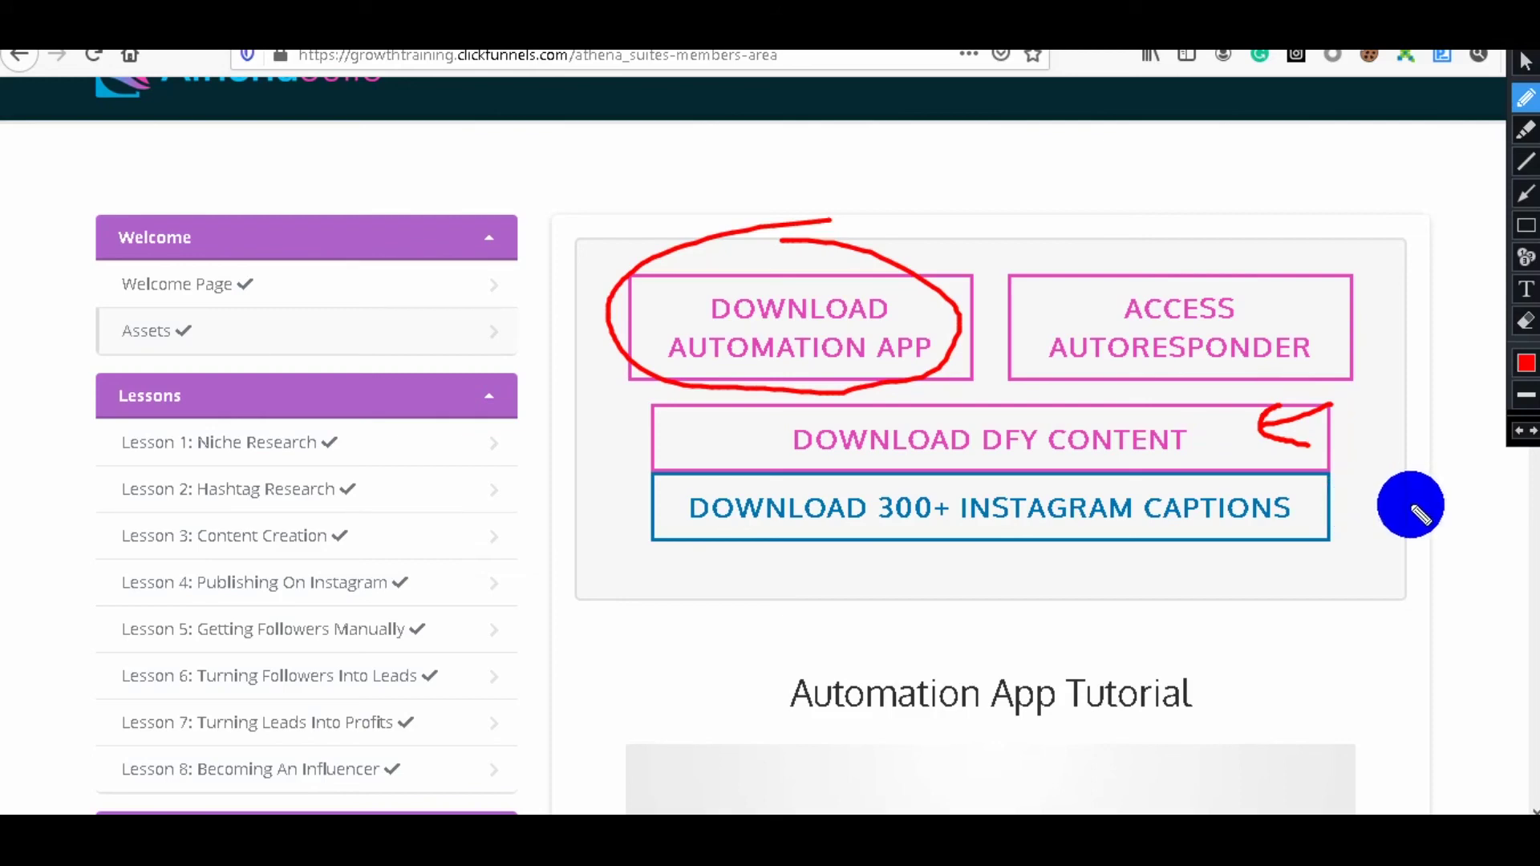
mouse_move(1414, 506)
mouse_down()
mouse_move(1353, 503)
mouse_move(1376, 536)
mouse_up()
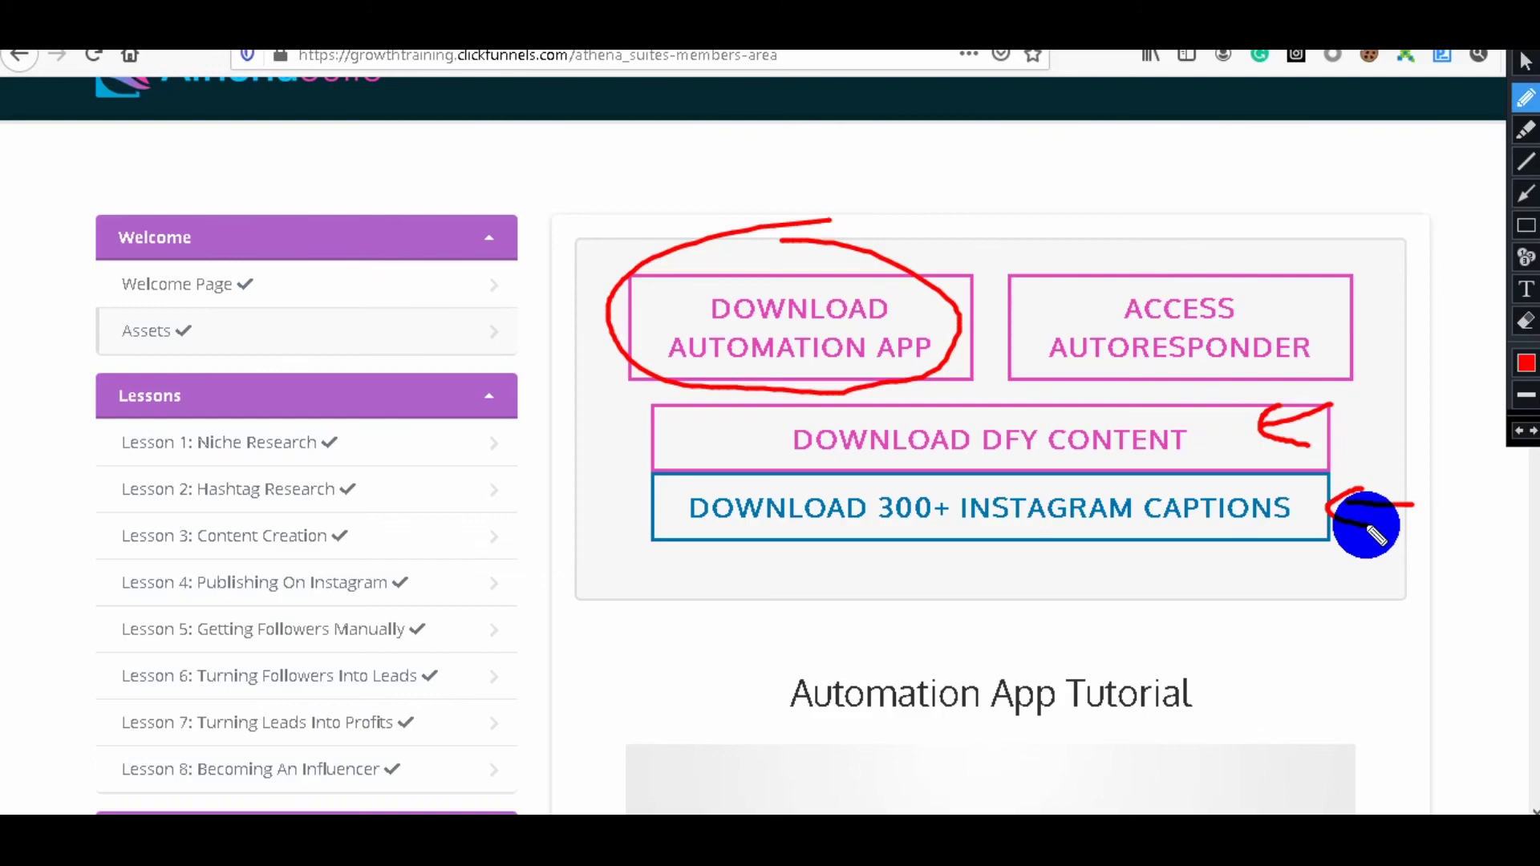
click(1526, 321)
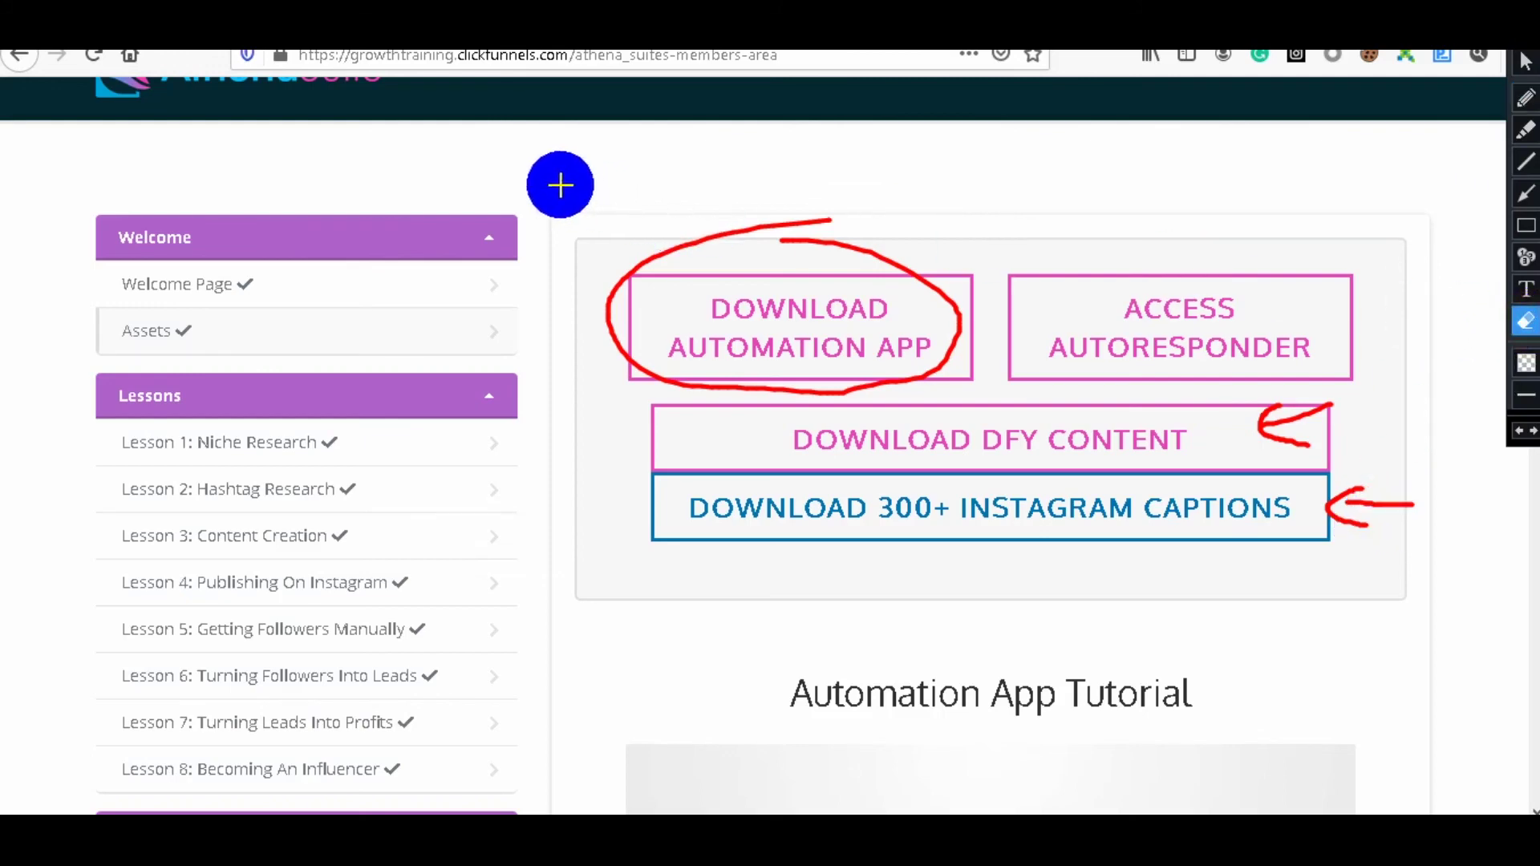
drag(560, 184, 1444, 627)
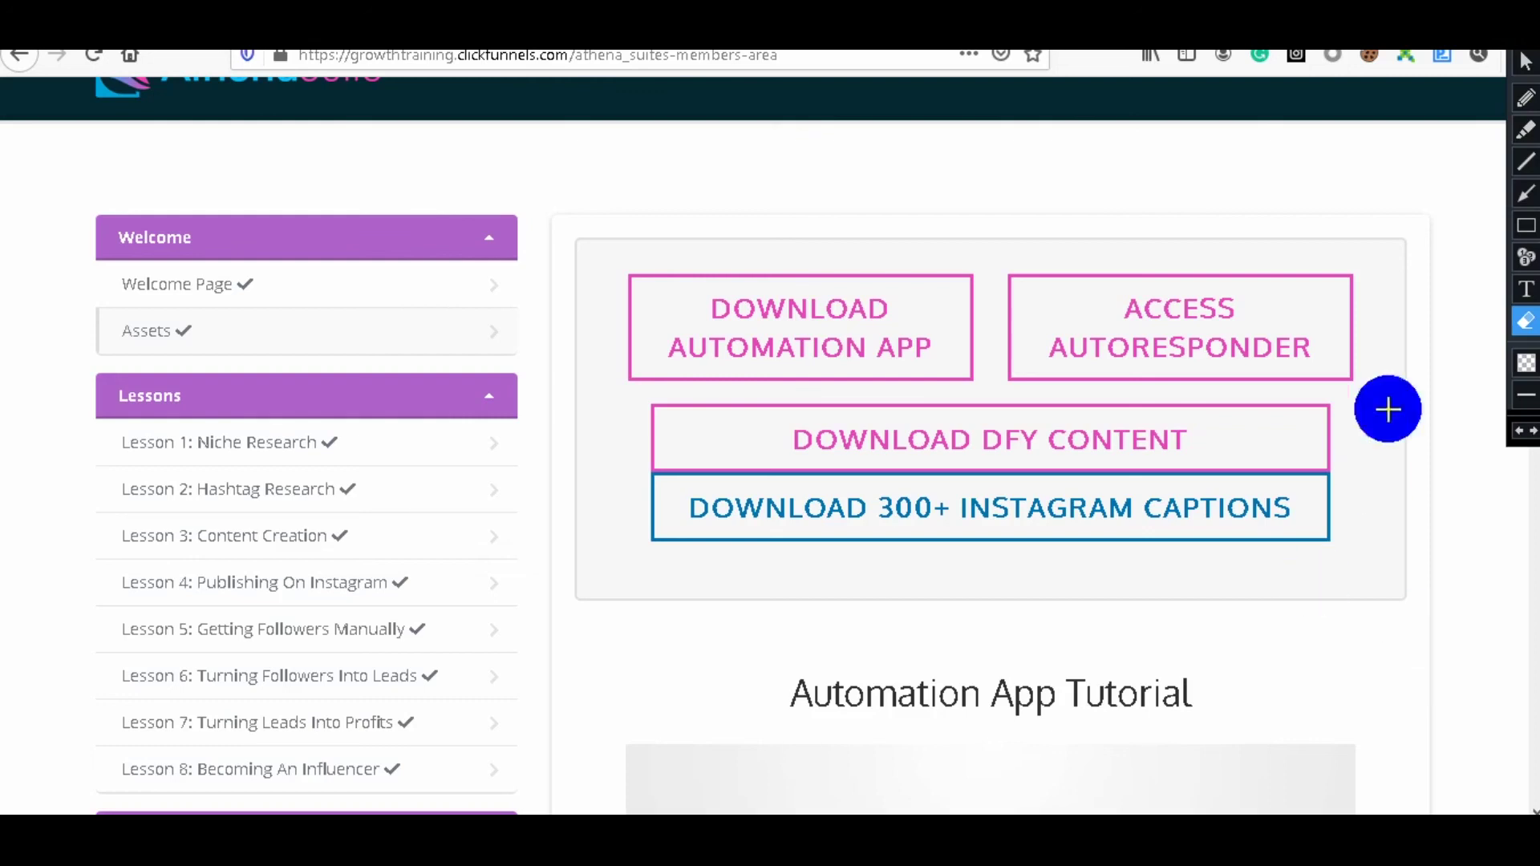
Close the screen drawing overlay on the cleared Assets page
click(1525, 61)
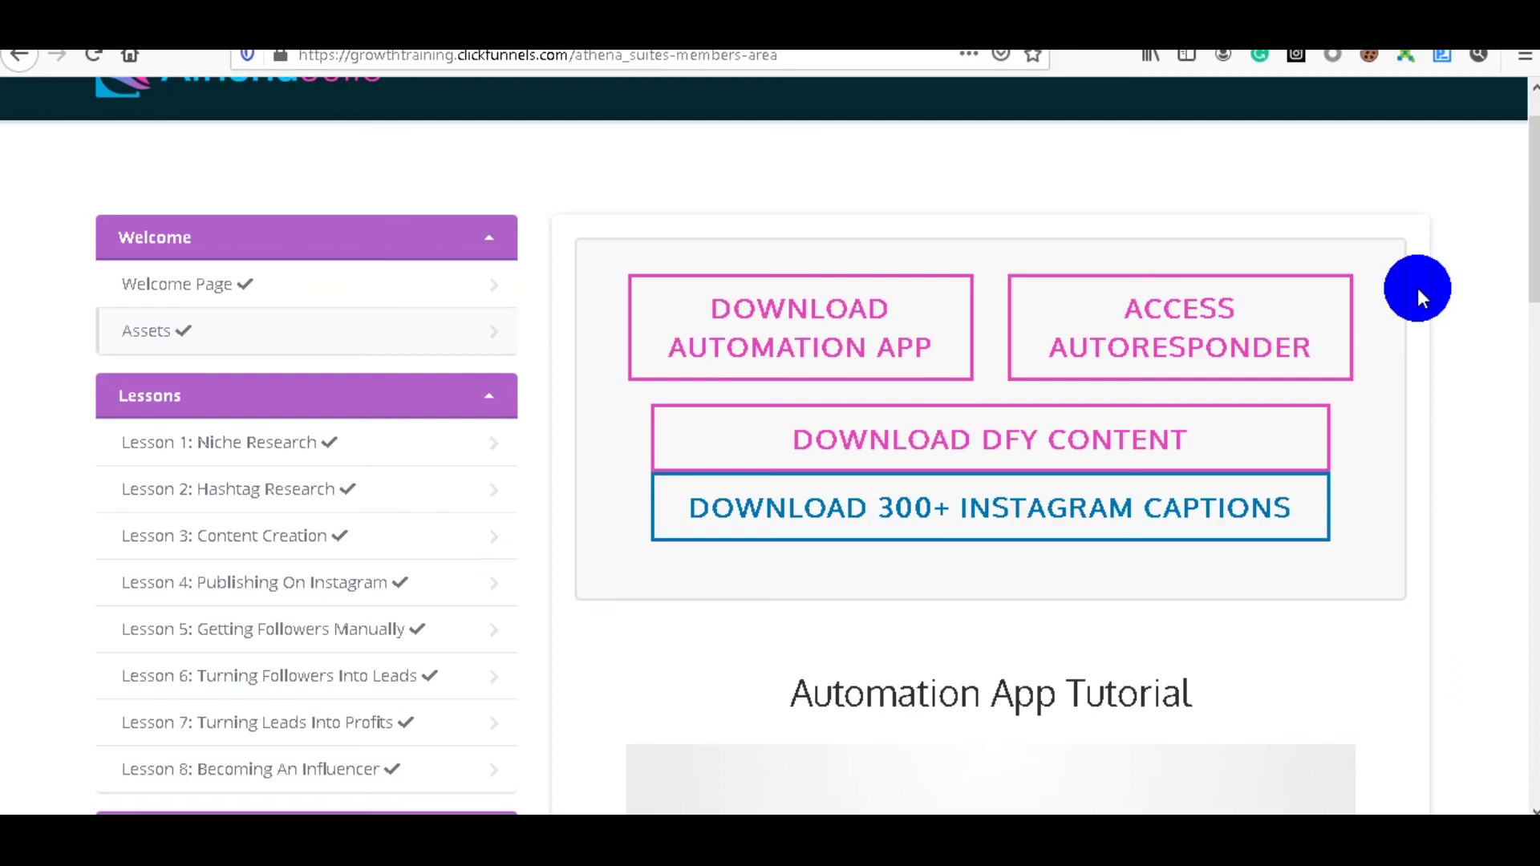
drag(1535, 203, 1536, 226)
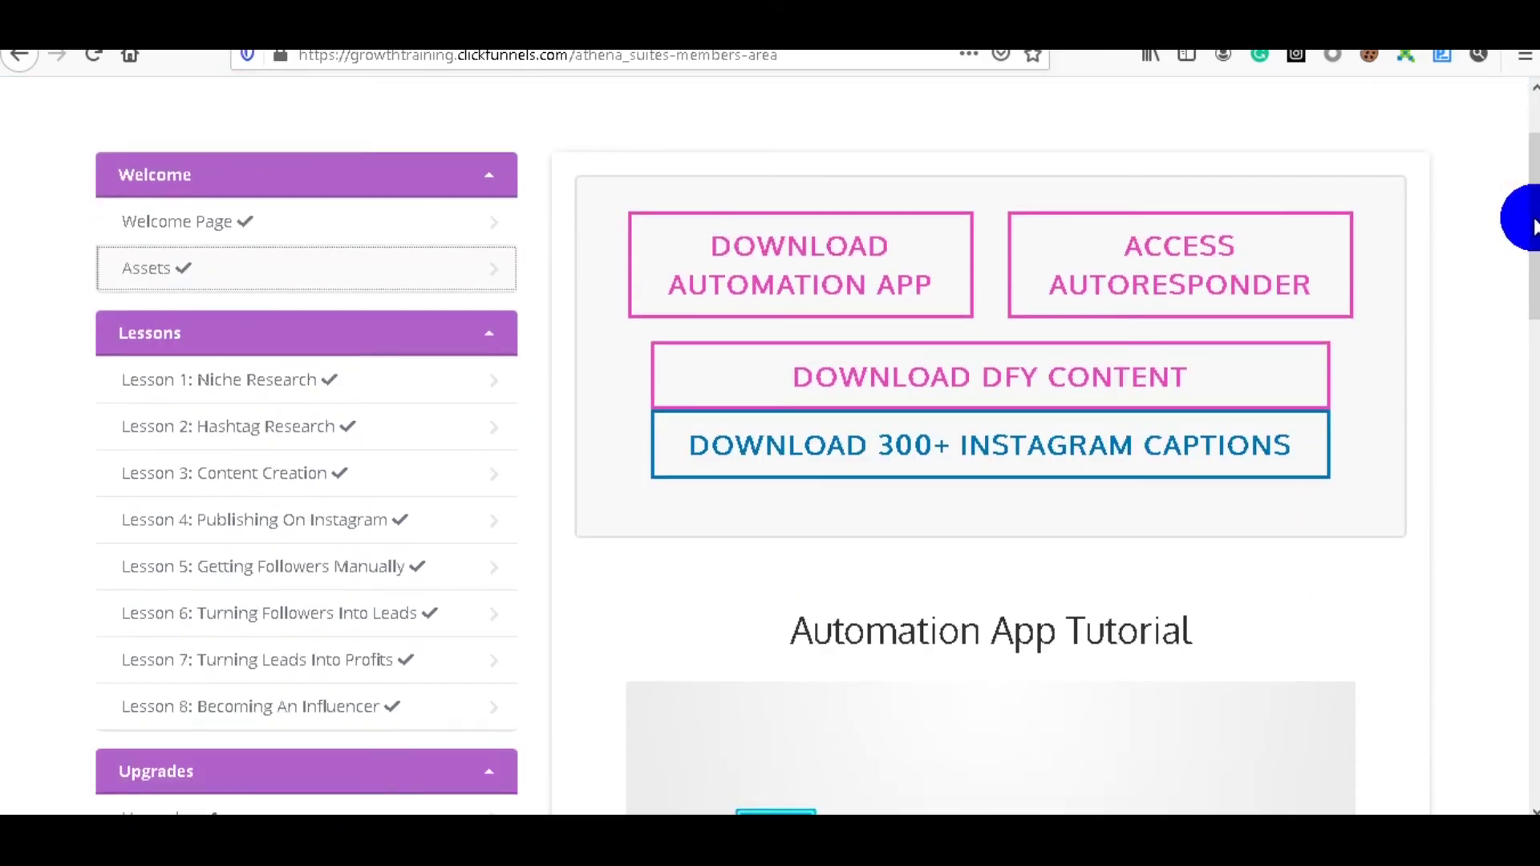